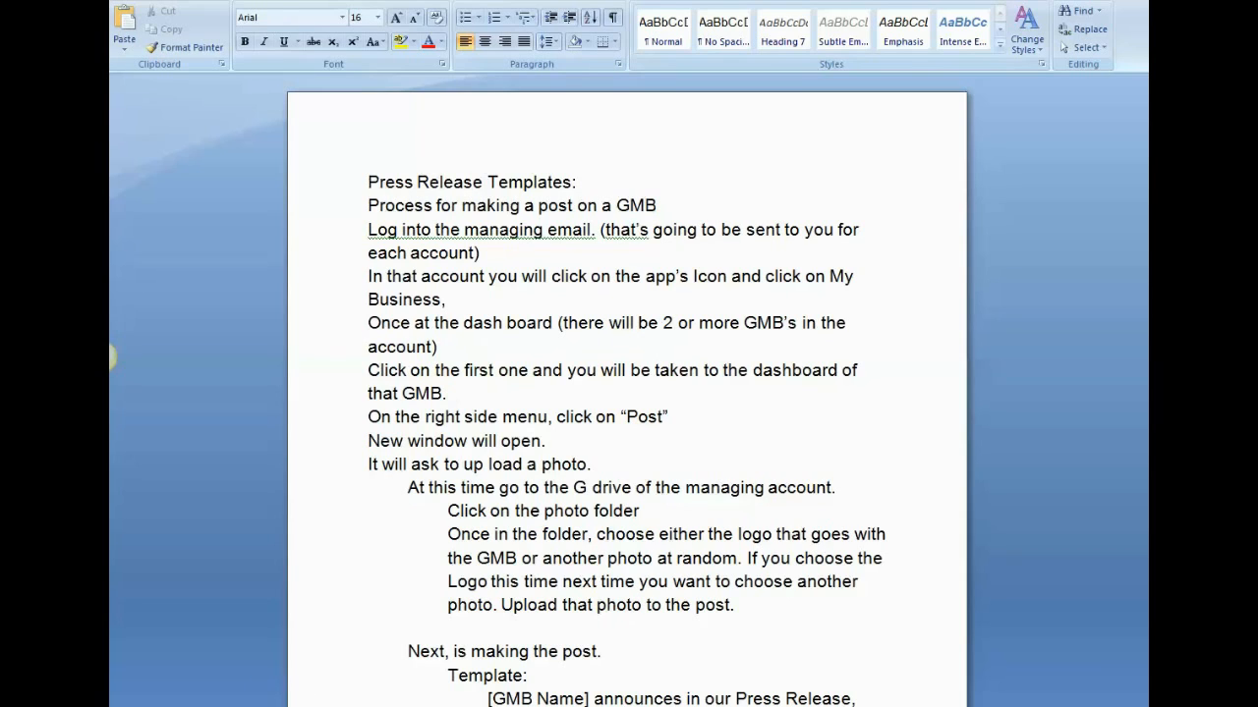
# Step: Switch to the Gmail inbox in the browser and open Google My Business from the Google apps
pyautogui.hotkey('alt', 'Tab')
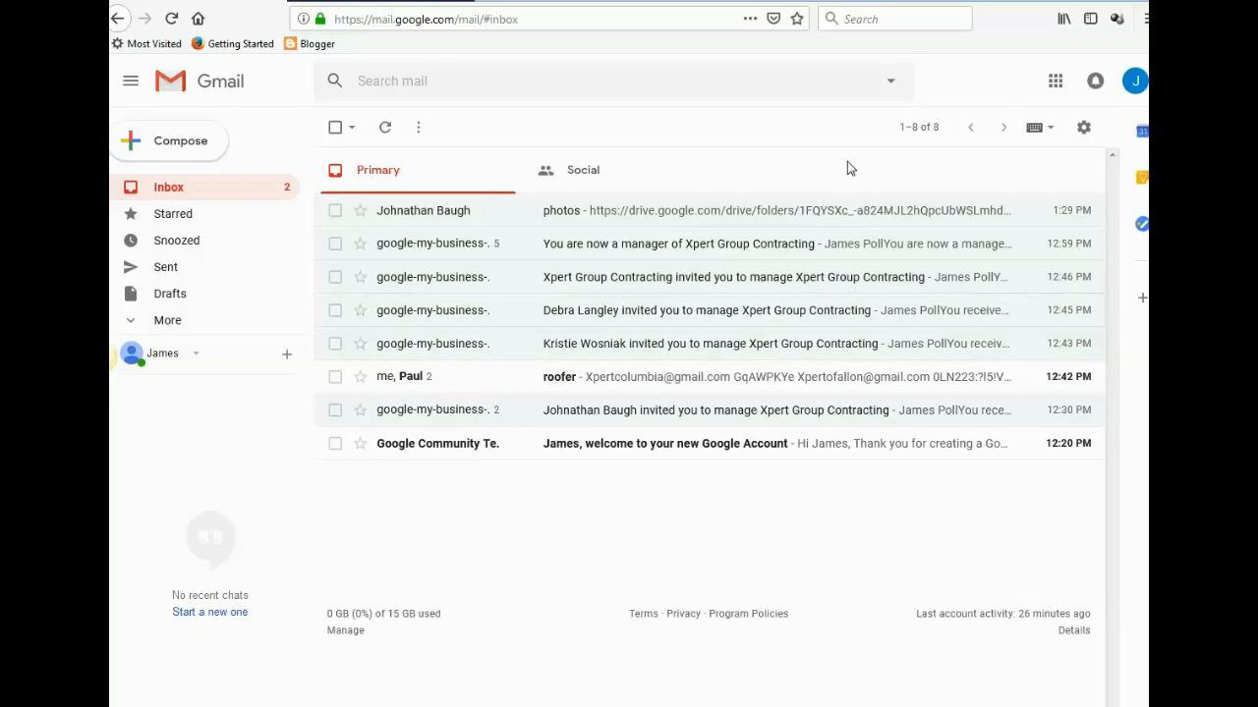
pyautogui.click(1057, 85)
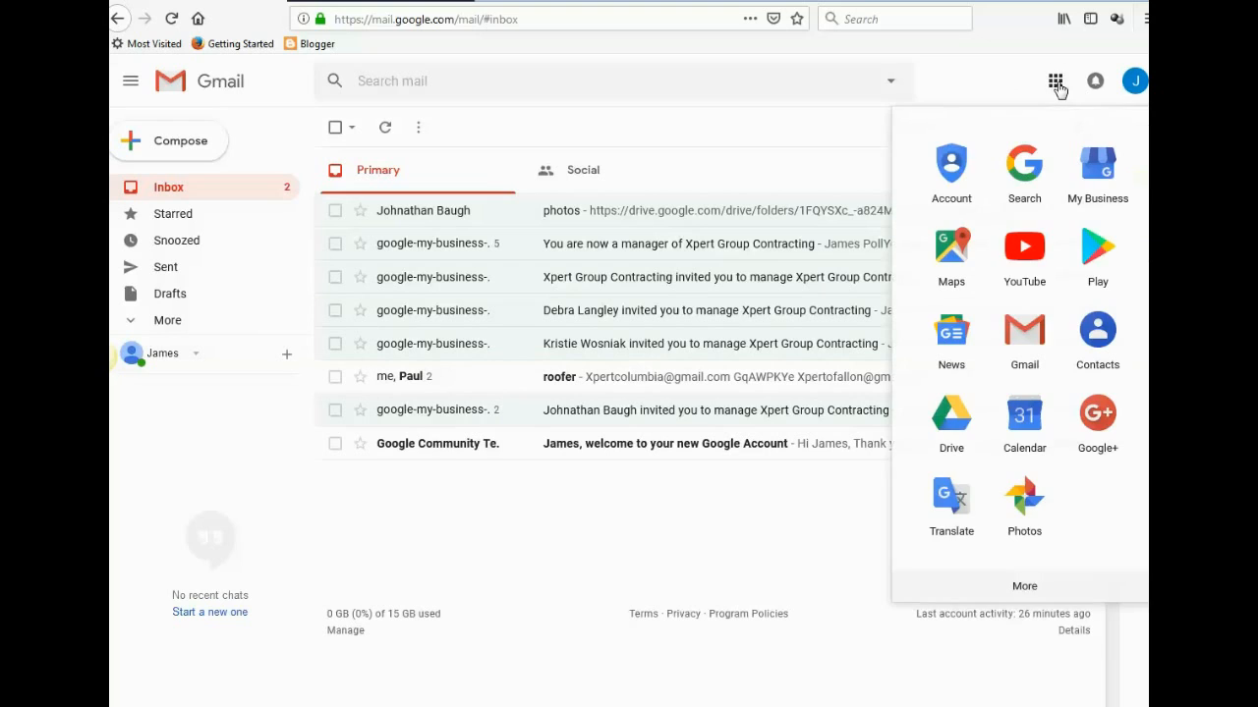
pyautogui.click(1094, 180)
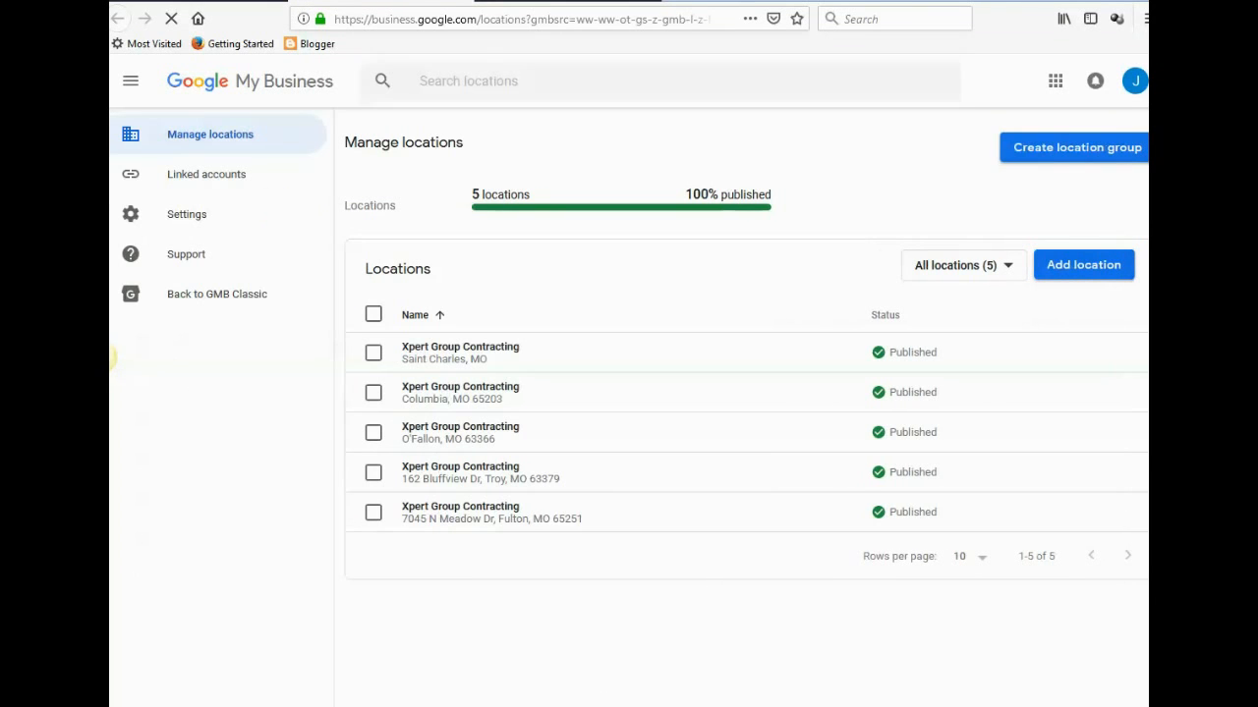
# Step: Check the posting instructions in Word, then return to Google My Business and open the Xpert Group Contracting location in Saint Charles, MO
pyautogui.hotkey('alt', 'Tab')
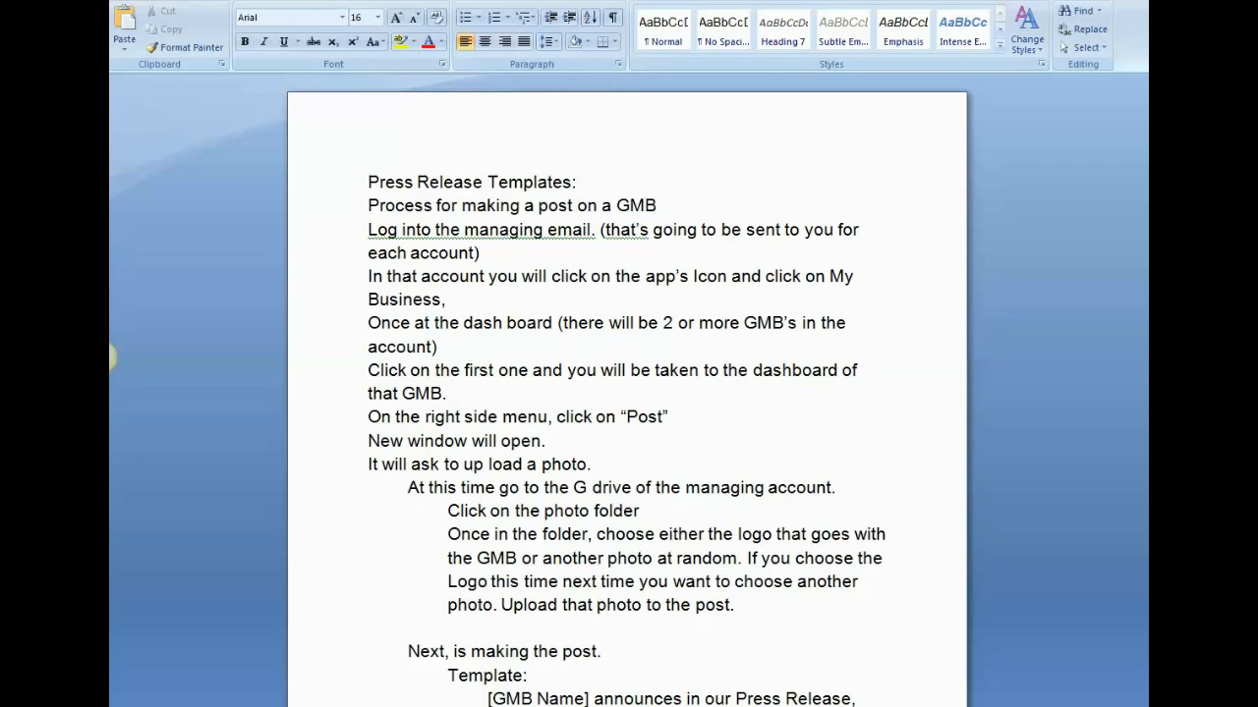
pyautogui.moveTo(512, 705)
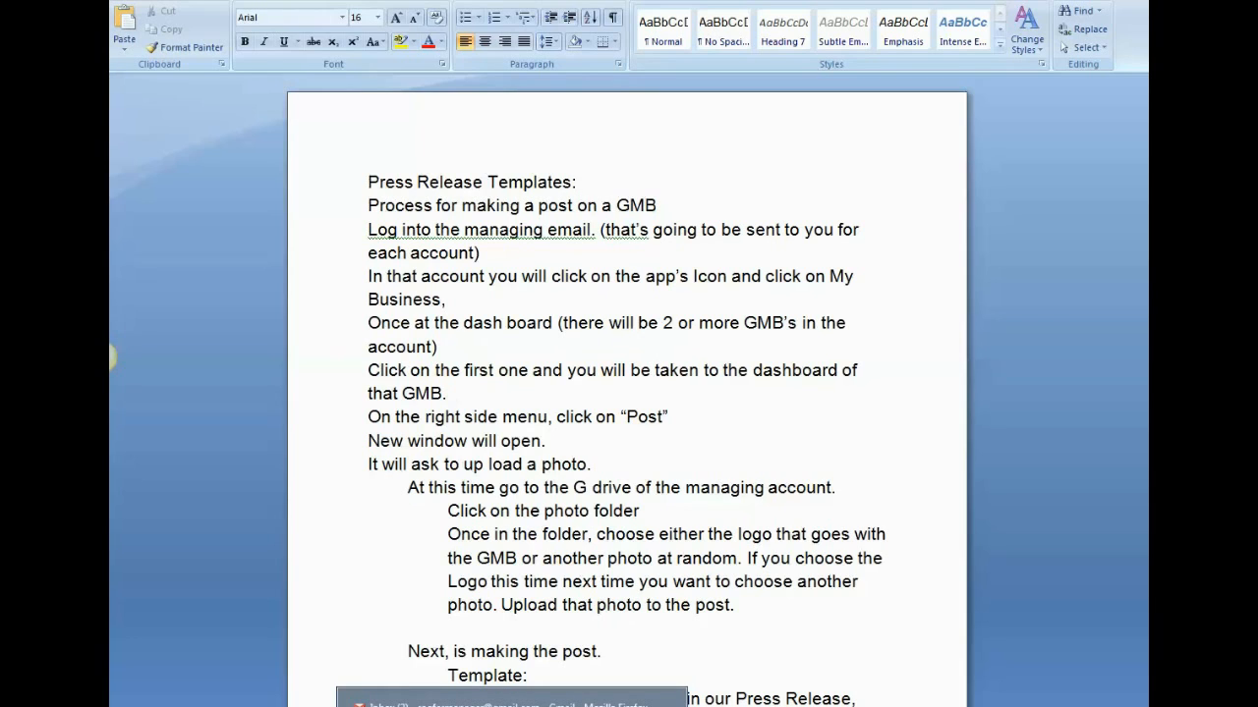
pyautogui.click(512, 704)
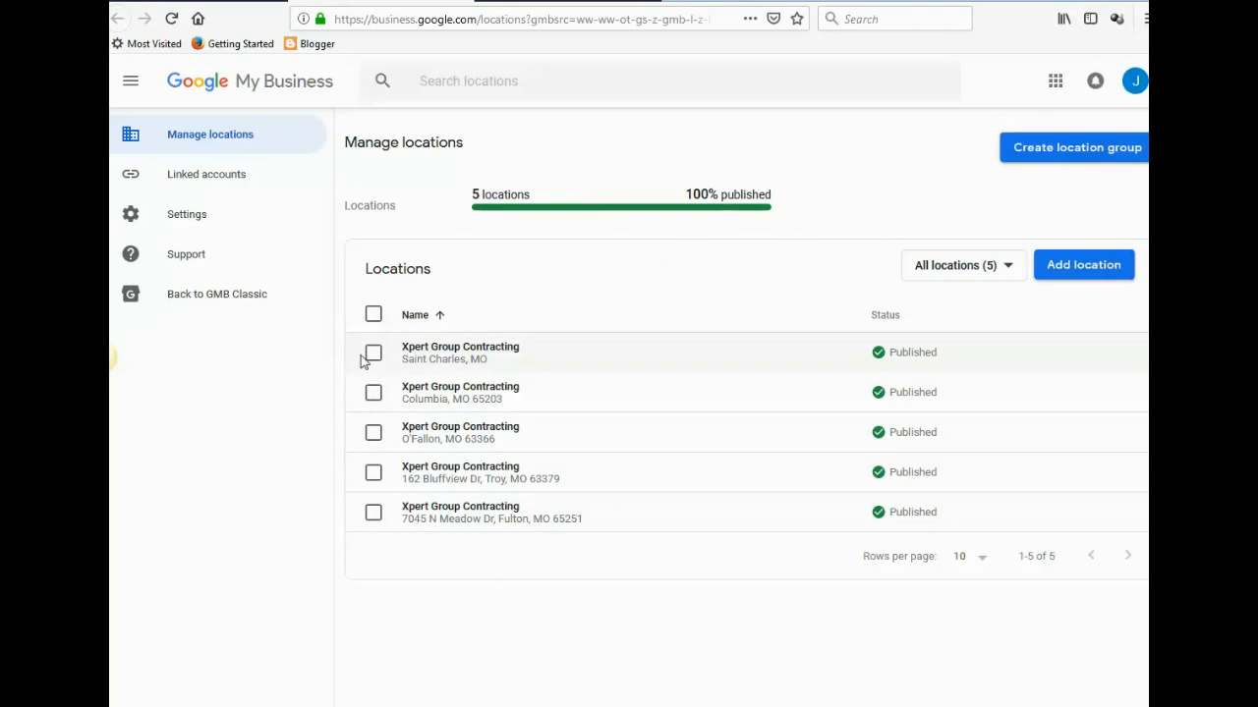
pyautogui.click(454, 353)
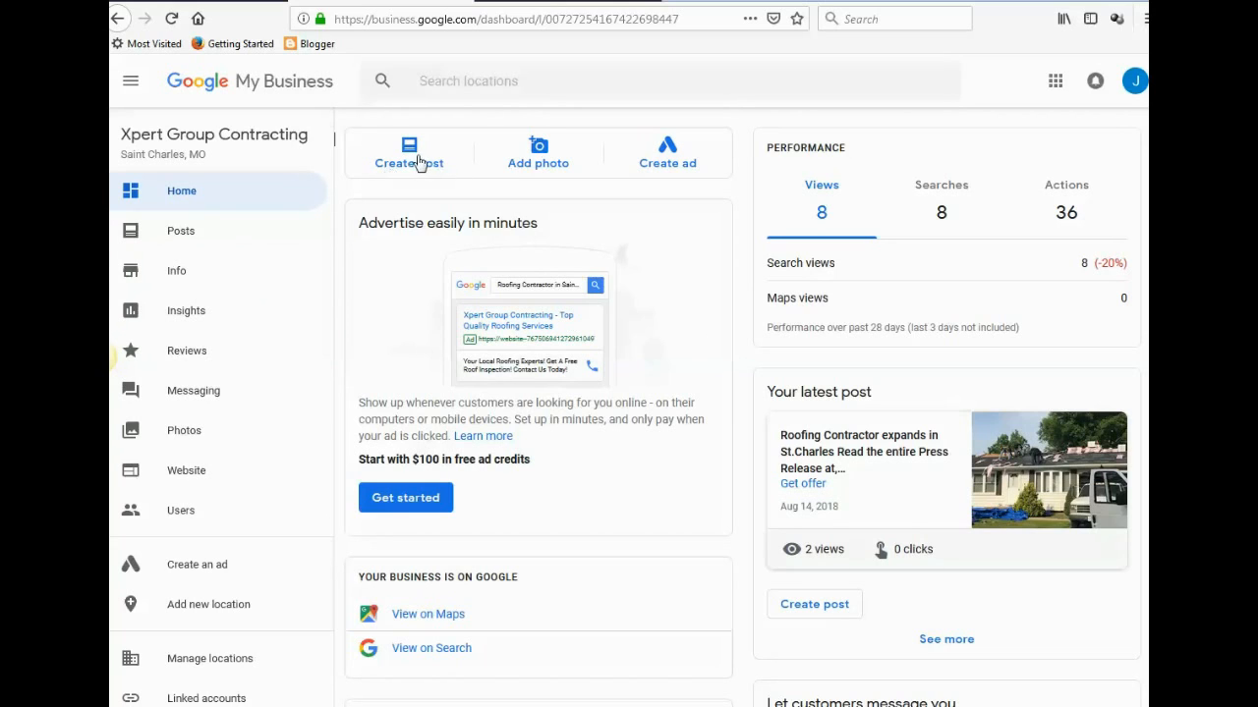
# Step: Go to the location's posts, dismiss the offer post introduction and start a new What's New post
pyautogui.click(180, 289)
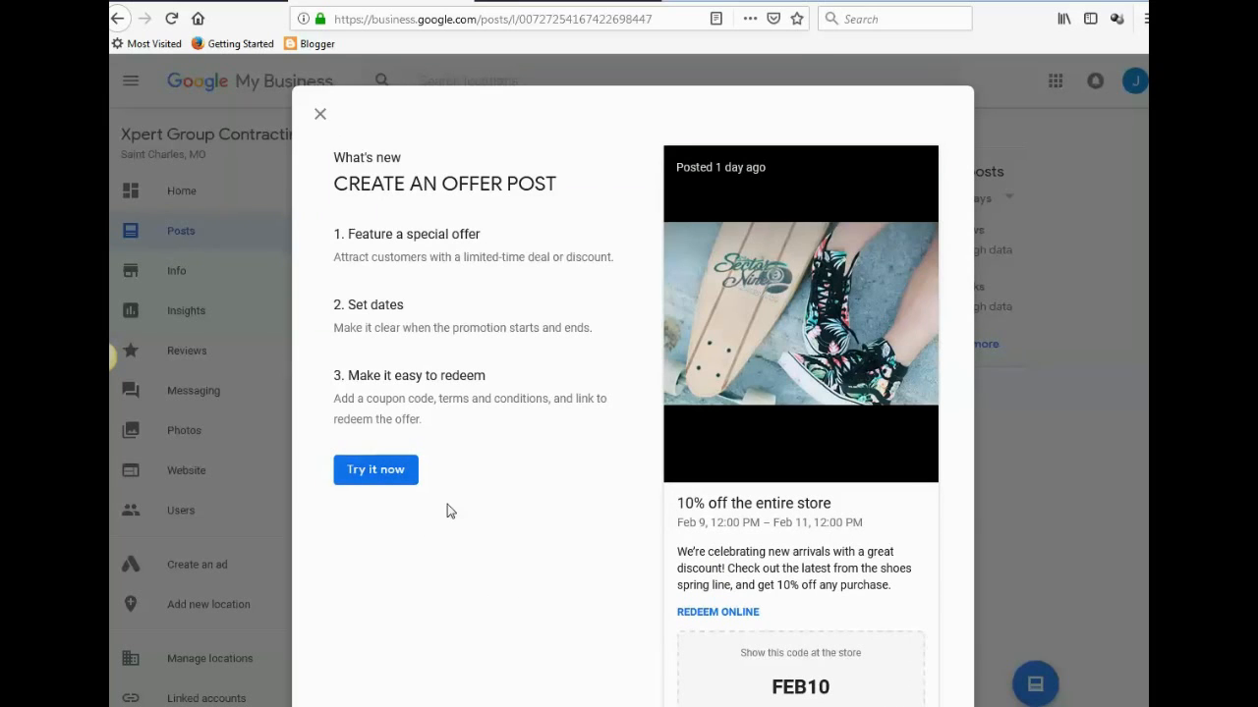
pyautogui.click(321, 117)
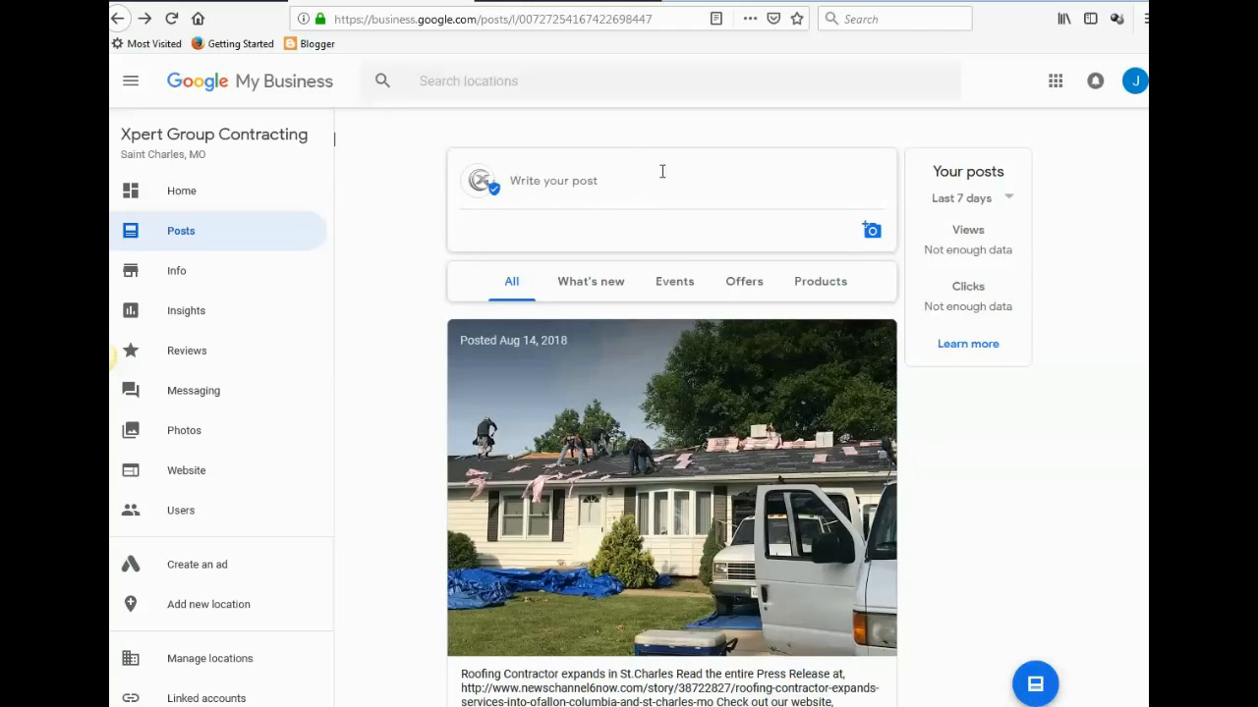
pyautogui.click(553, 188)
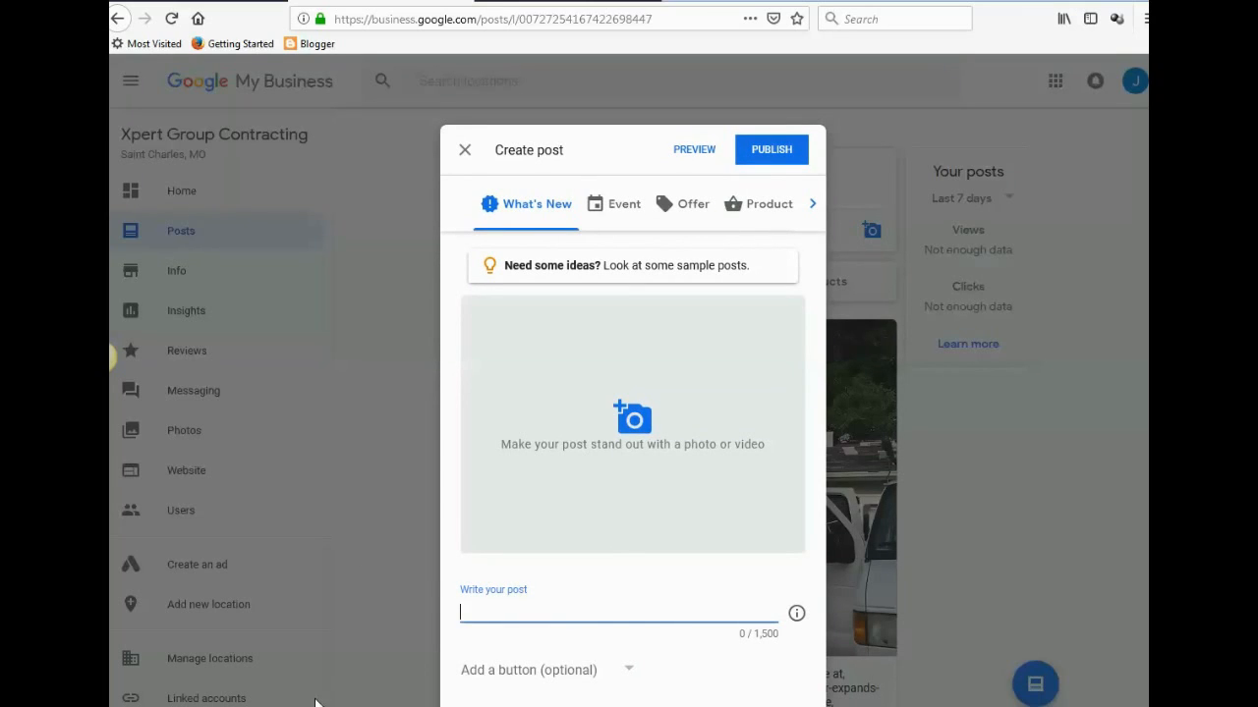
# Step: Review the photo upload and post template instructions in the Word document, then return to the browser
pyautogui.hotkey('alt', 'Tab')
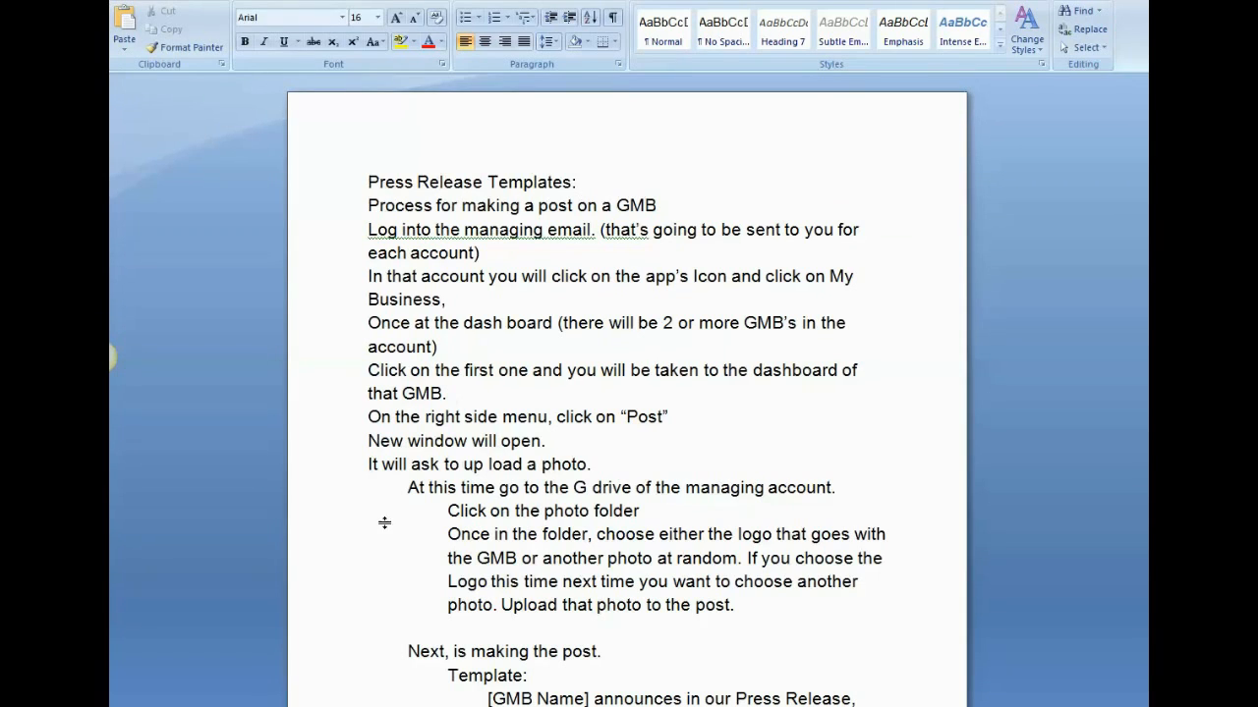
pyautogui.scroll(-2, 365, 548)
pyautogui.scroll(-2, 361, 540)
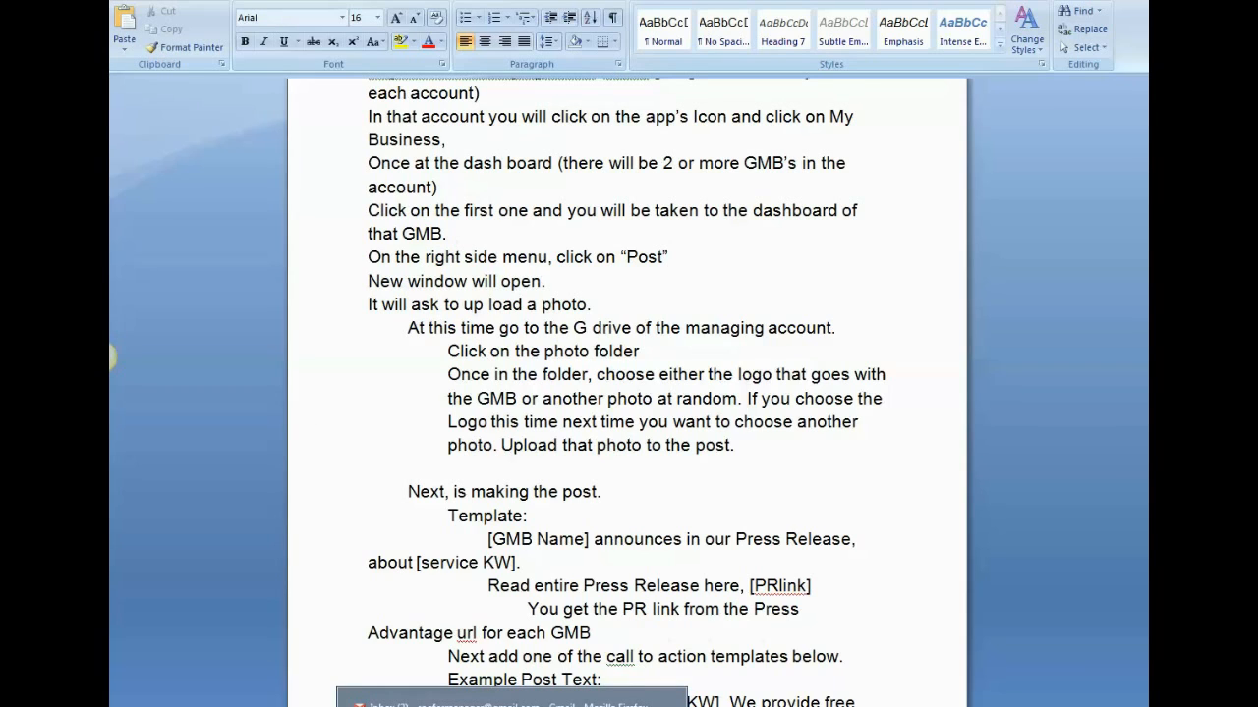
pyautogui.click(471, 701)
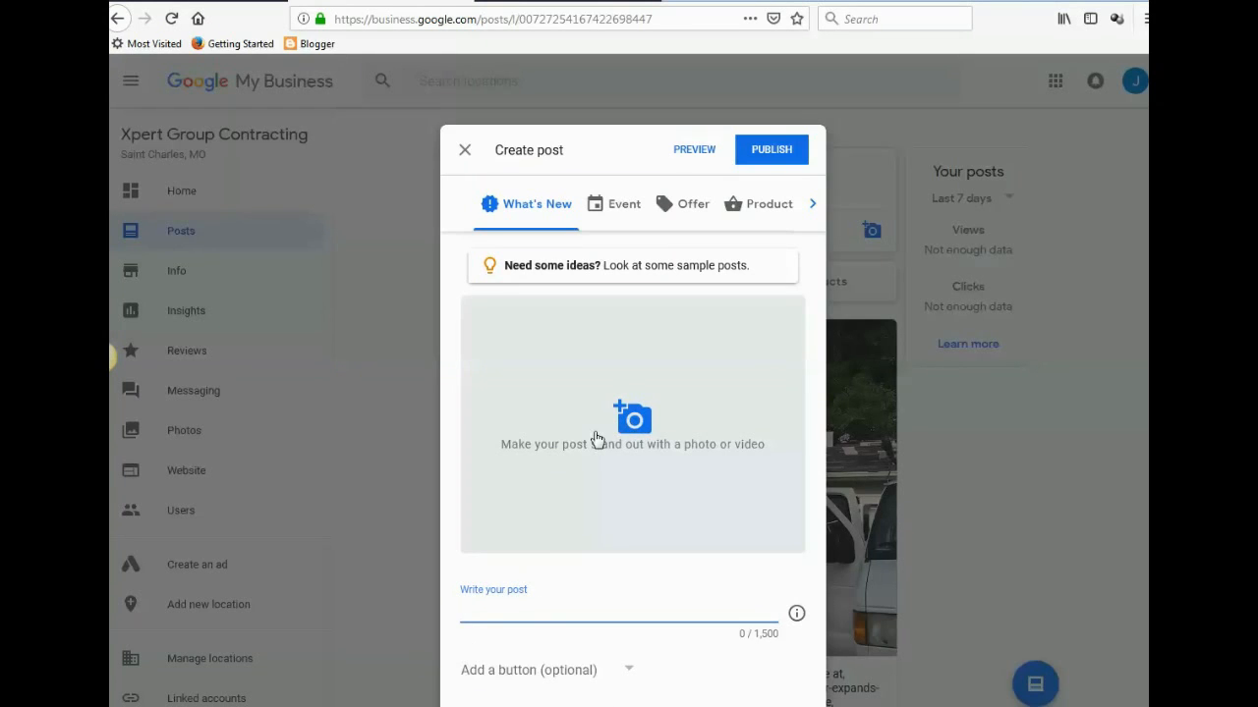
# Step: Open Google Drive from the Gmail inbox's Google apps, and cancel the photo upload started in the new post
pyautogui.click(596, 439)
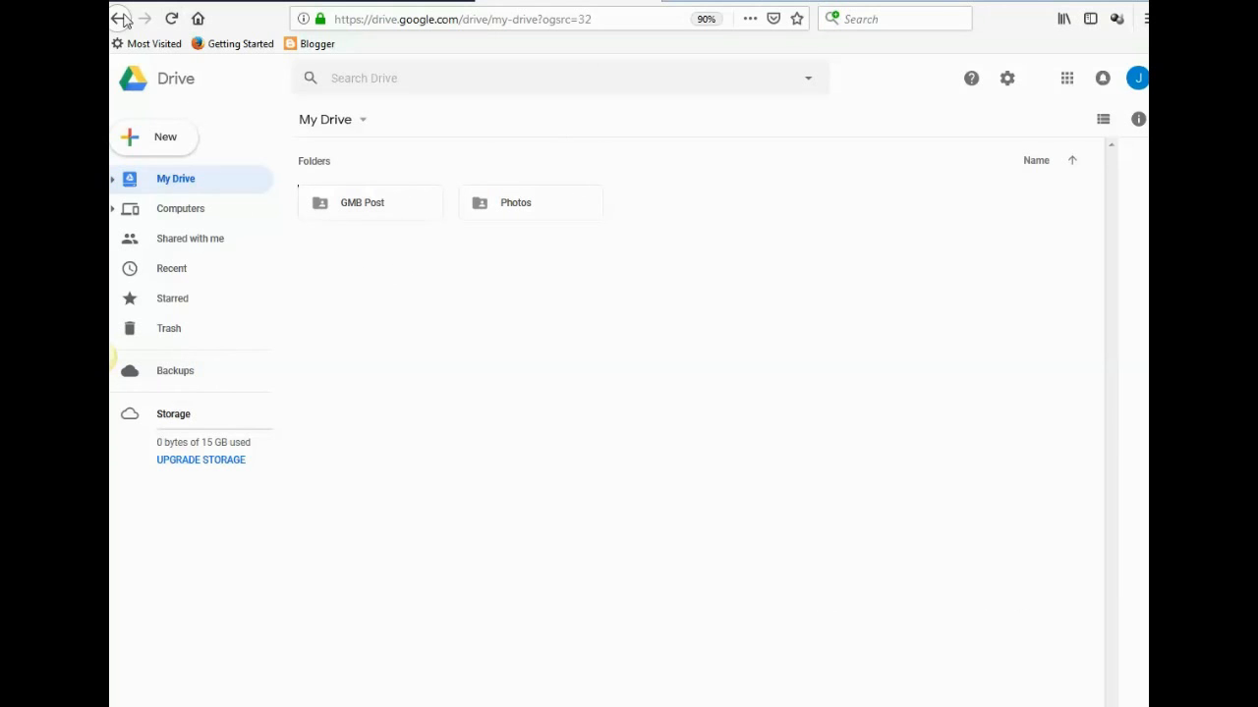
pyautogui.click(204, 2)
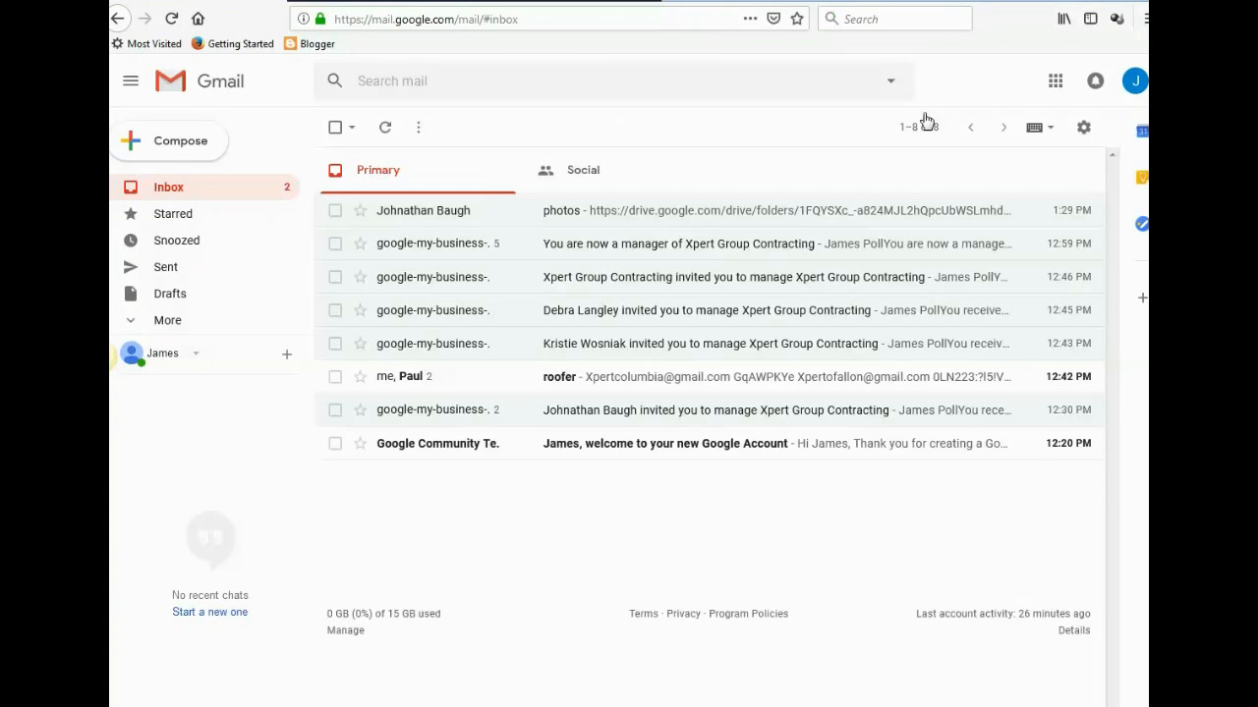
pyautogui.click(1053, 84)
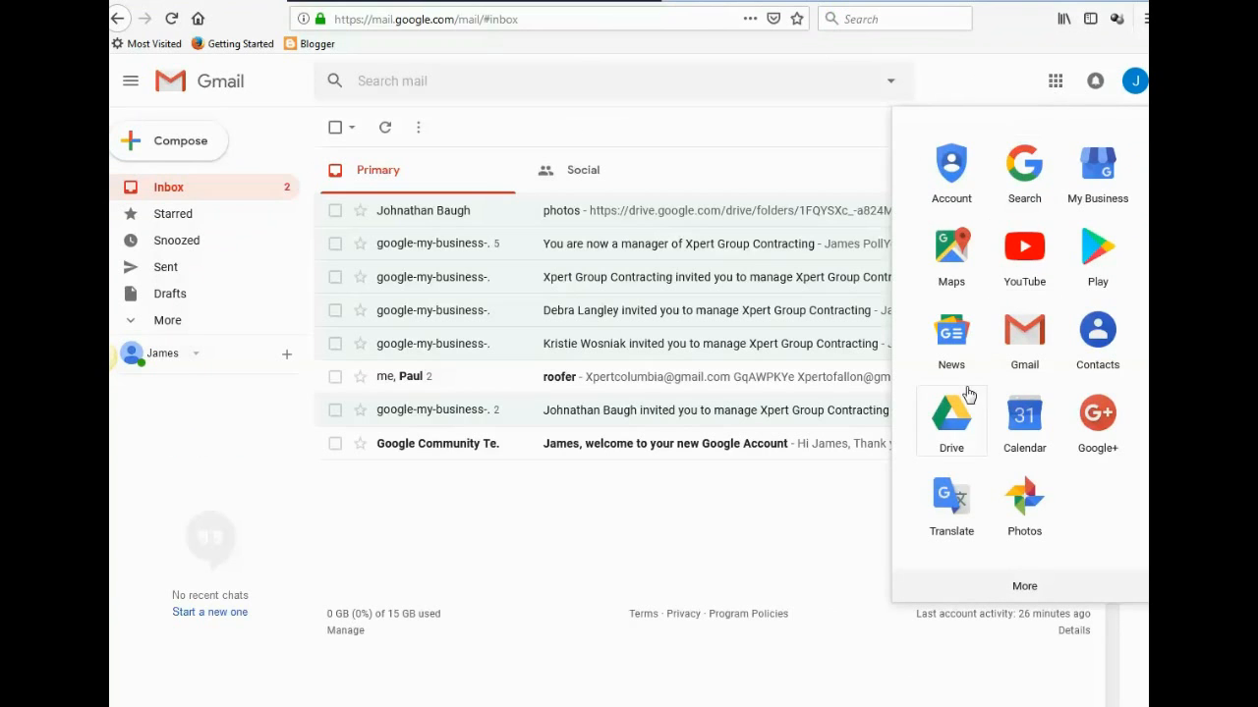
pyautogui.click(957, 434)
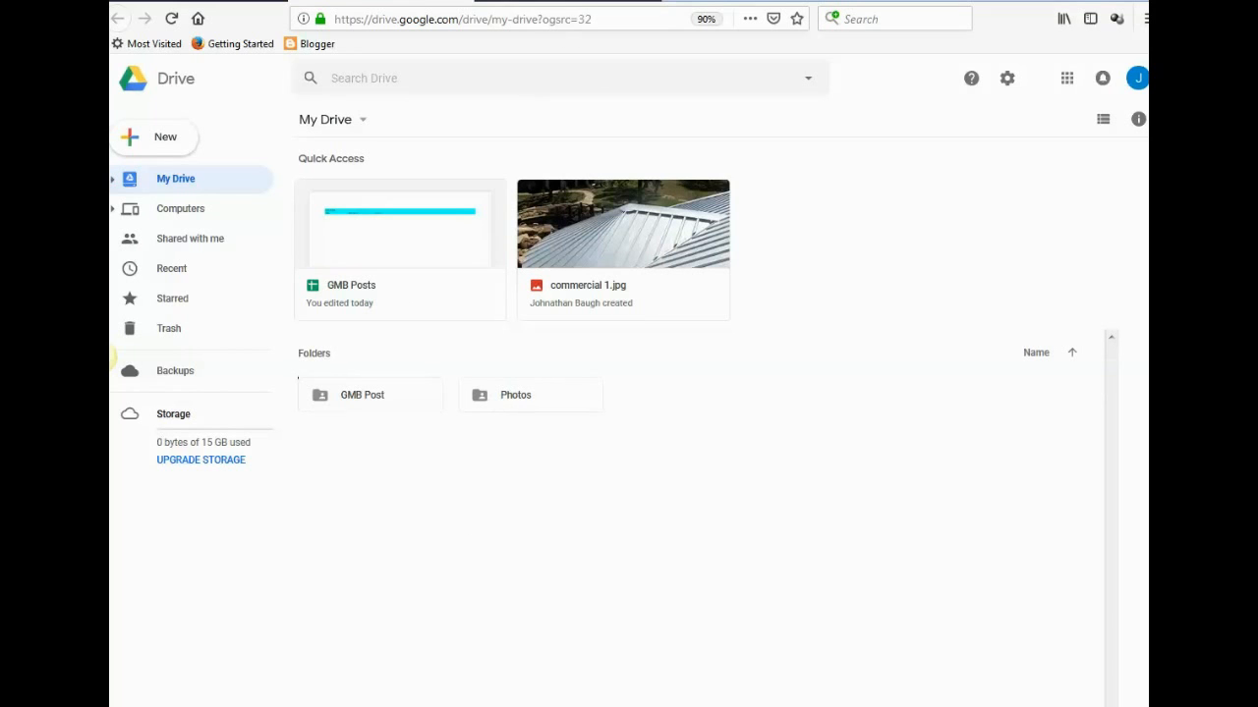
pyautogui.click(580, 2)
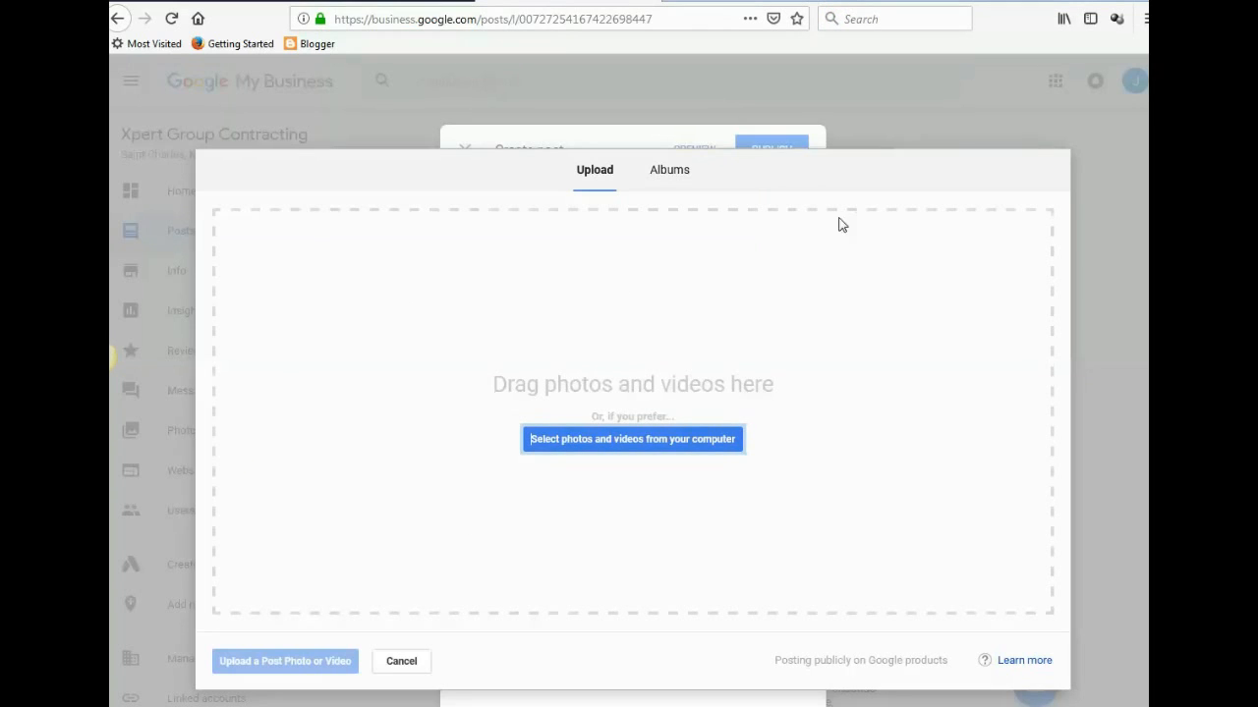
pyautogui.click(398, 661)
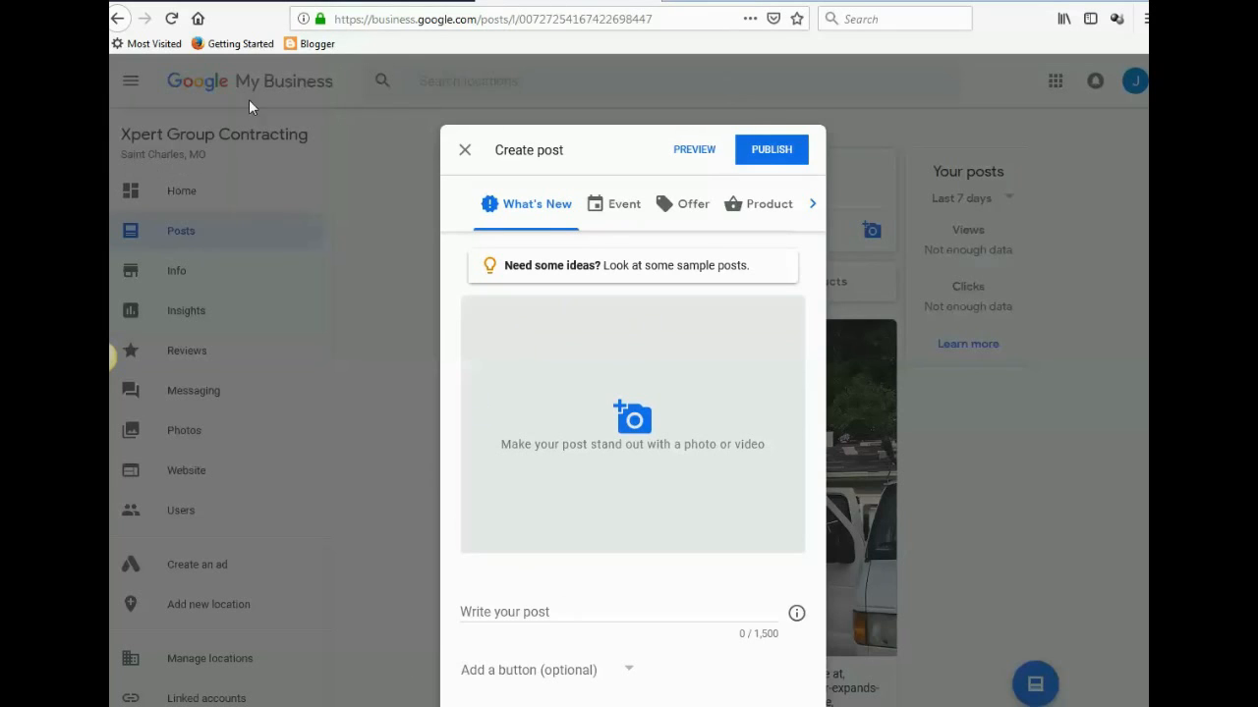
# Step: Browse the roofing photos in the St charles subfolder of the Photos folder in Google Drive
pyautogui.click(380, 2)
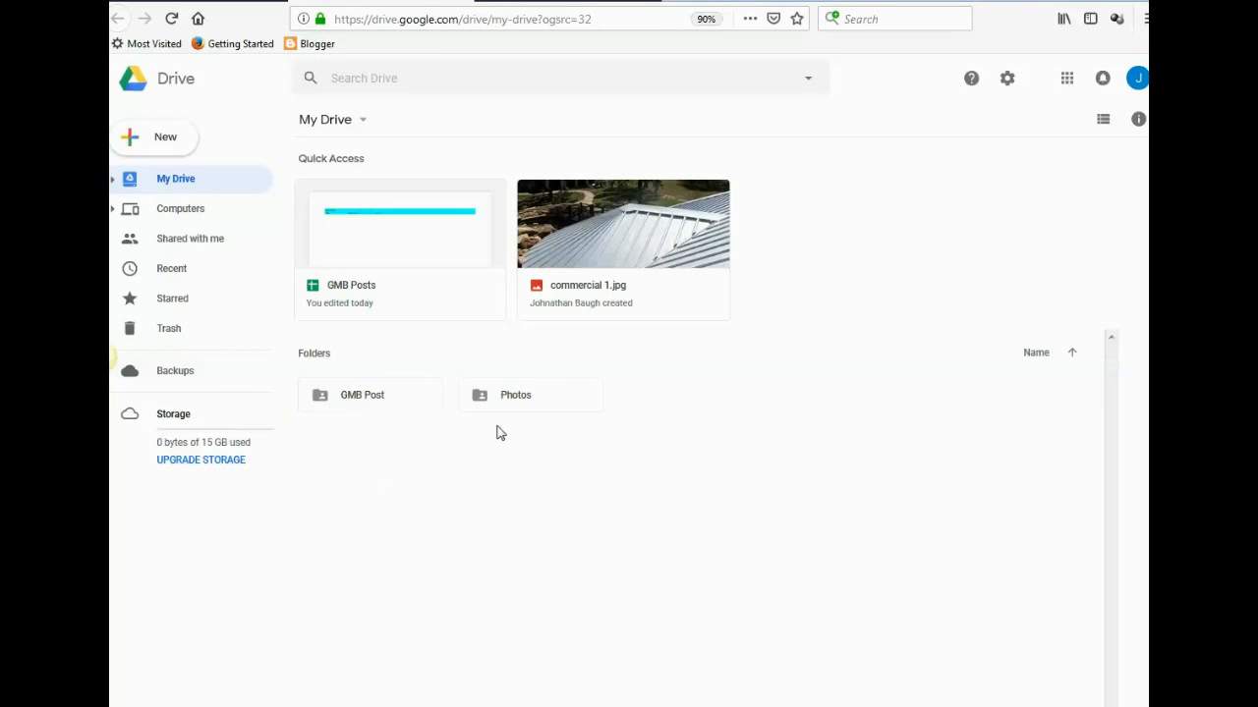
pyautogui.doubleClick(530, 398)
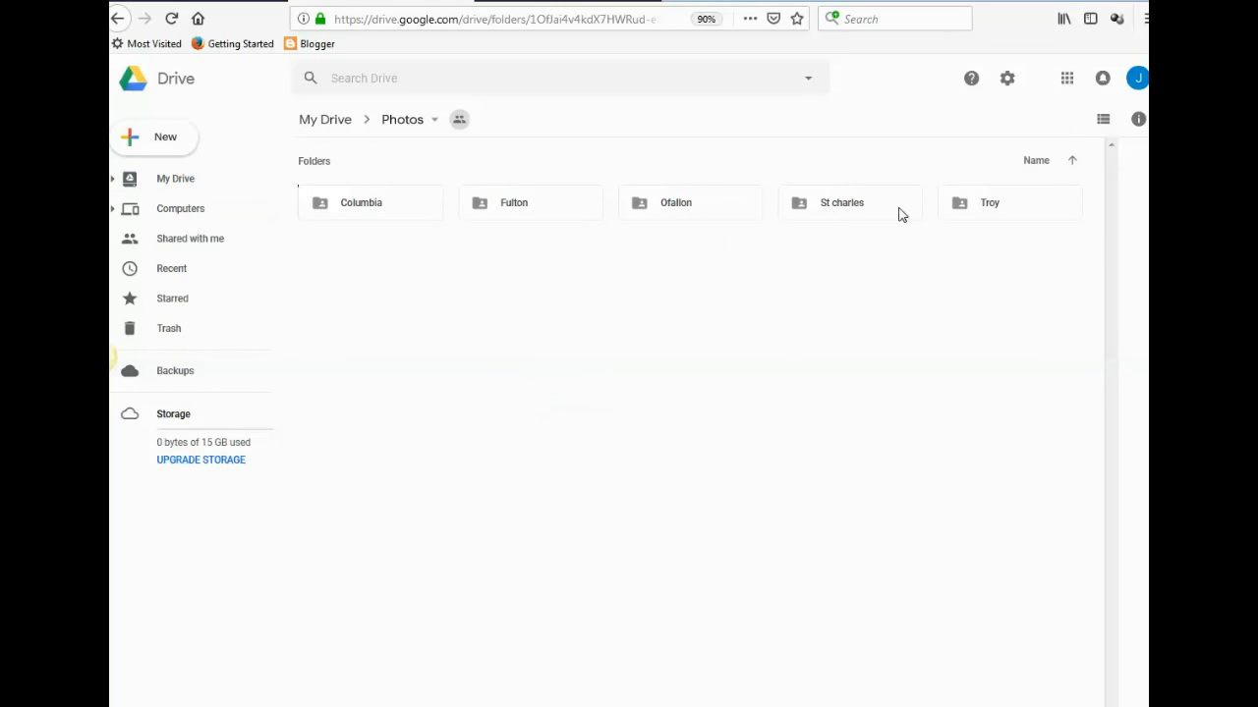
pyautogui.click(842, 213)
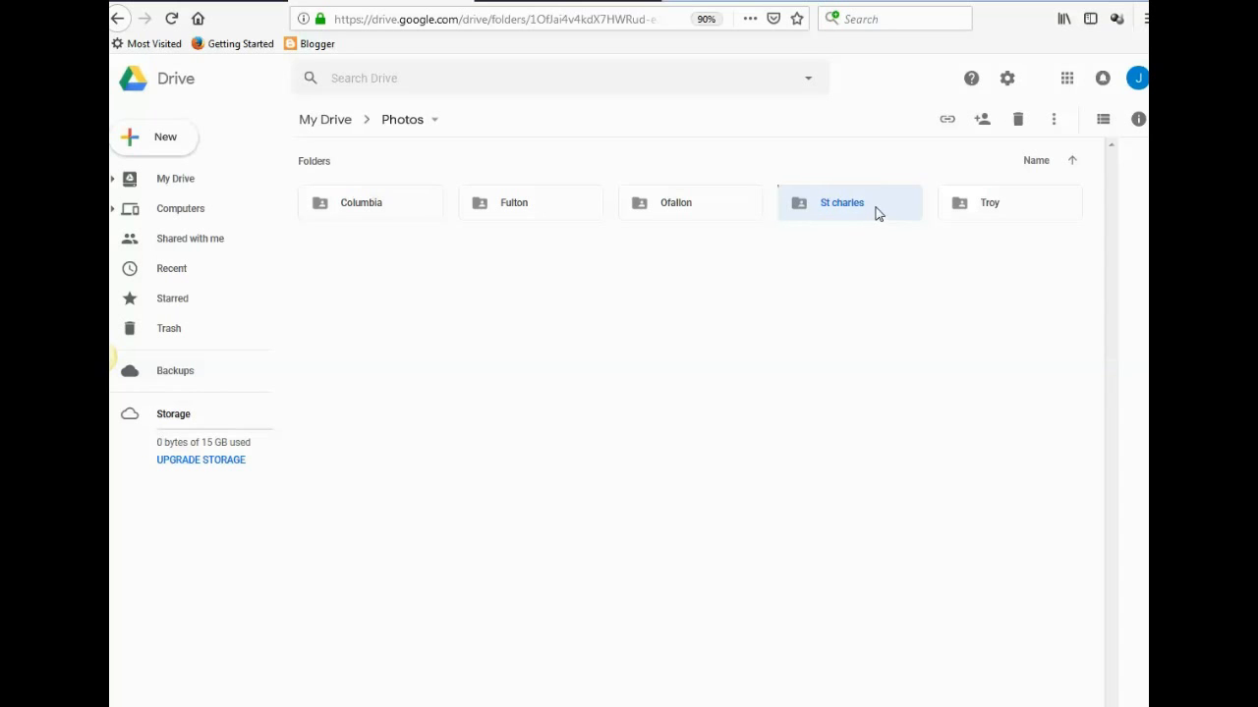
pyautogui.doubleClick(837, 203)
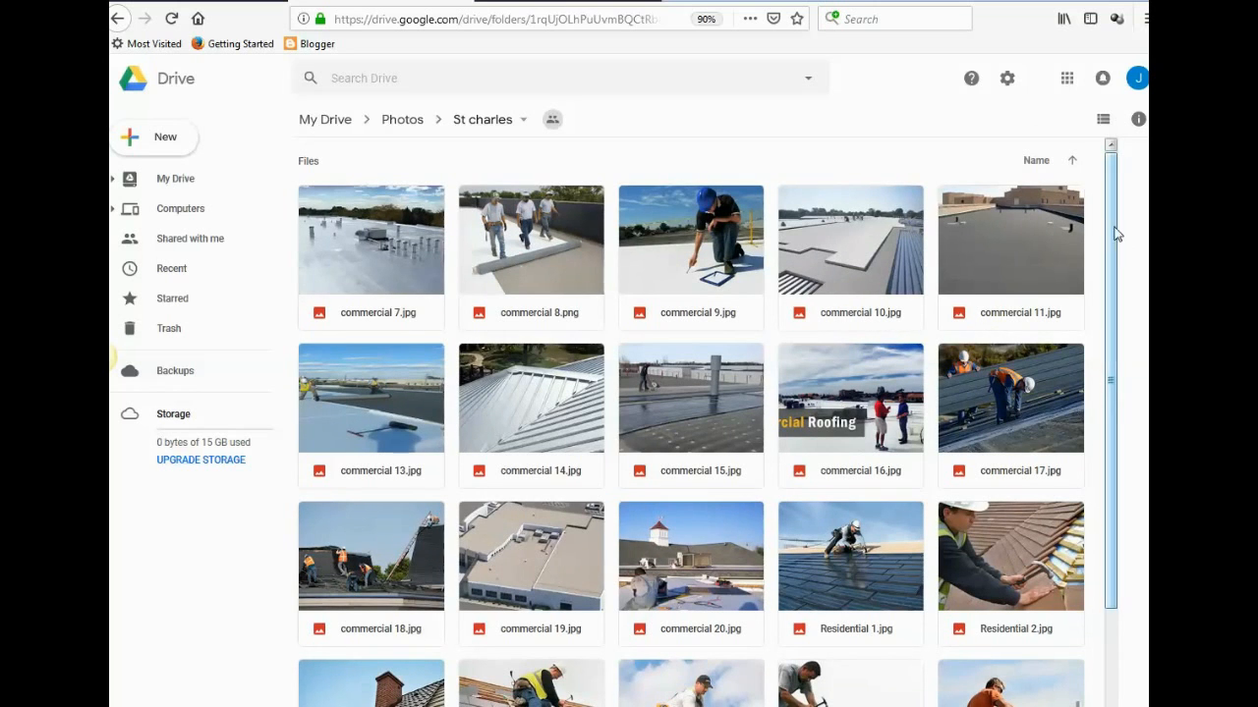
pyautogui.scroll(-4, 1110, 221)
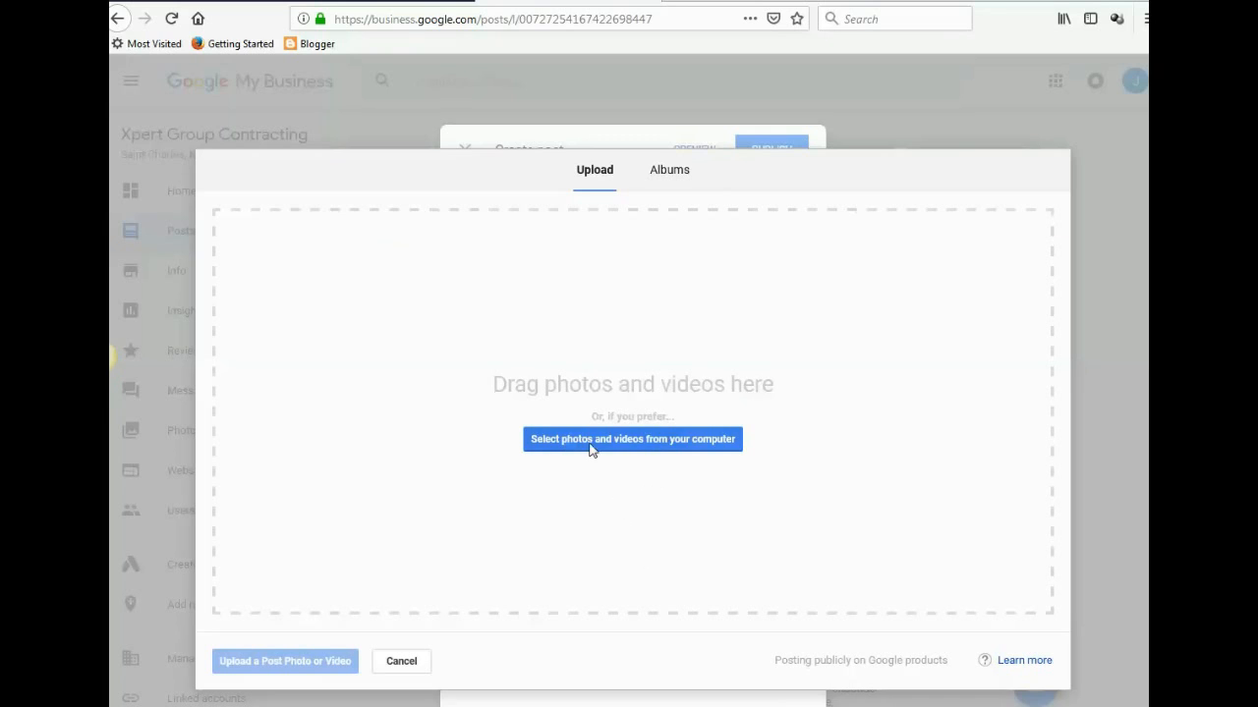
# Step: Start choosing a post photo from the computer and open the xpert roofing folder on the removable disk
pyautogui.click(630, 441)
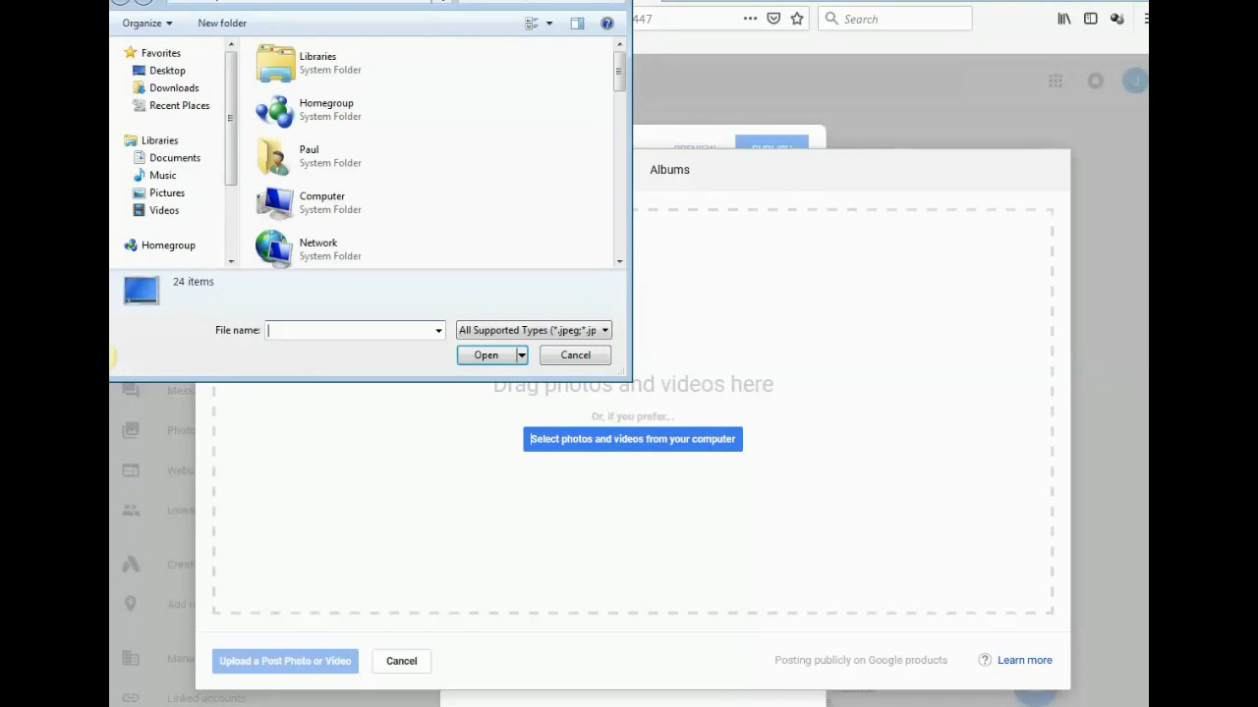
pyautogui.click(163, 195)
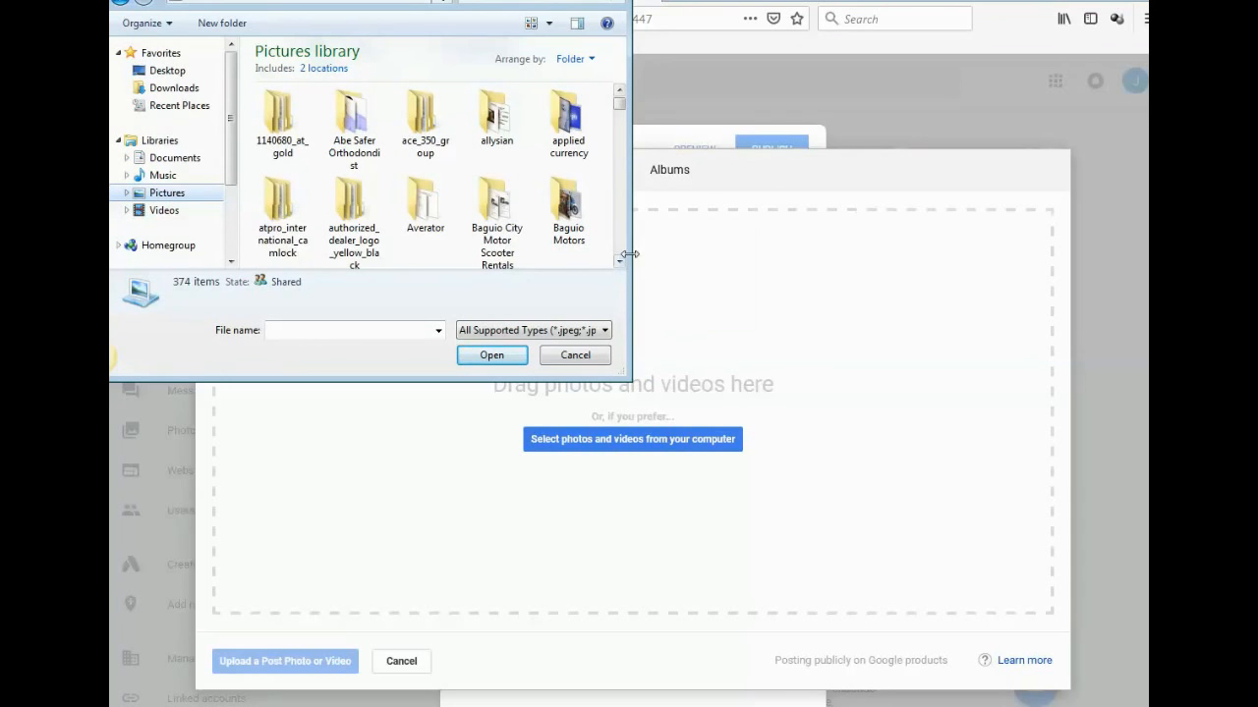
pyautogui.moveTo(227, 174); pyautogui.dragTo(226, 231)
pyautogui.click(165, 240)
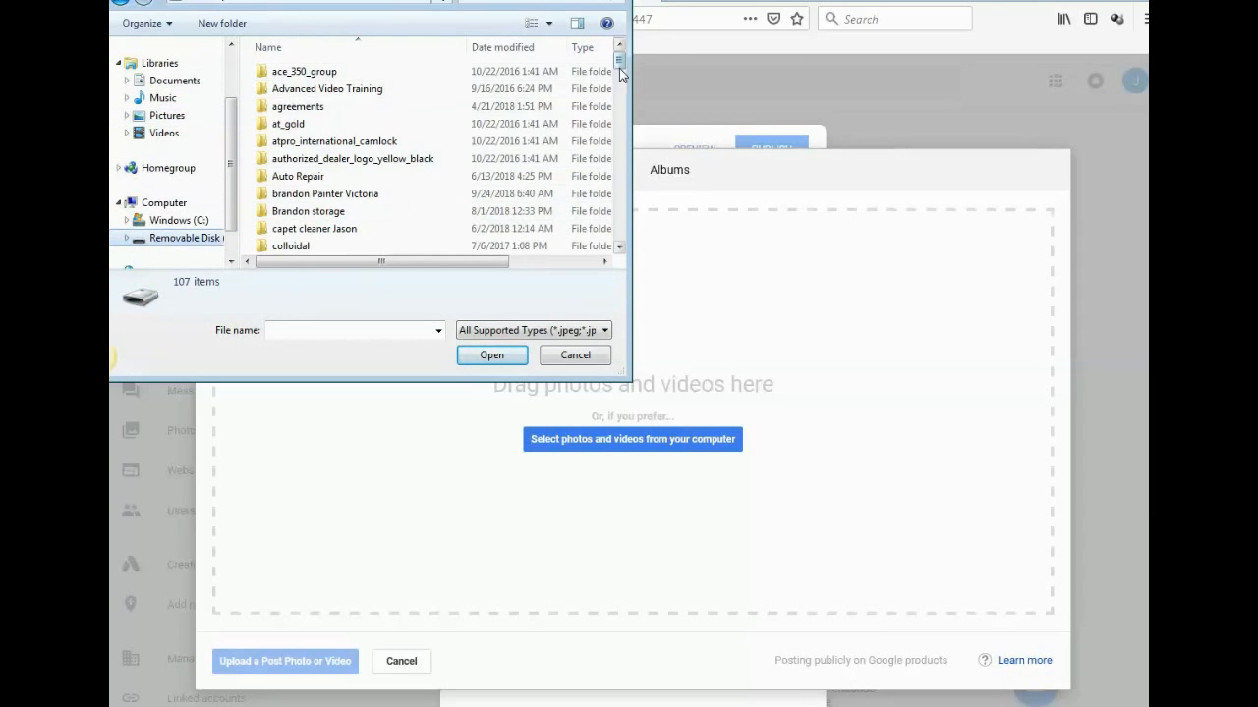
pyautogui.scroll(-2, 621, 75)
pyautogui.moveTo(621, 75); pyautogui.dragTo(599, 146)
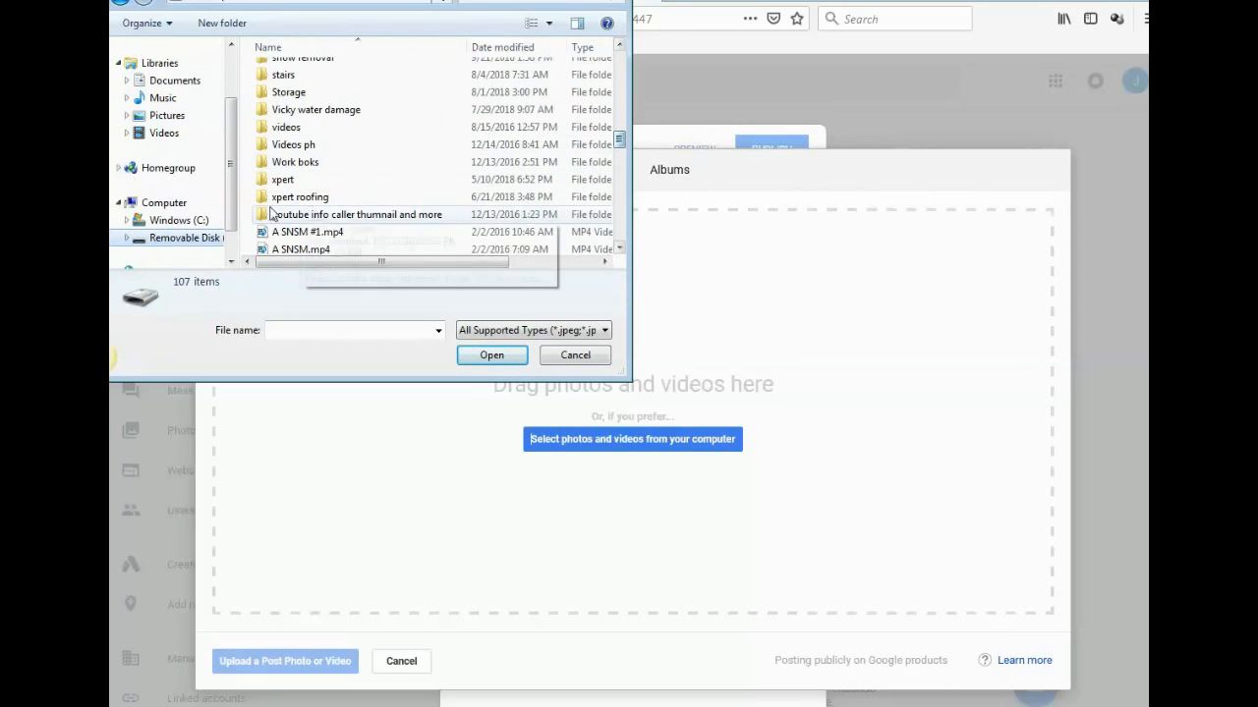
pyautogui.doubleClick(306, 197)
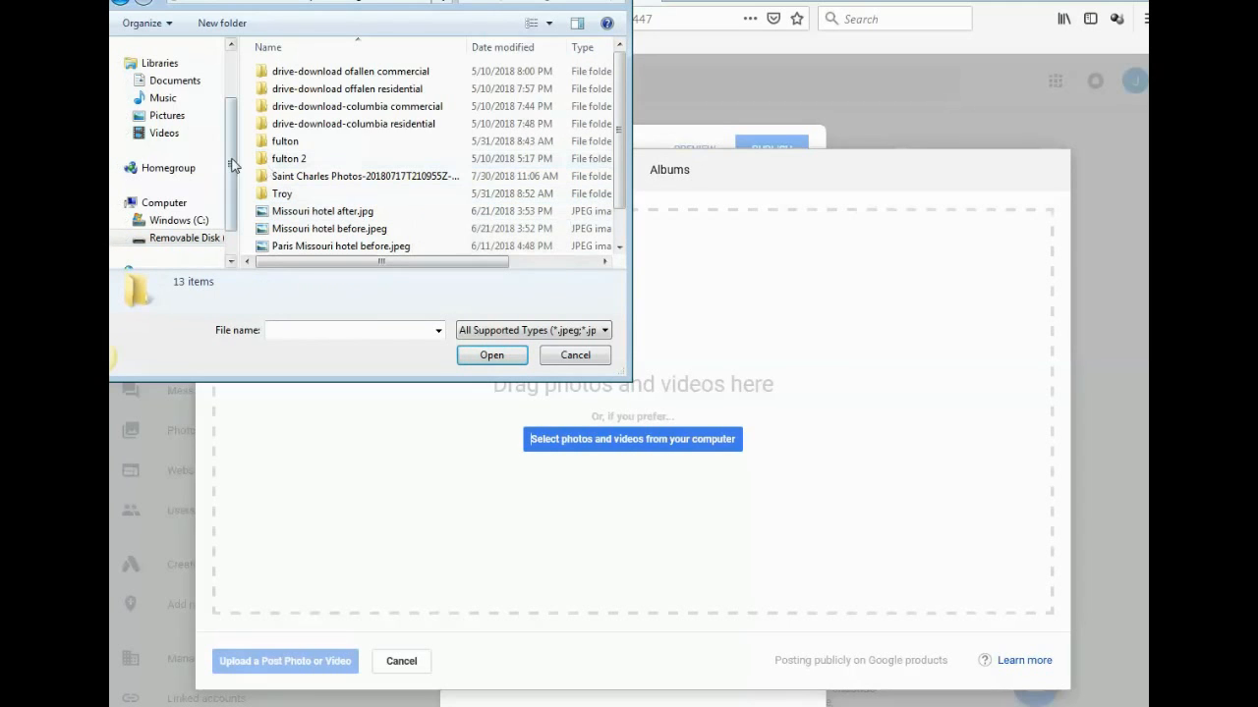
# Step: Add Residential 1.jpg from the nested Saint Charles Photos folder as the post's photo
pyautogui.moveTo(355, 0); pyautogui.dragTo(359, 26)
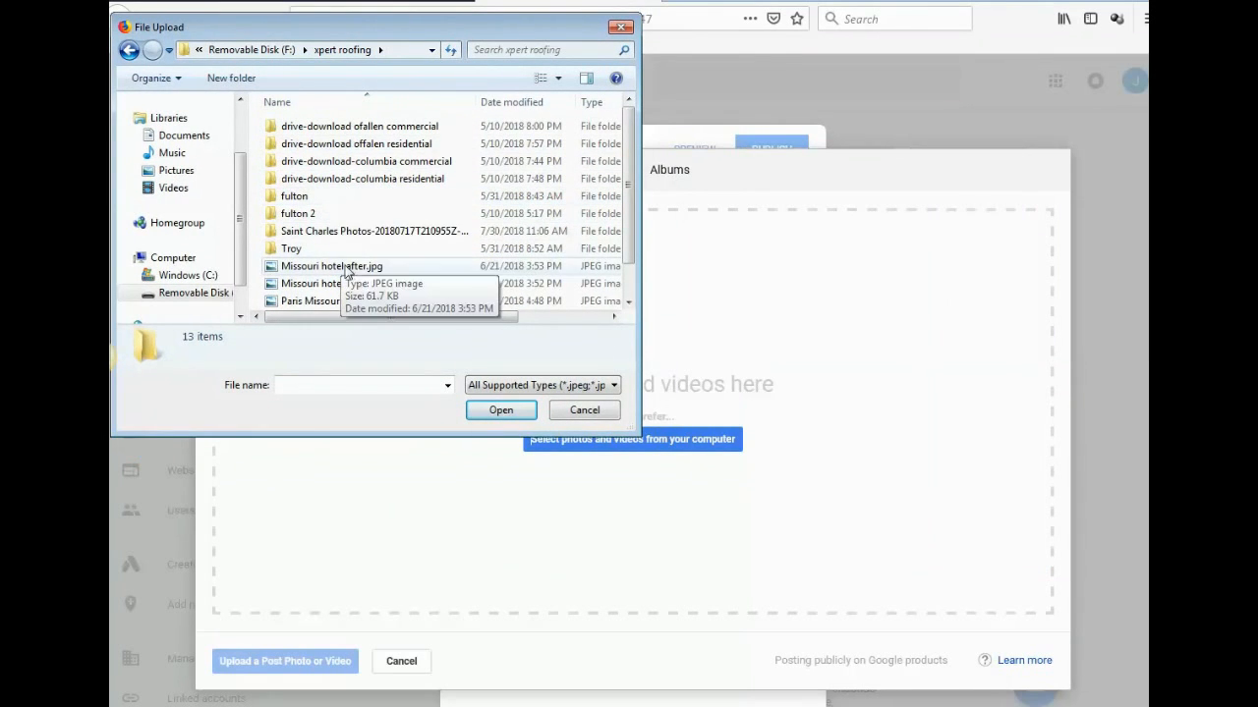
pyautogui.doubleClick(311, 232)
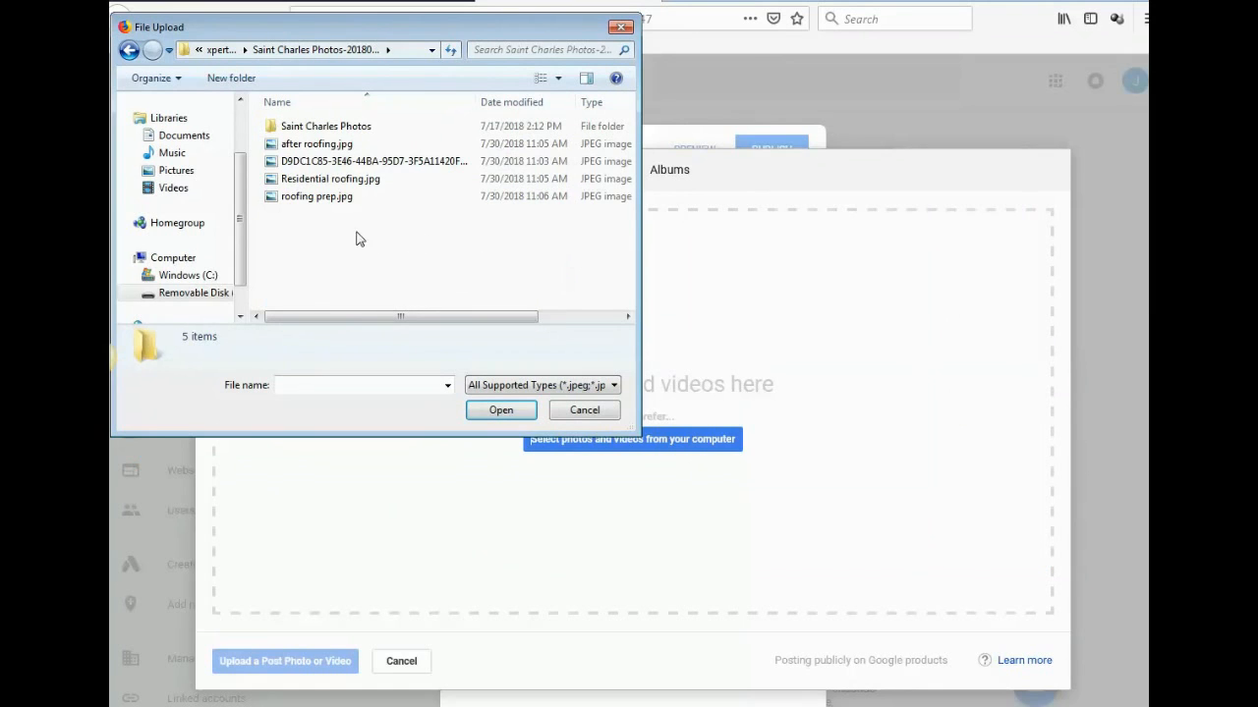
pyautogui.doubleClick(306, 127)
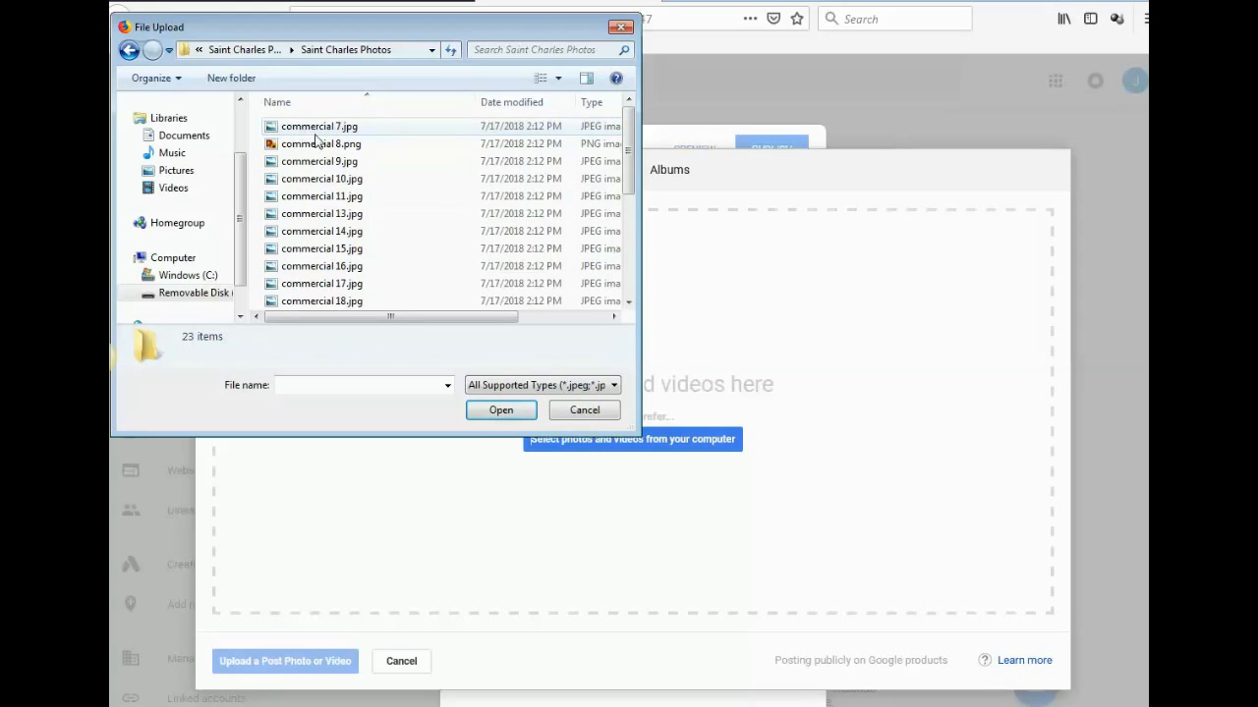
pyautogui.moveTo(629, 148); pyautogui.dragTo(630, 234)
pyautogui.click(324, 183)
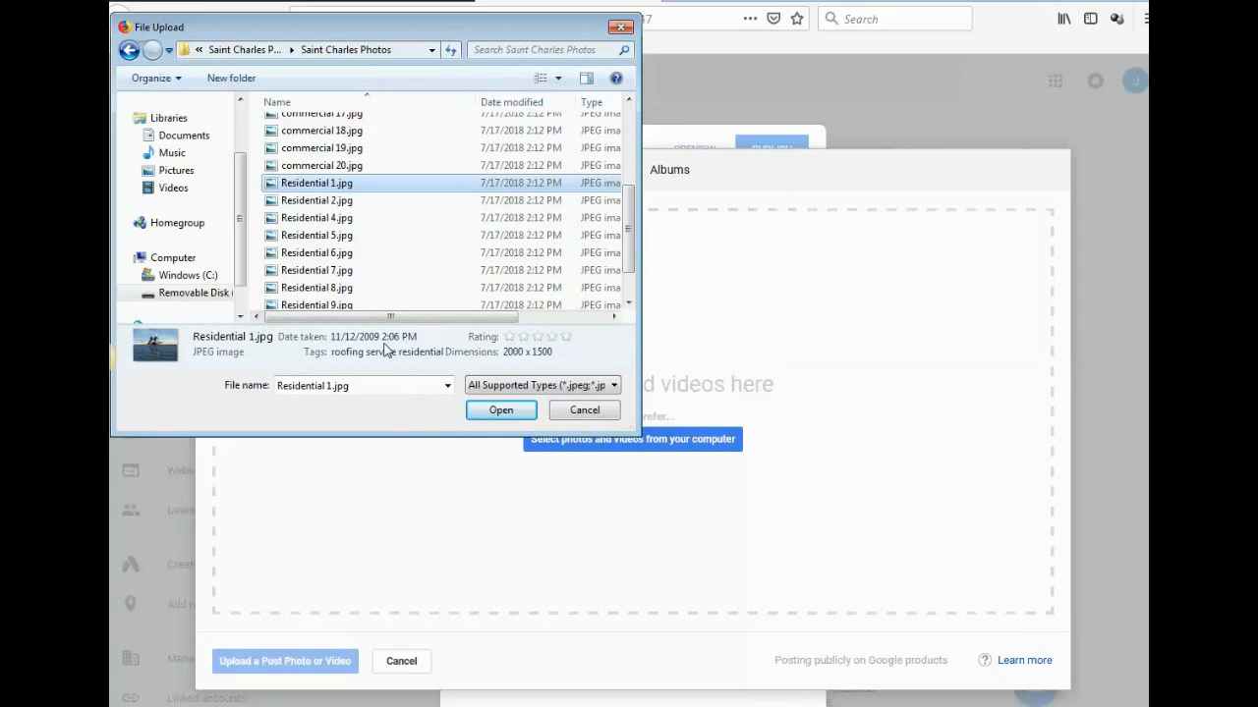
pyautogui.click(501, 408)
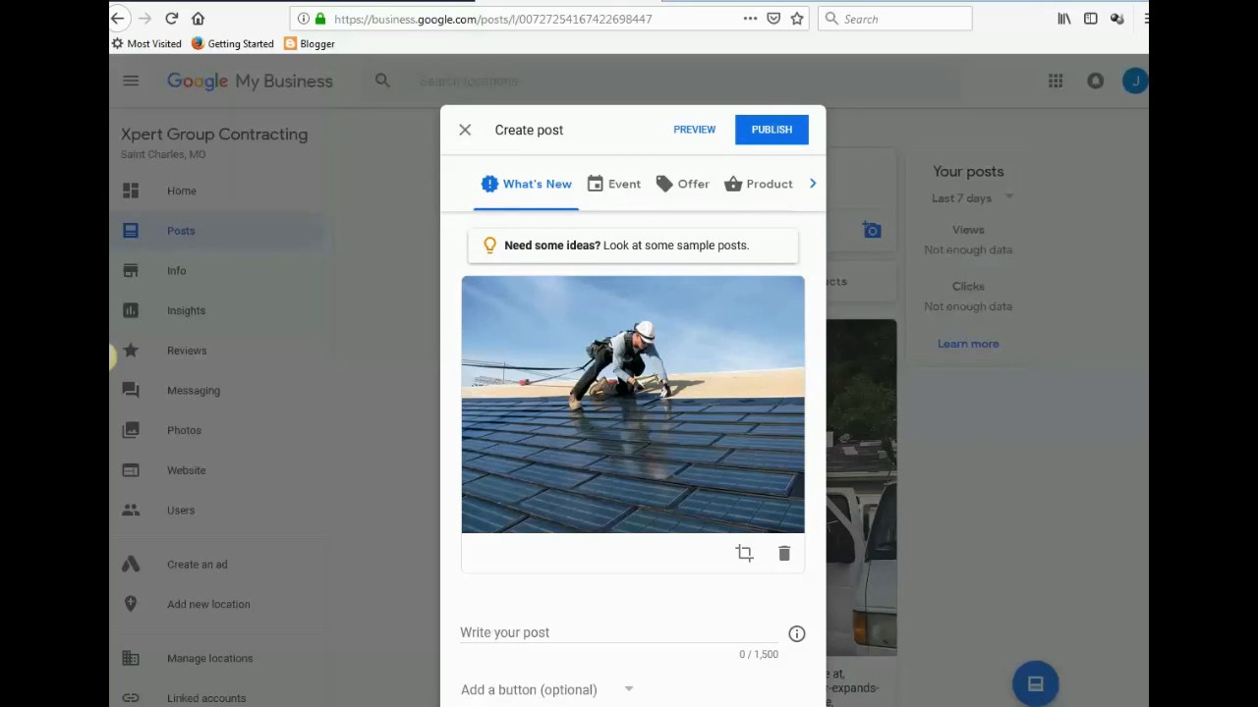
# Step: Switch to the Word document and copy the post template from "[GMB Name] announces" through "Or visit us here: [Target URL]"
pyautogui.hotkey('alt', 'Tab')
pyautogui.scroll(-1, 663, 565)
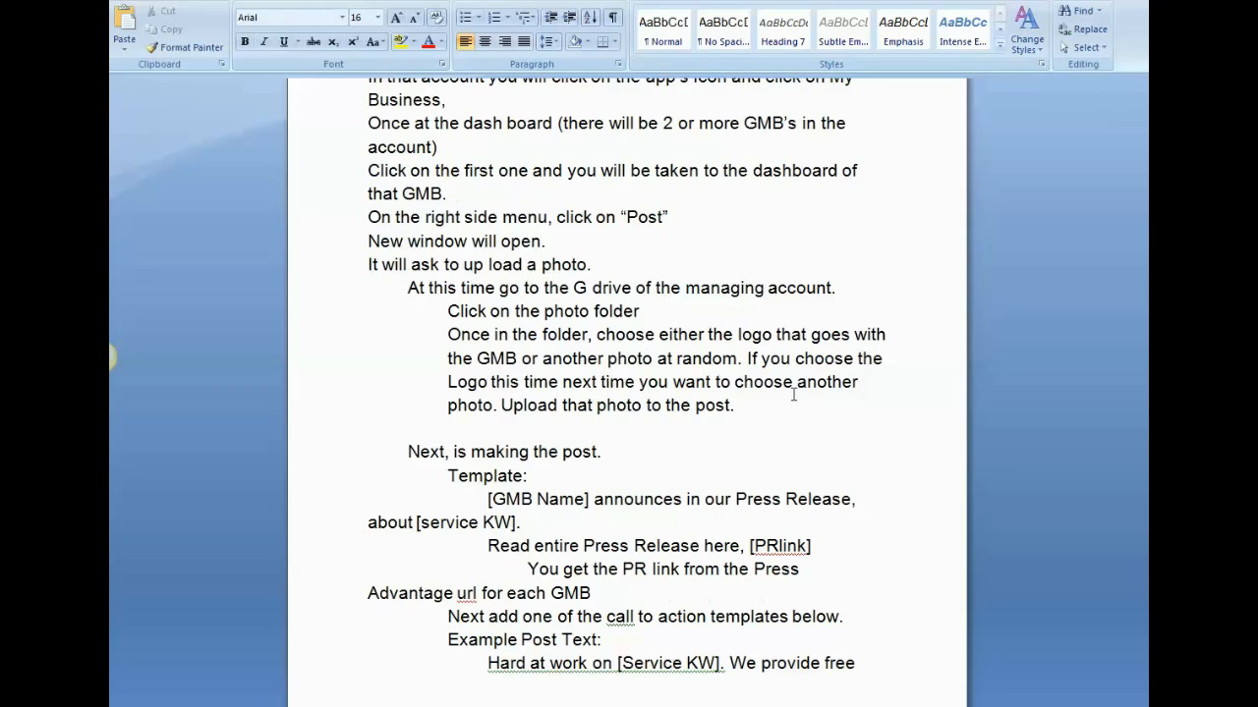
pyautogui.scroll(-1, 766, 404)
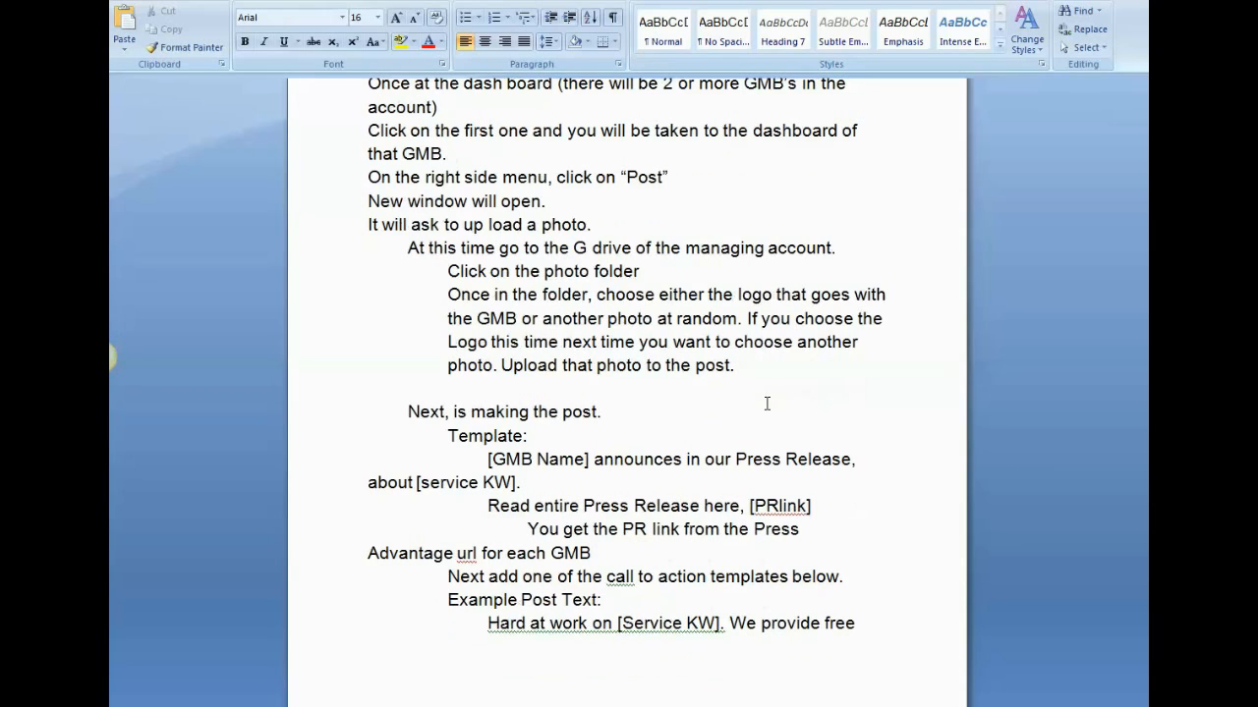
pyautogui.scroll(-3, 761, 403)
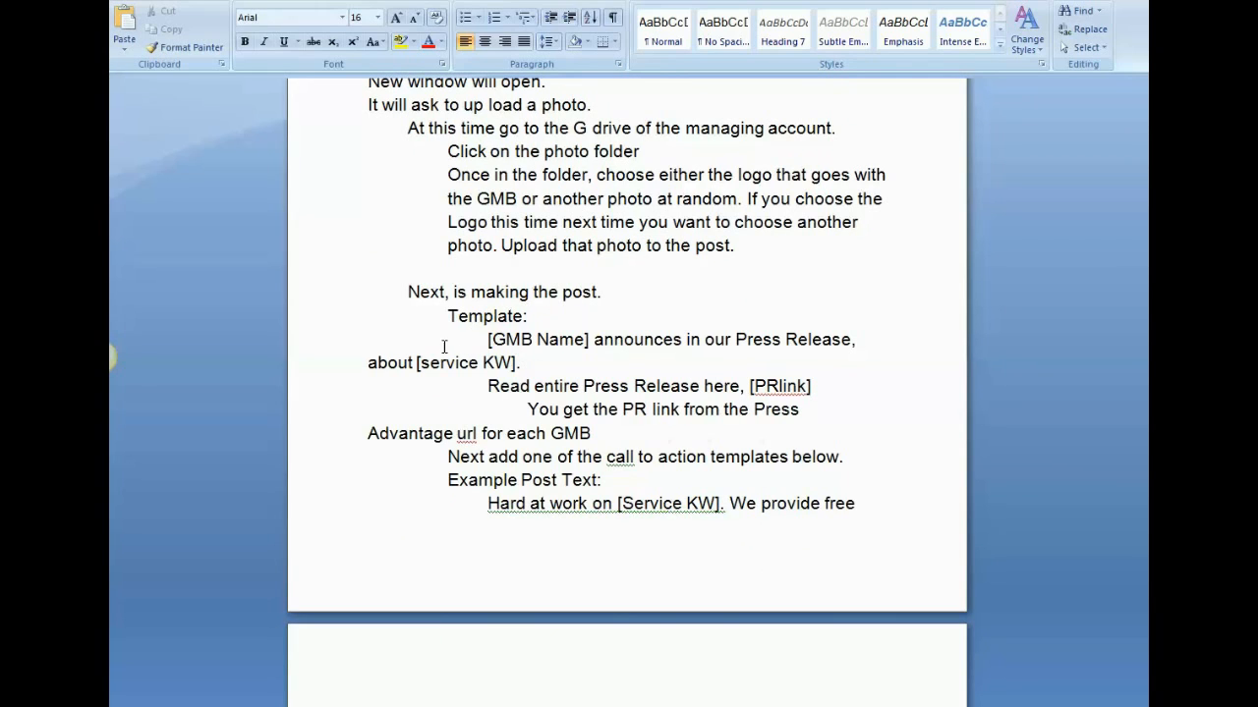
pyautogui.scroll(-2, 895, 402)
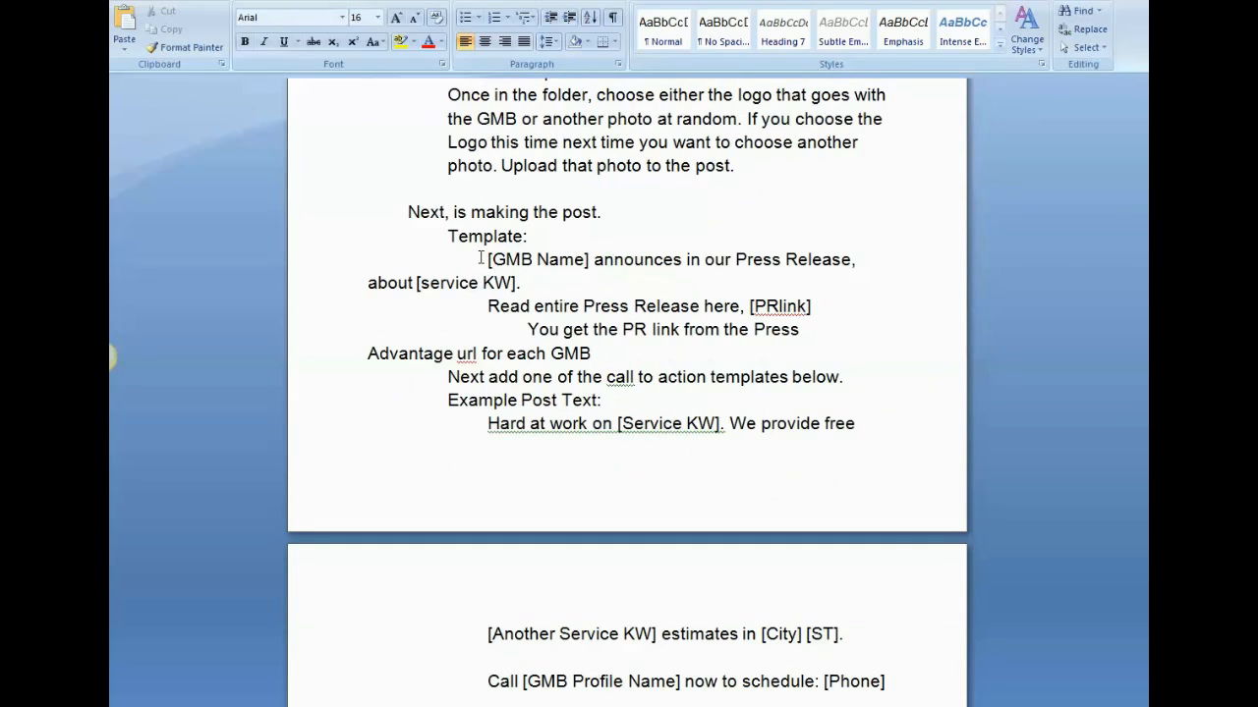
pyautogui.moveTo(483, 261); pyautogui.dragTo(841, 540)
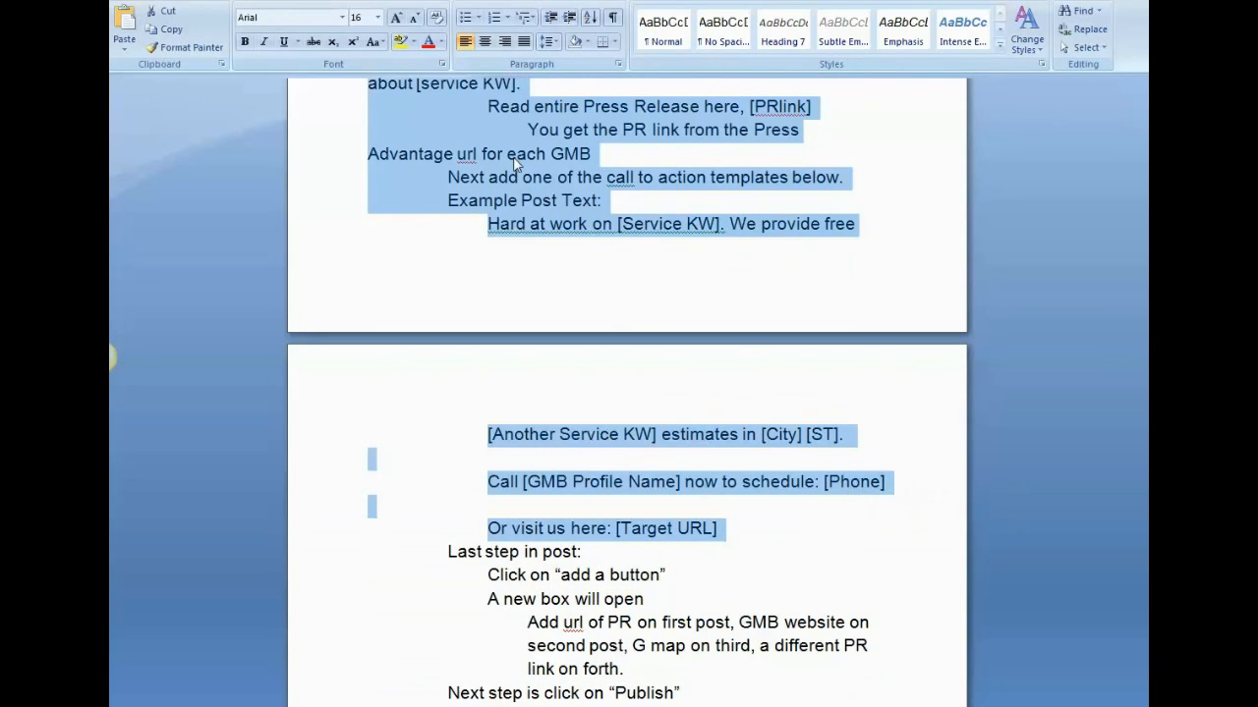
pyautogui.rightClick(512, 164)
pyautogui.click(548, 186)
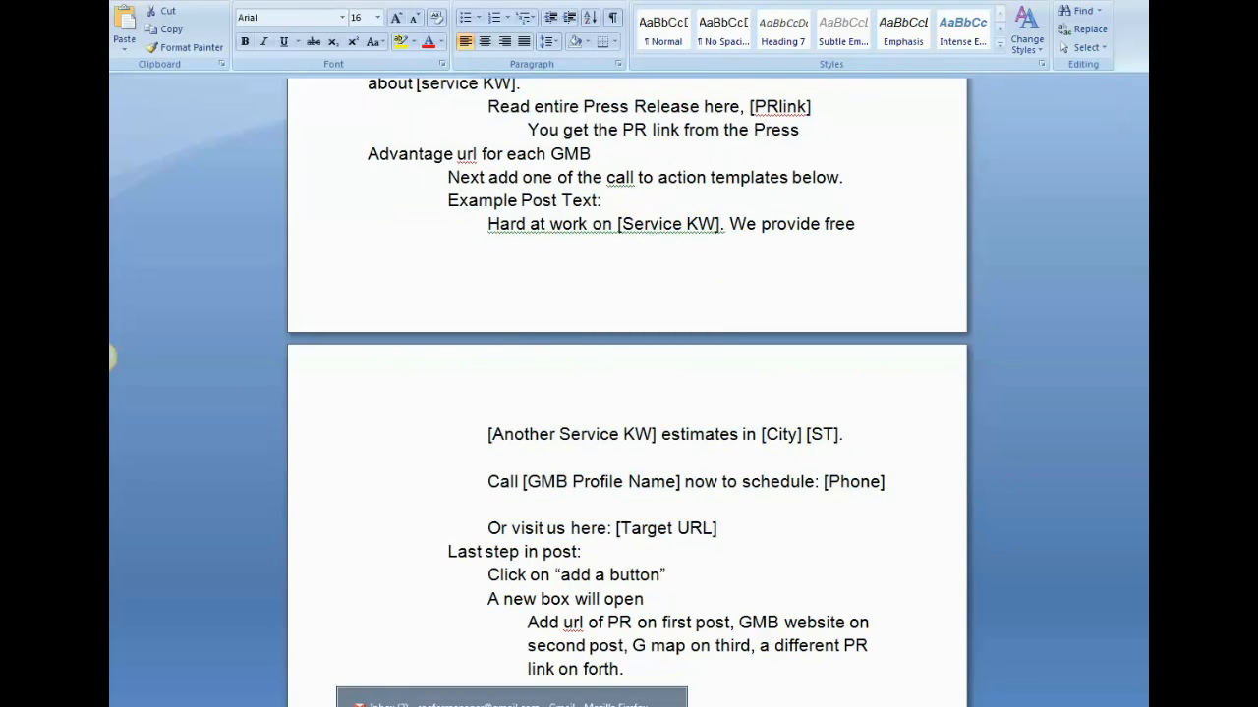
# Step: Return to the Google My Business post in Firefox and paste the copied template as the post text
pyautogui.click(511, 699)
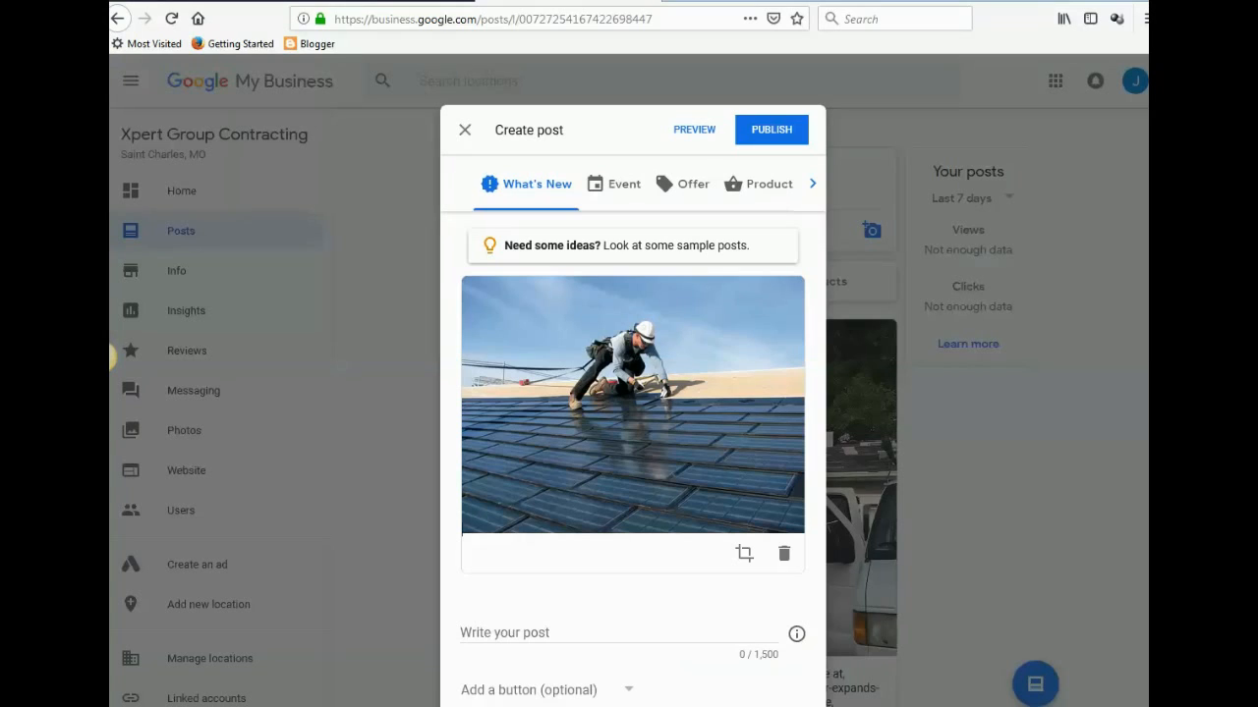
pyautogui.click(486, 632)
pyautogui.rightClick(477, 630)
pyautogui.click(513, 487)
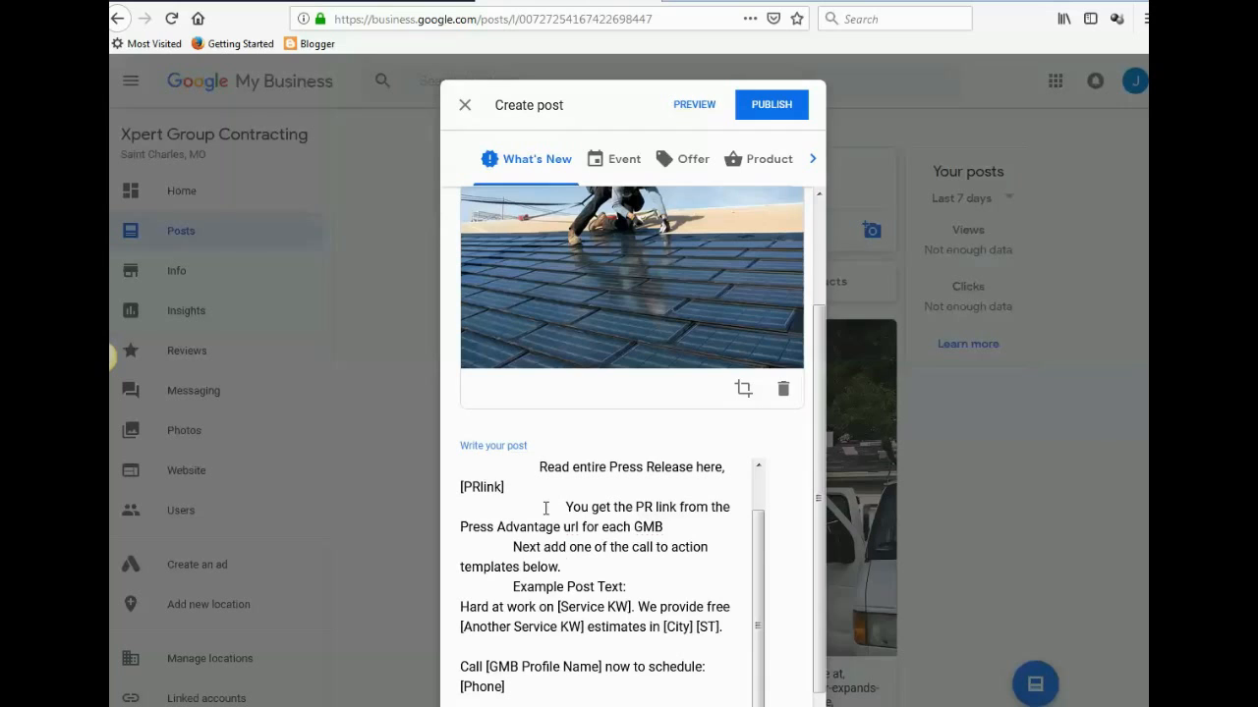
# Step: Replace the [GMB Name] placeholder at the start of the post text with Xpert Group Contracting
pyautogui.scroll(1, 748, 546)
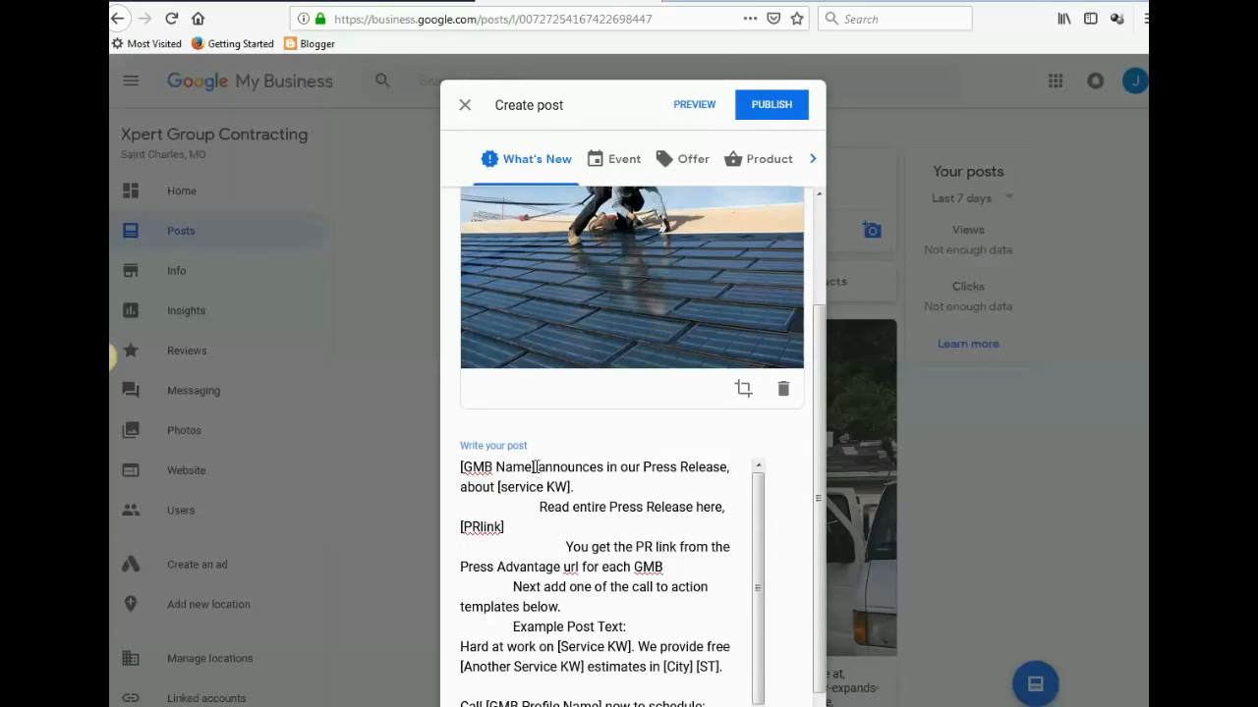
pyautogui.moveTo(535, 468); pyautogui.dragTo(454, 473)
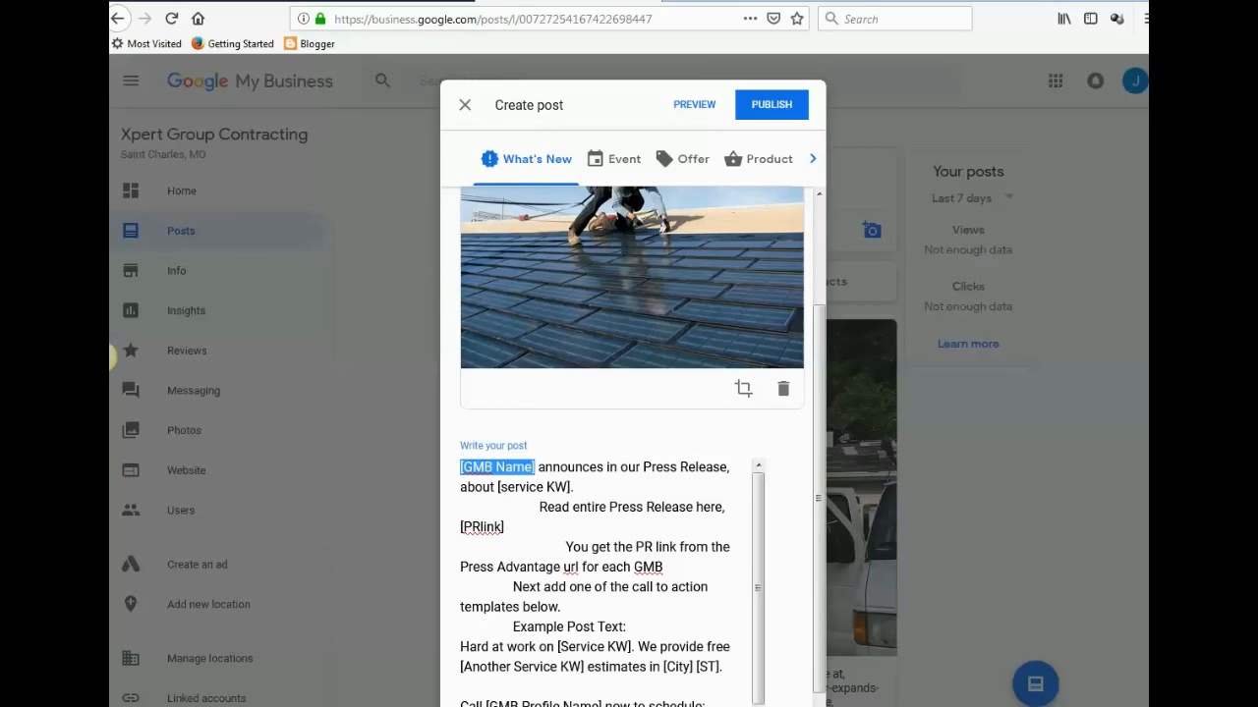
pyautogui.click(492, 704)
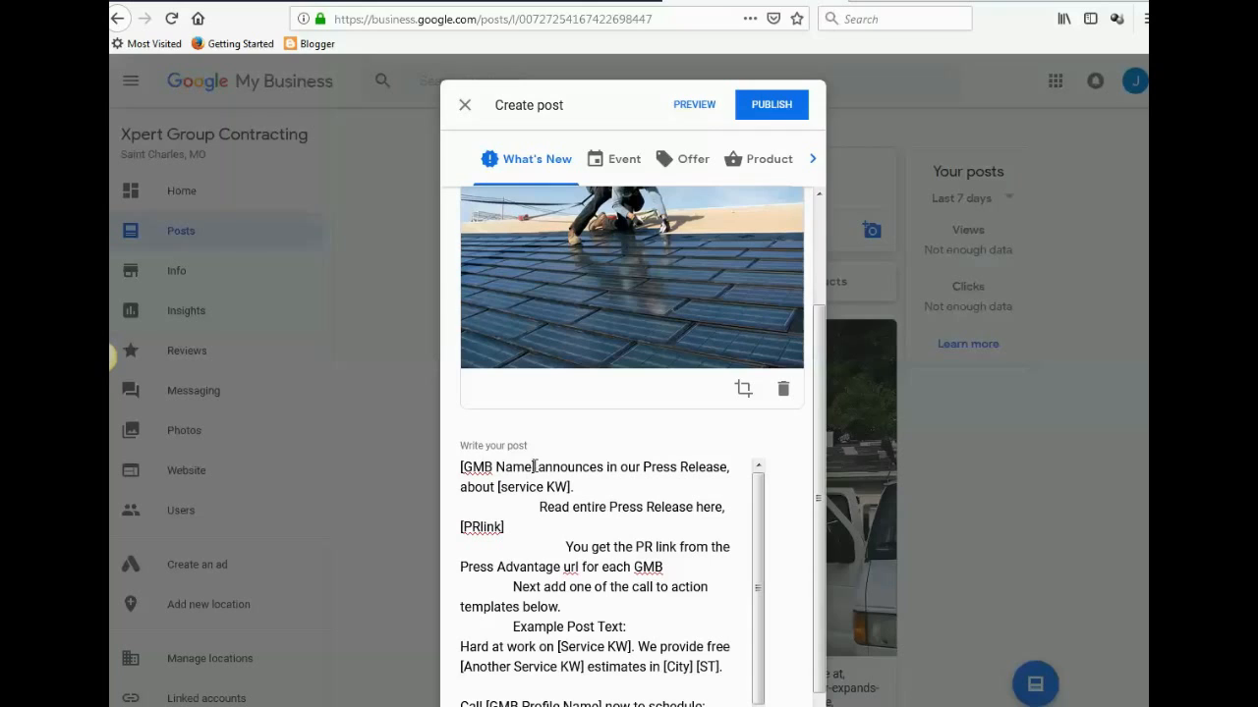
pyautogui.moveTo(535, 468); pyautogui.dragTo(460, 468)
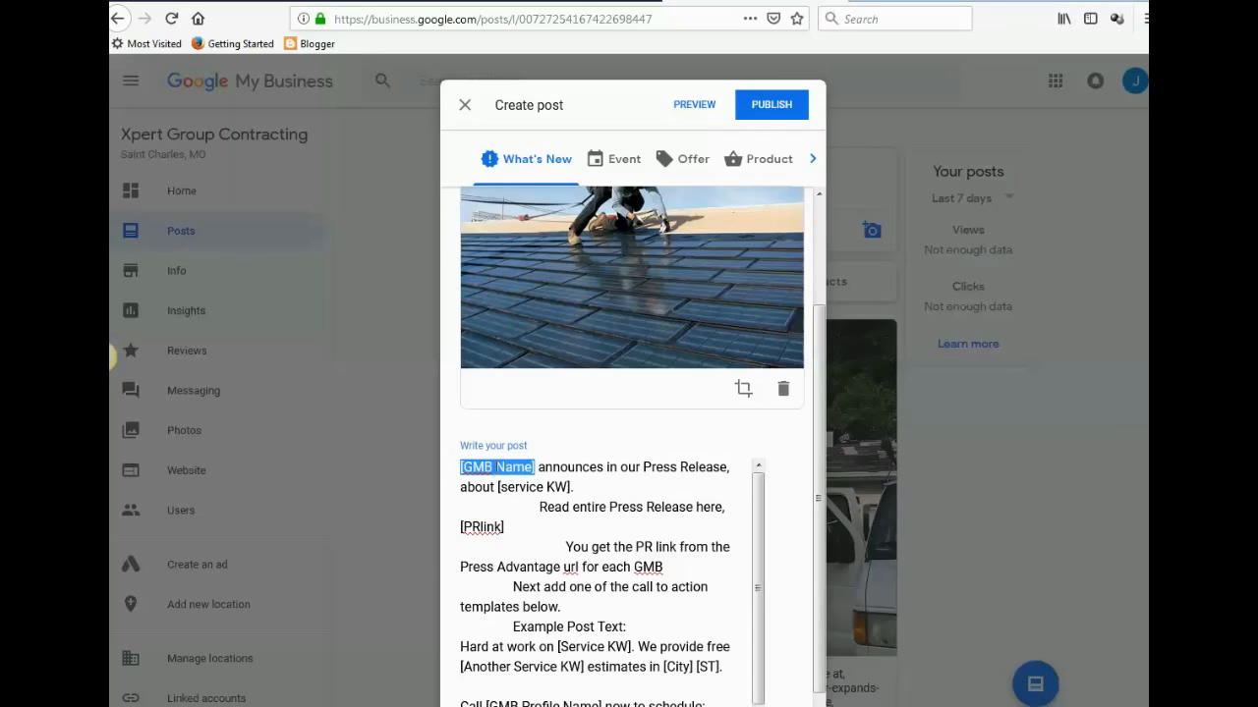
pyautogui.rightClick(496, 468)
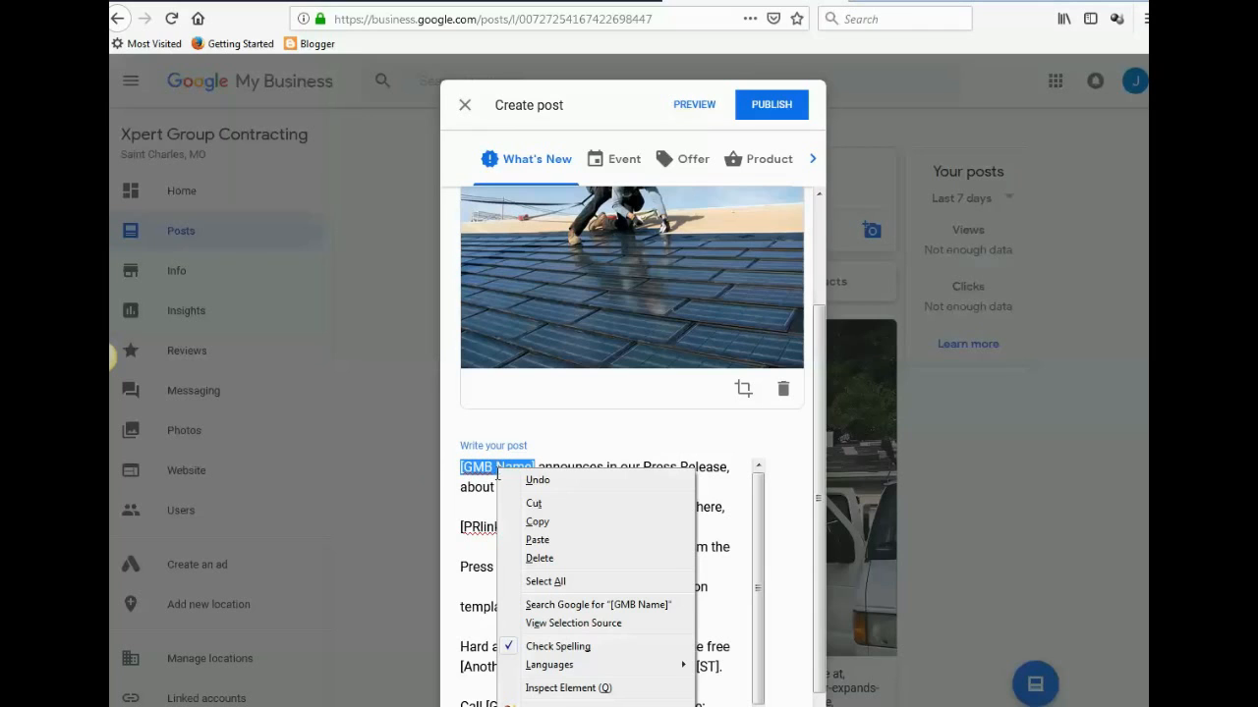
pyautogui.click(537, 541)
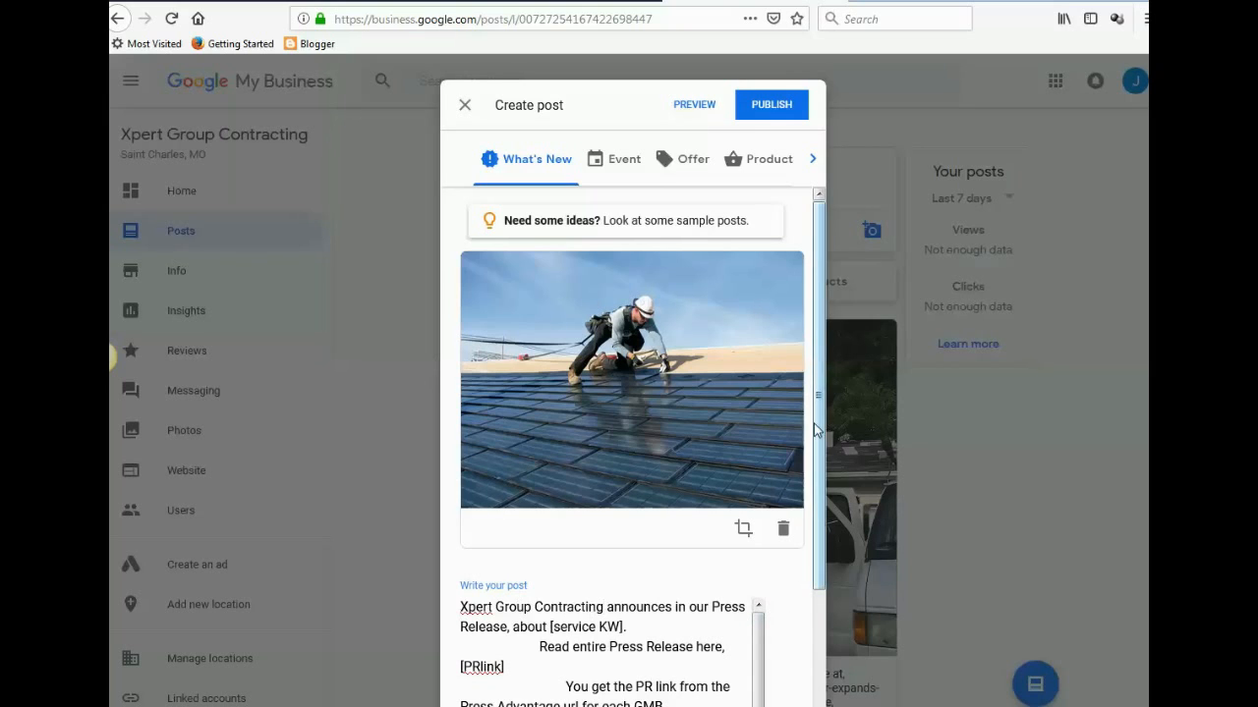
# Step: Replace the [service KW] placeholder in the post's opening sentence with "Expanding new services"
pyautogui.moveTo(821, 429); pyautogui.dragTo(804, 589)
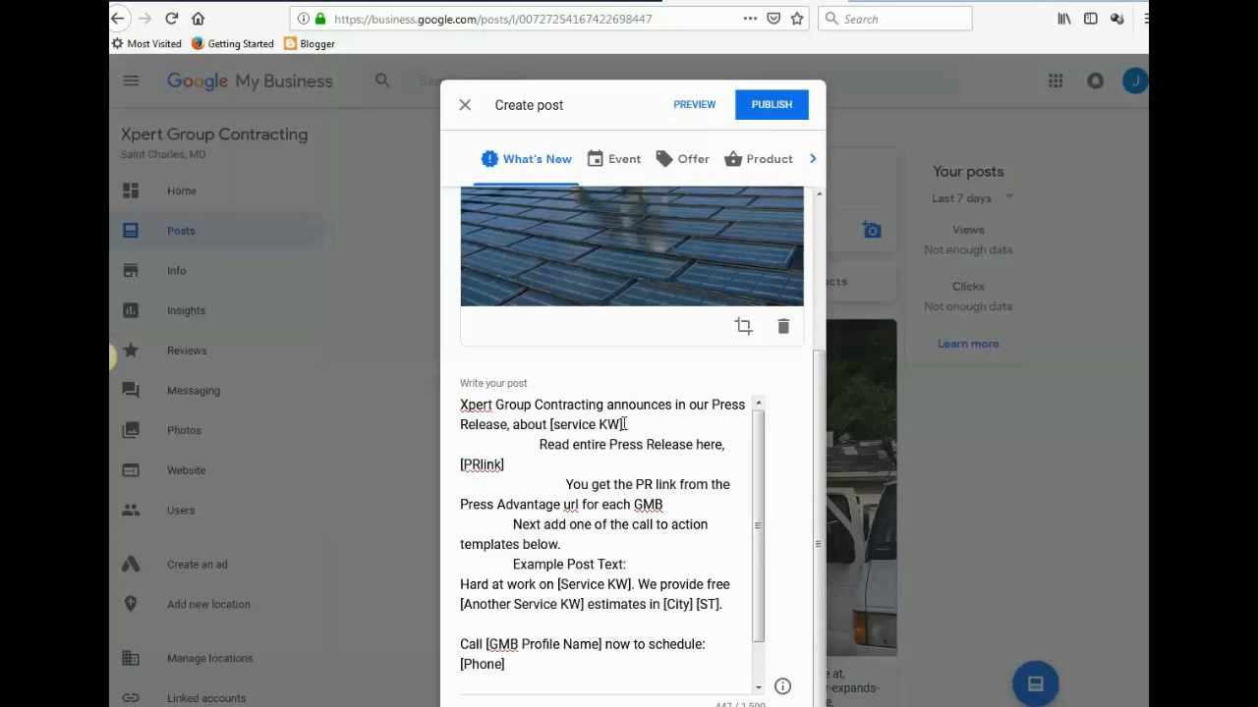
pyautogui.moveTo(621, 424); pyautogui.dragTo(549, 425)
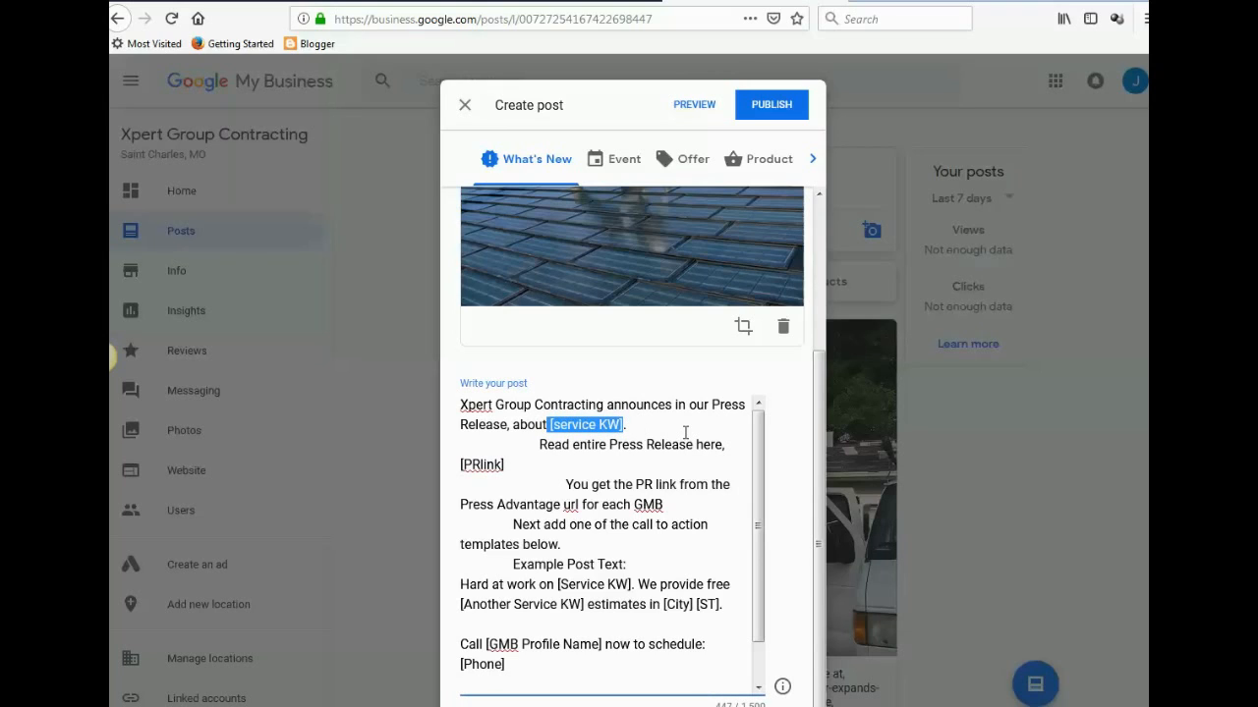
pyautogui.press('BackSpace')
pyautogui.scroll(3, 685, 432)
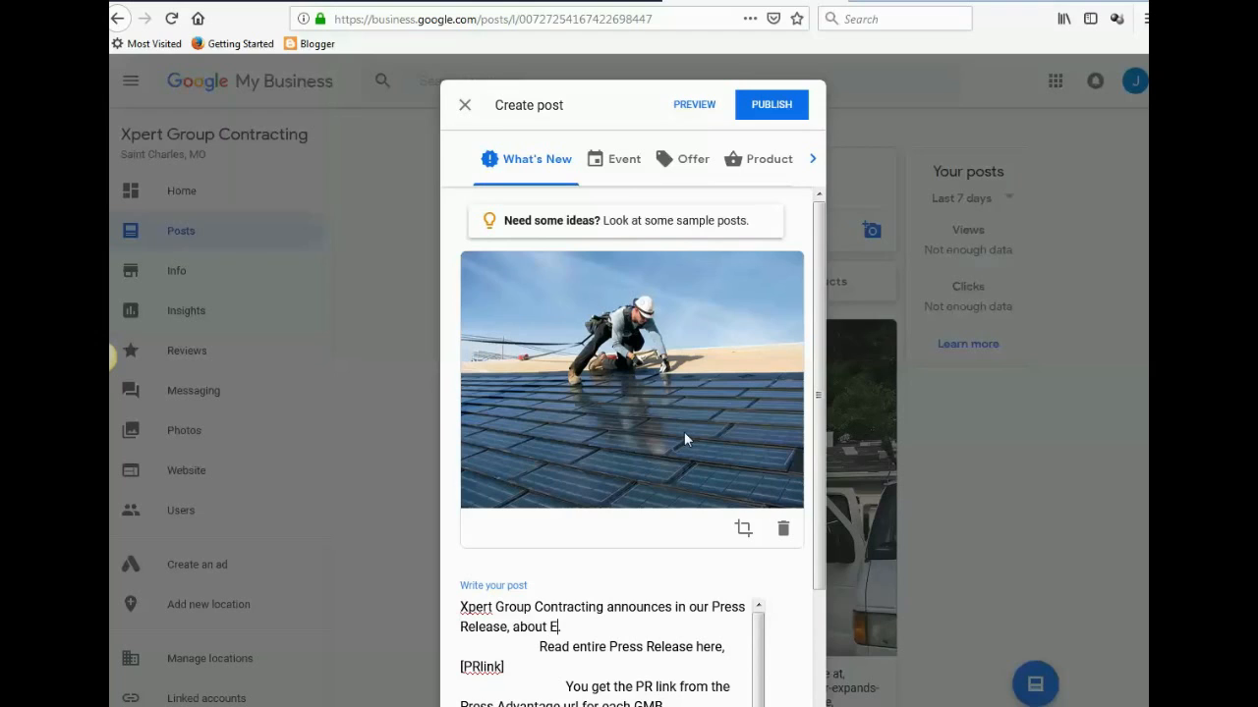
pyautogui.write('Expanding new services.')
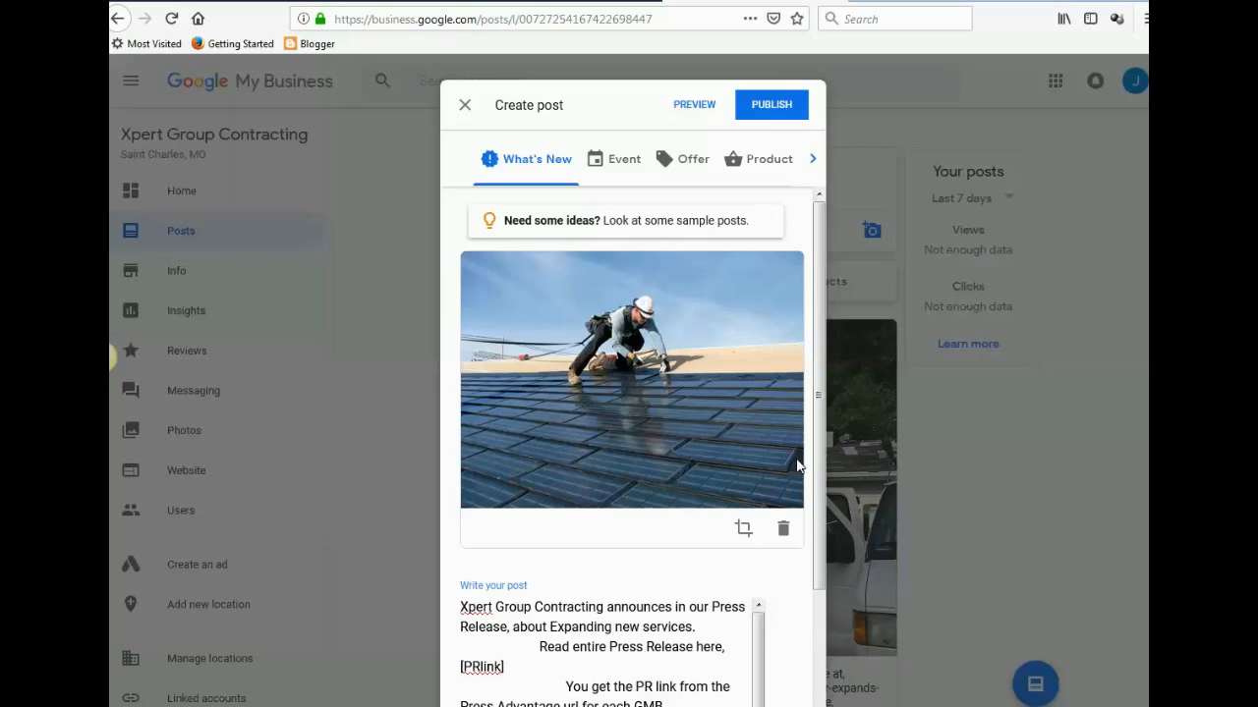
# Step: Switch to the Press Advantage page, open the "Roofing Contractor Expands Services into St Charles, MO" release and copy its URL
pyautogui.moveTo(817, 452); pyautogui.dragTo(804, 612)
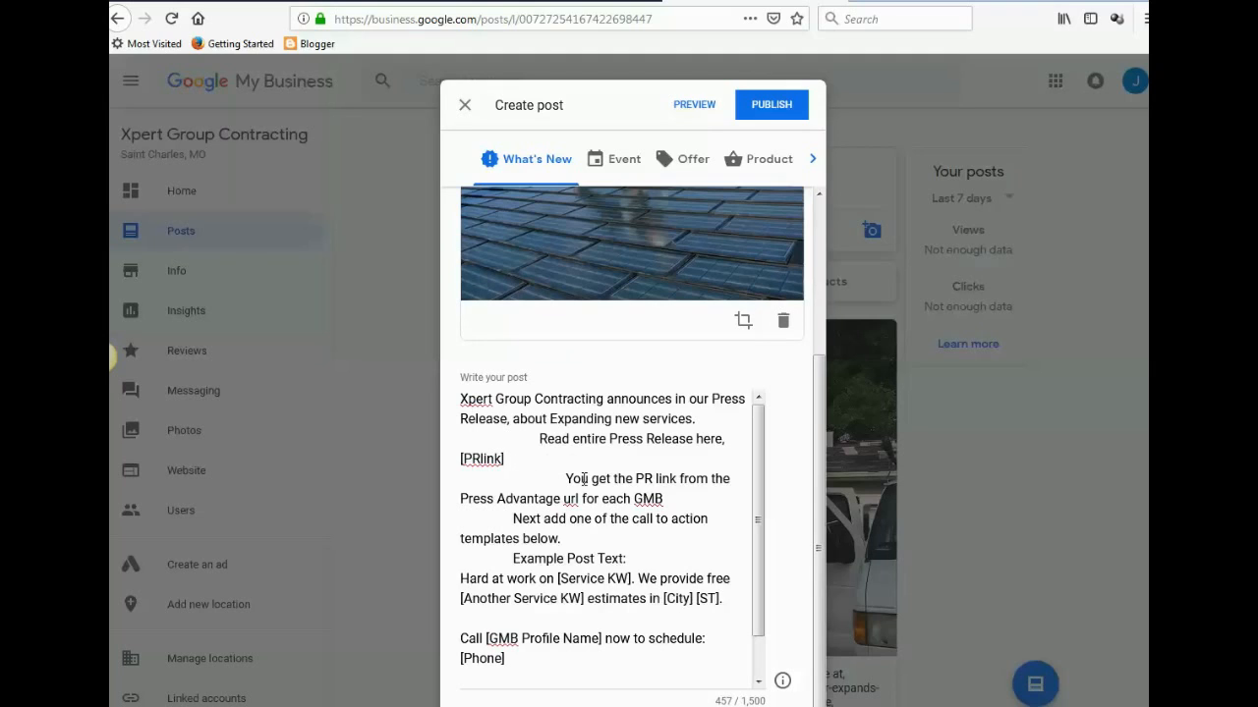
pyautogui.moveTo(668, 18)
pyautogui.mouseDown()
pyautogui.moveTo(331, 44)
pyautogui.moveTo(659, 8)
pyautogui.mouseUp()
pyautogui.click(678, 16)
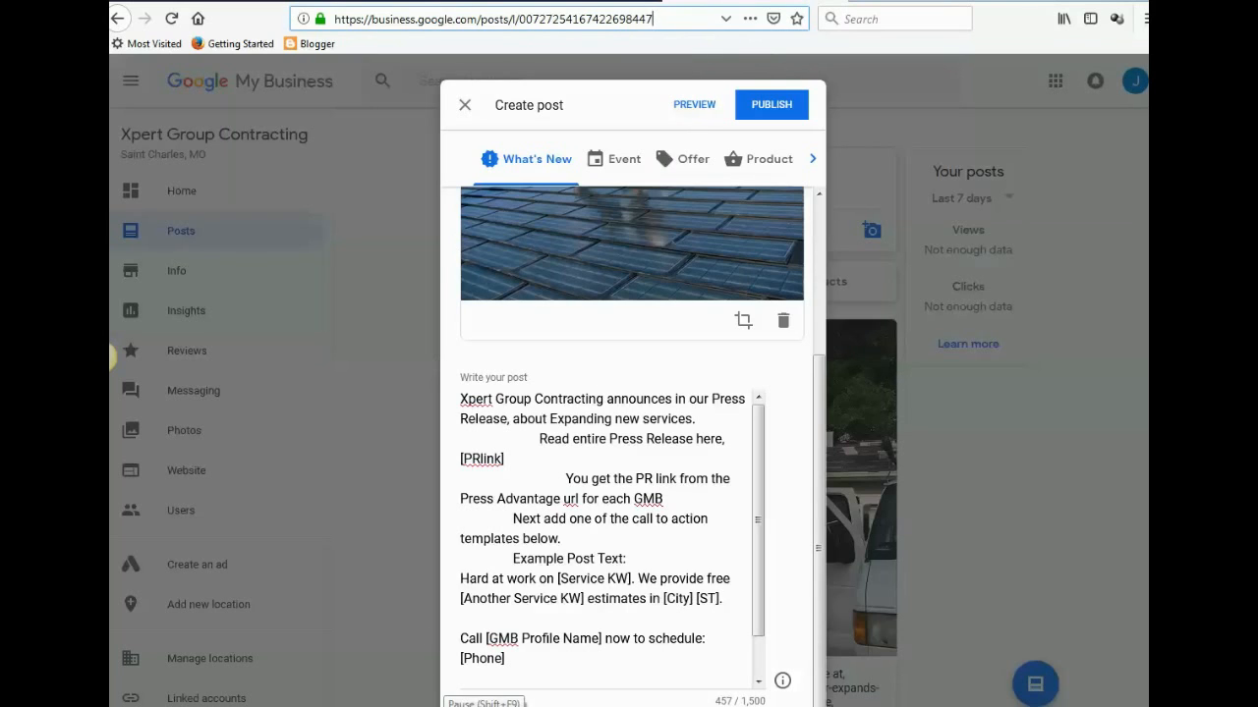
pyautogui.click(485, 703)
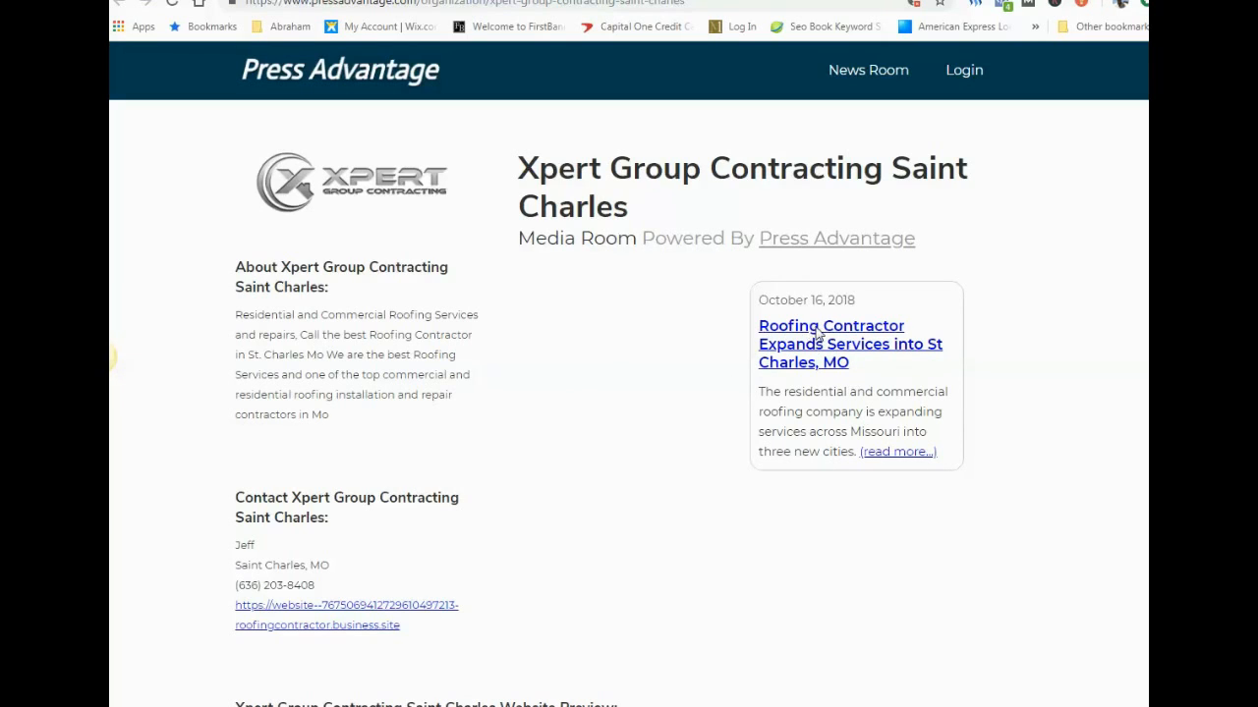
pyautogui.click(887, 353)
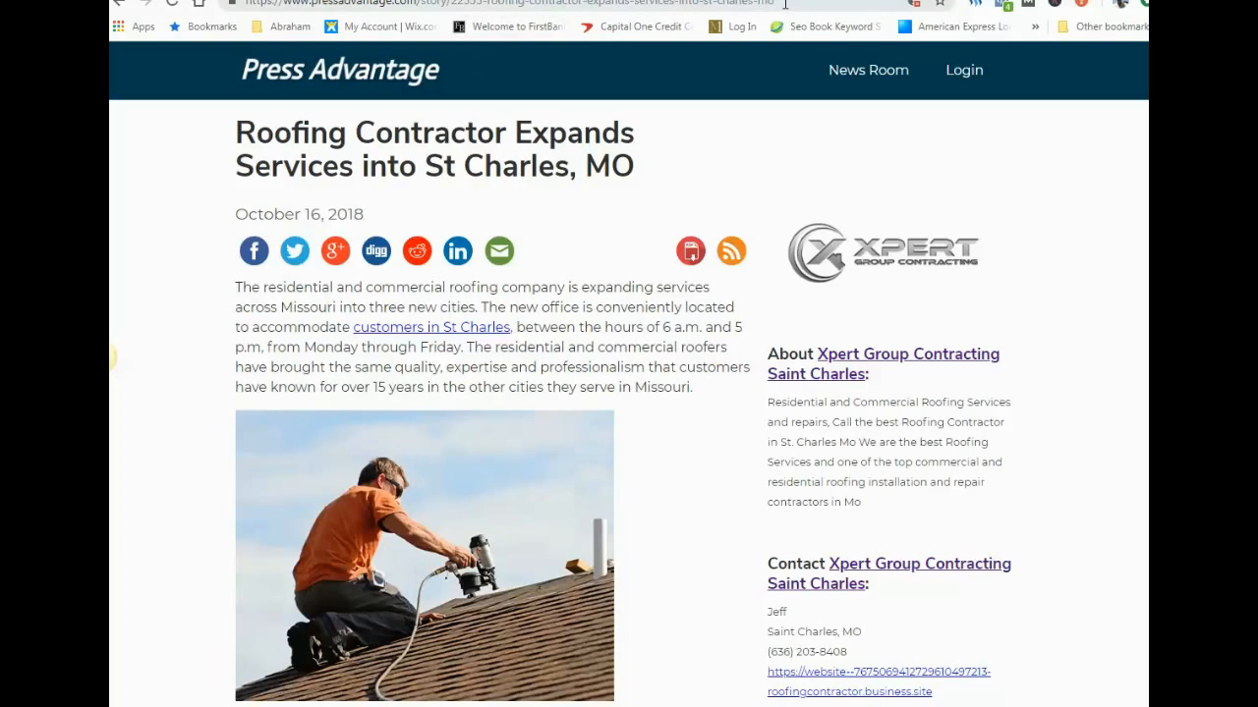
pyautogui.moveTo(784, 4); pyautogui.dragTo(243, 4)
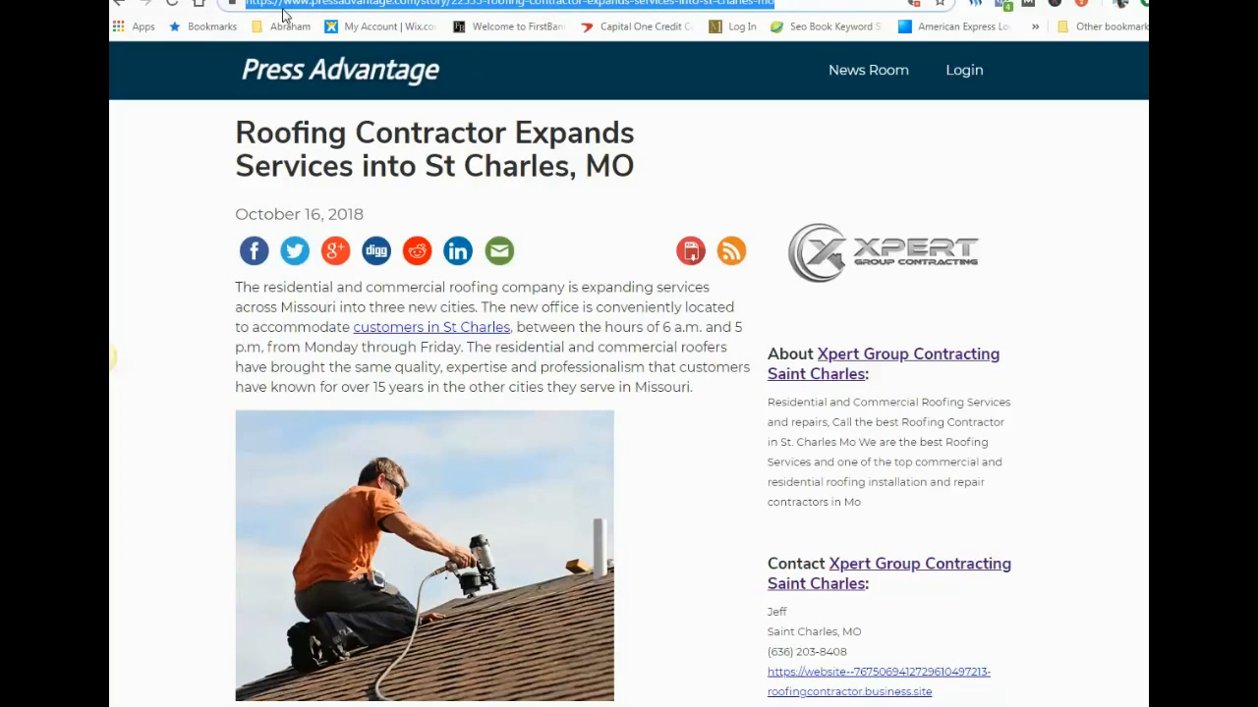
pyautogui.rightClick(291, 8)
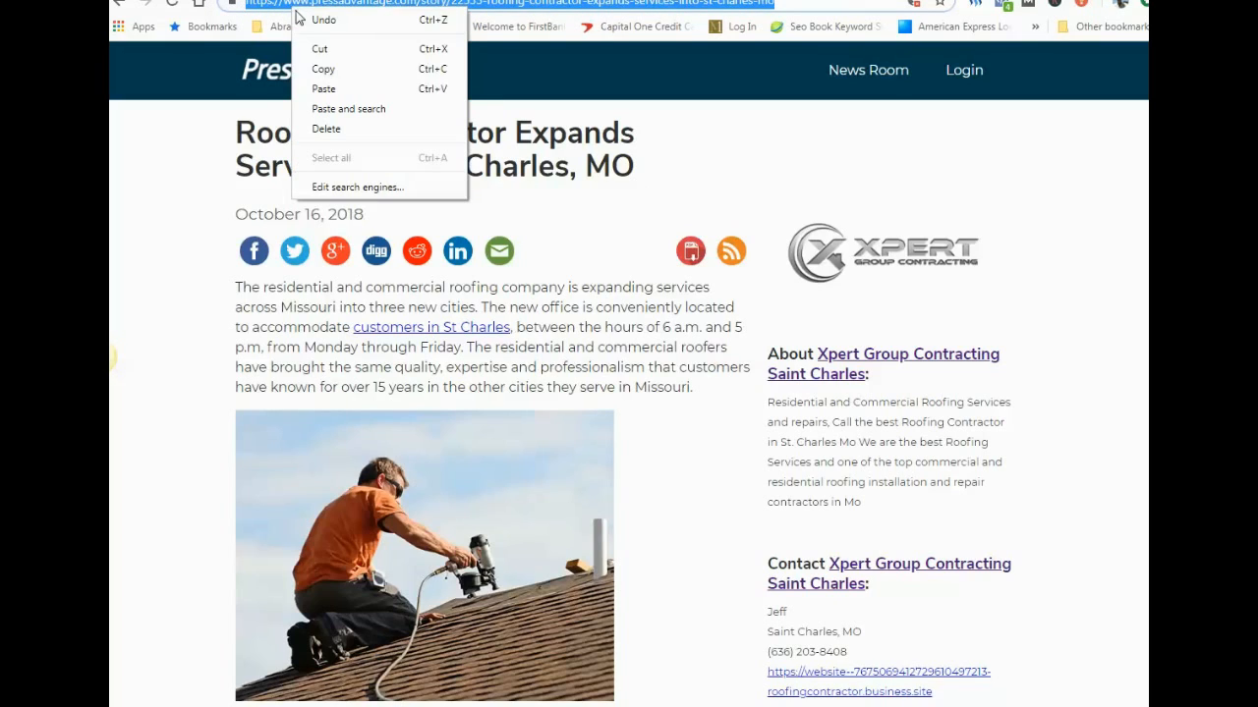
pyautogui.click(324, 69)
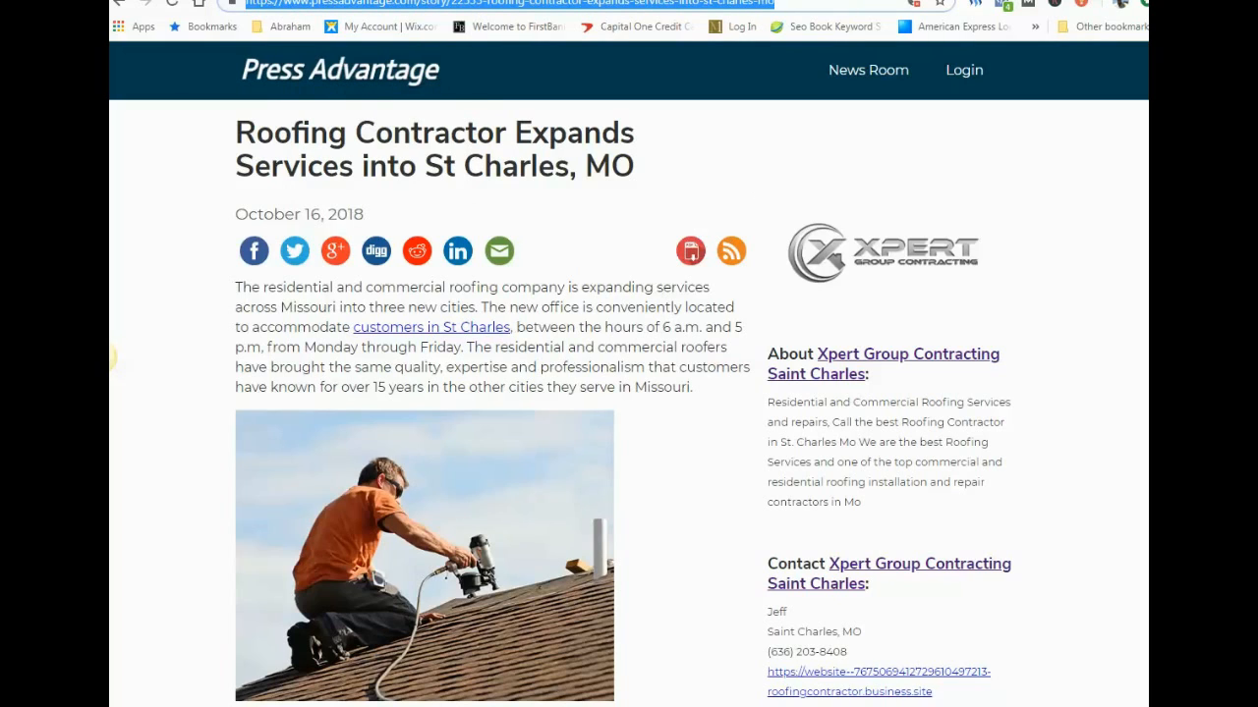
# Step: Return to the Google My Business post and replace the [PRlink] placeholder with the copied press release URL
pyautogui.click(511, 706)
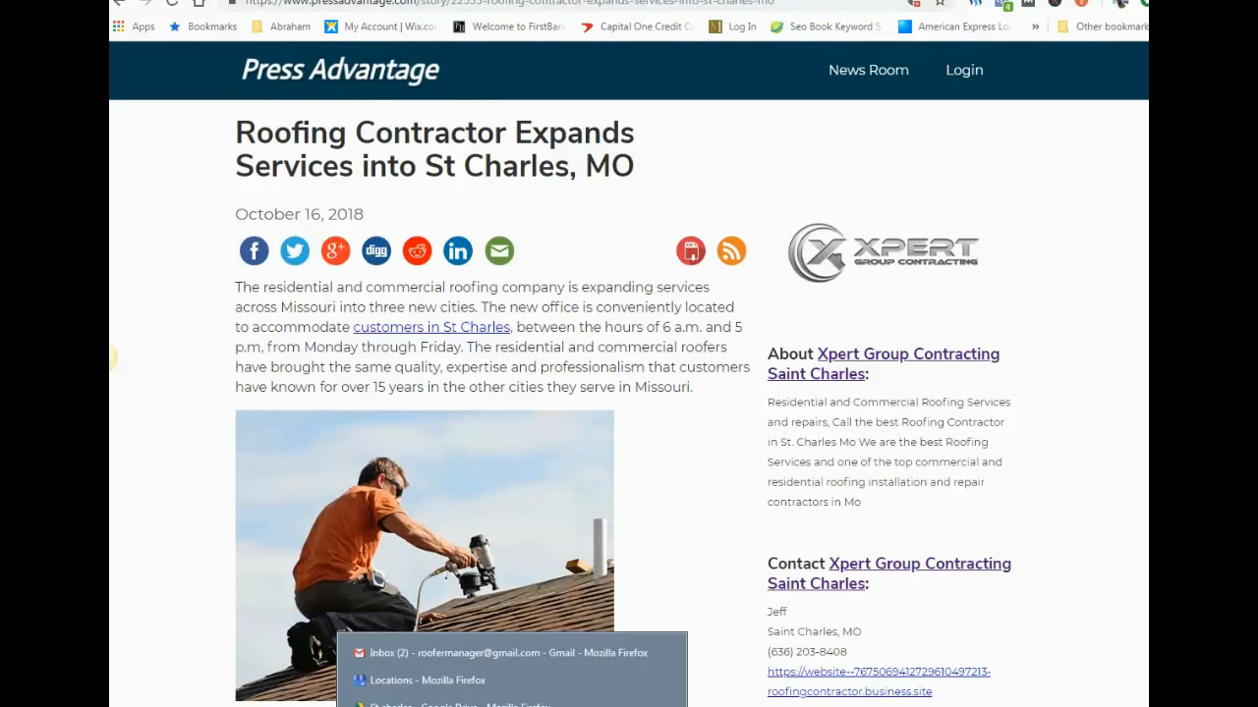
pyautogui.click(427, 680)
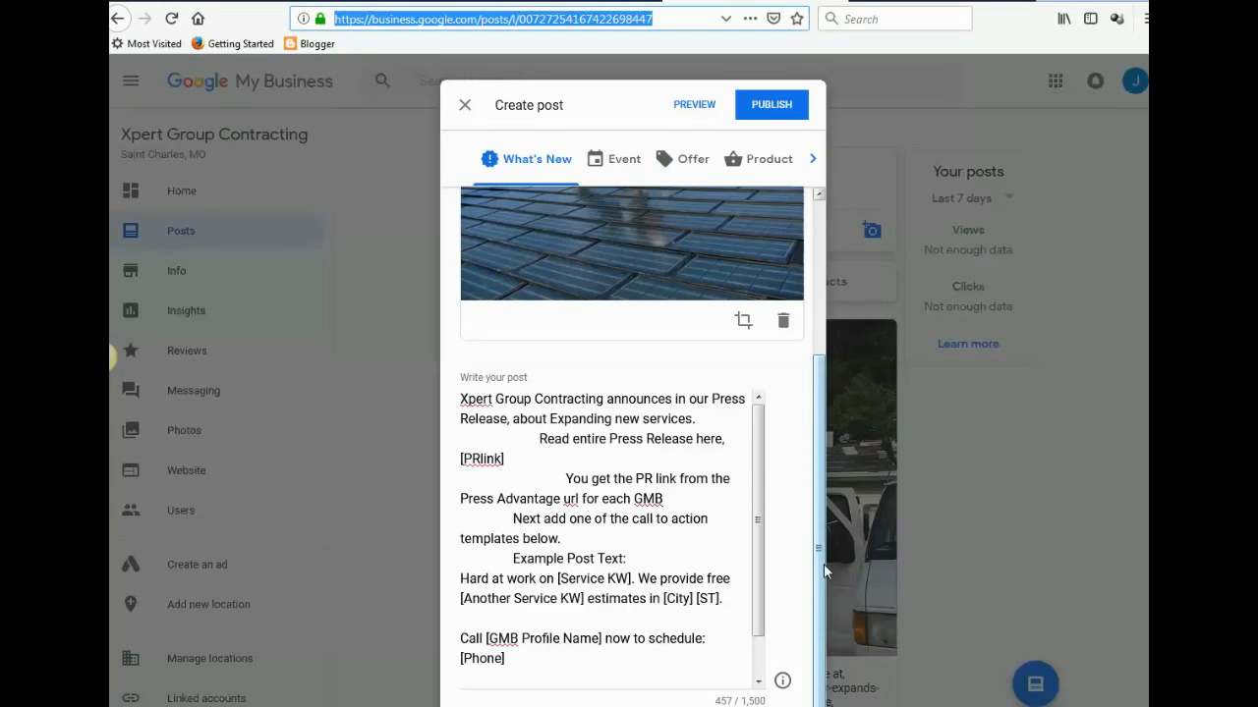
pyautogui.moveTo(508, 458); pyautogui.dragTo(458, 459)
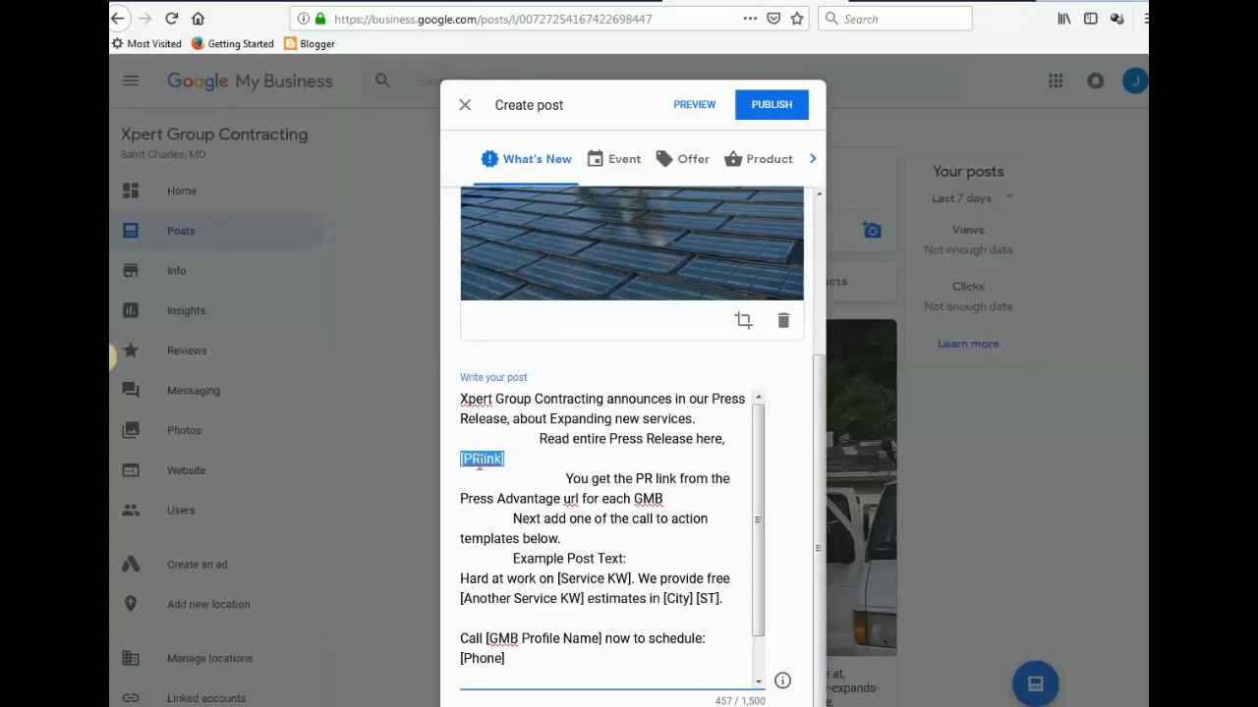
pyautogui.rightClick(482, 459)
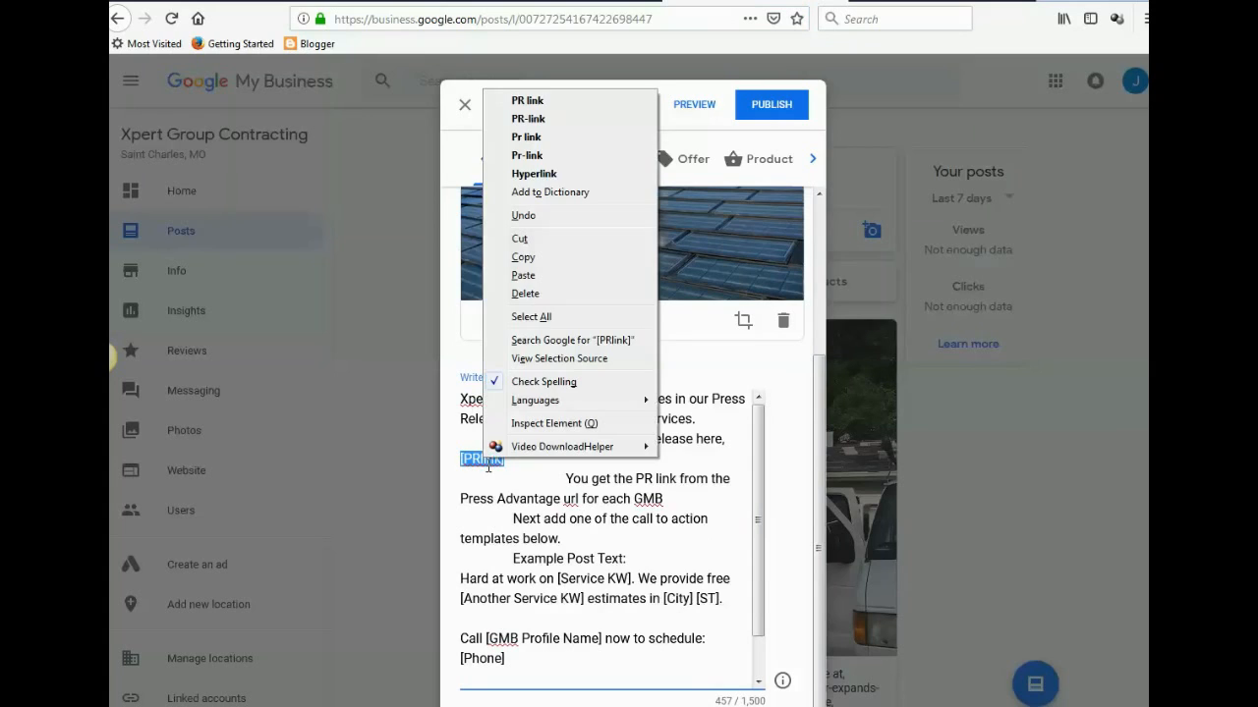
pyautogui.click(534, 276)
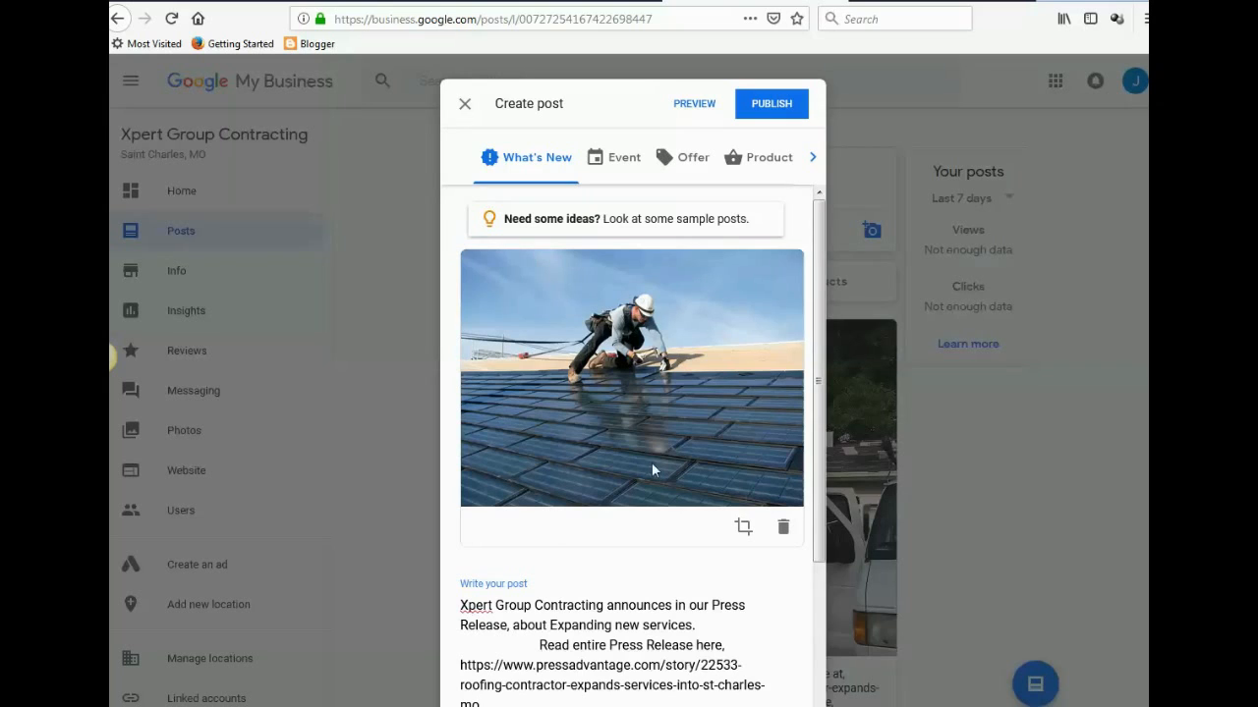
# Step: Delete the instruction lines from "You get the PR link" through "templates below." in the post text
pyautogui.moveTo(819, 344); pyautogui.dragTo(839, 489)
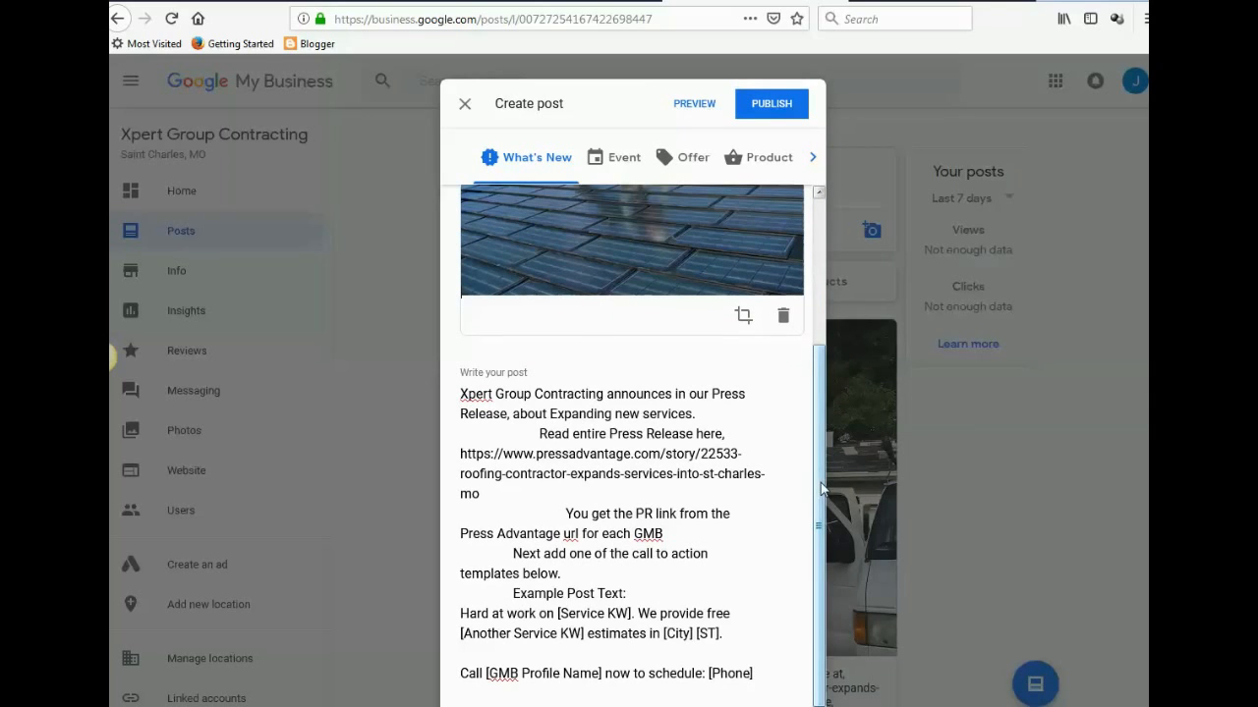
pyautogui.scroll(-1, 822, 491)
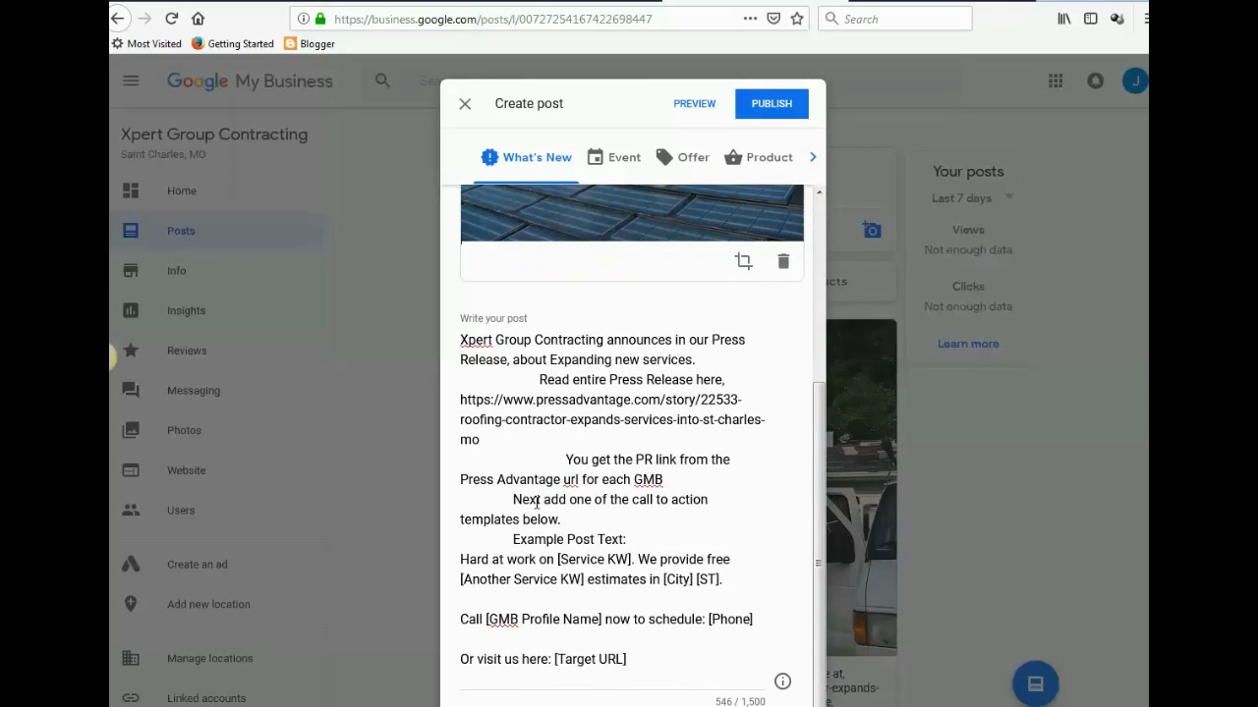
pyautogui.moveTo(562, 459); pyautogui.dragTo(716, 517)
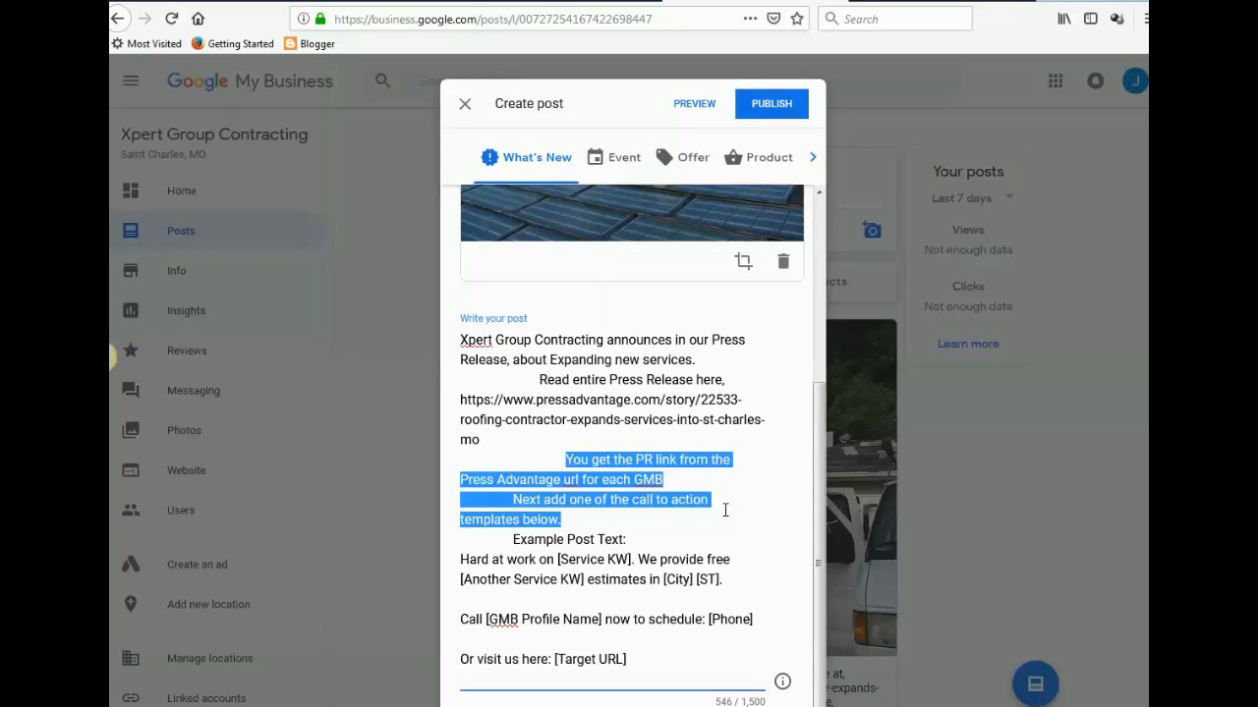
pyautogui.scroll(5, 725, 509)
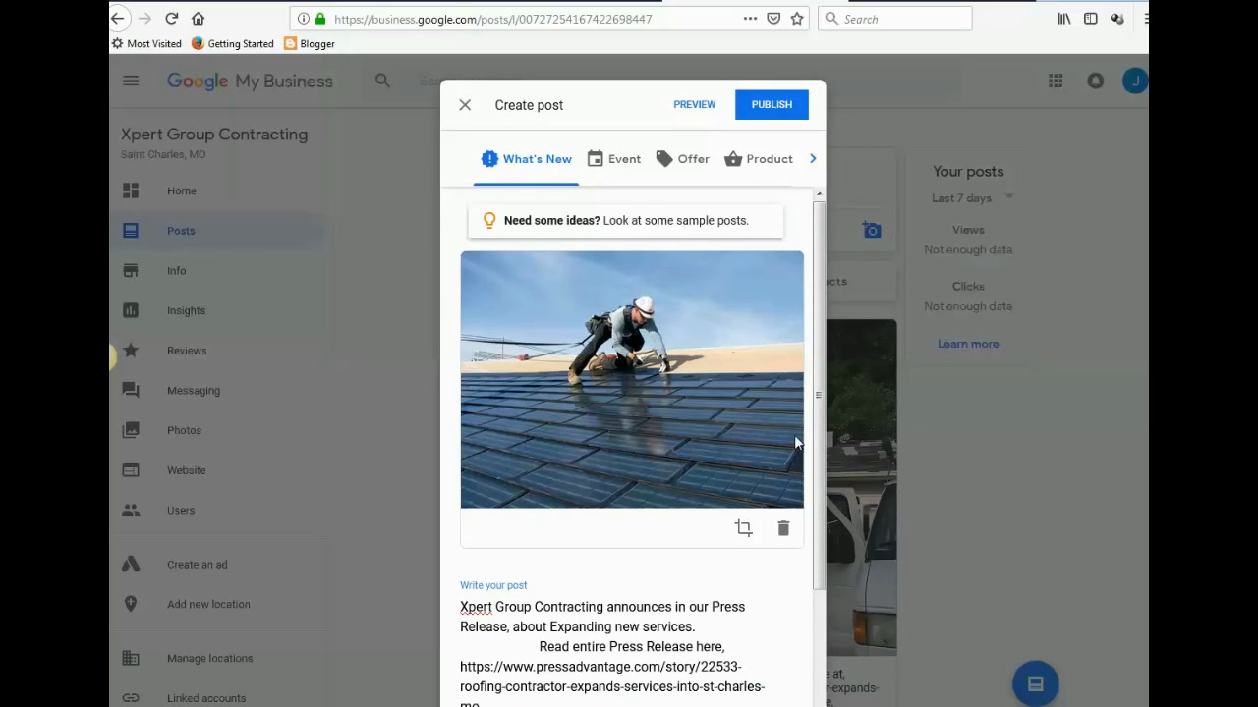
pyautogui.moveTo(816, 424); pyautogui.dragTo(820, 631)
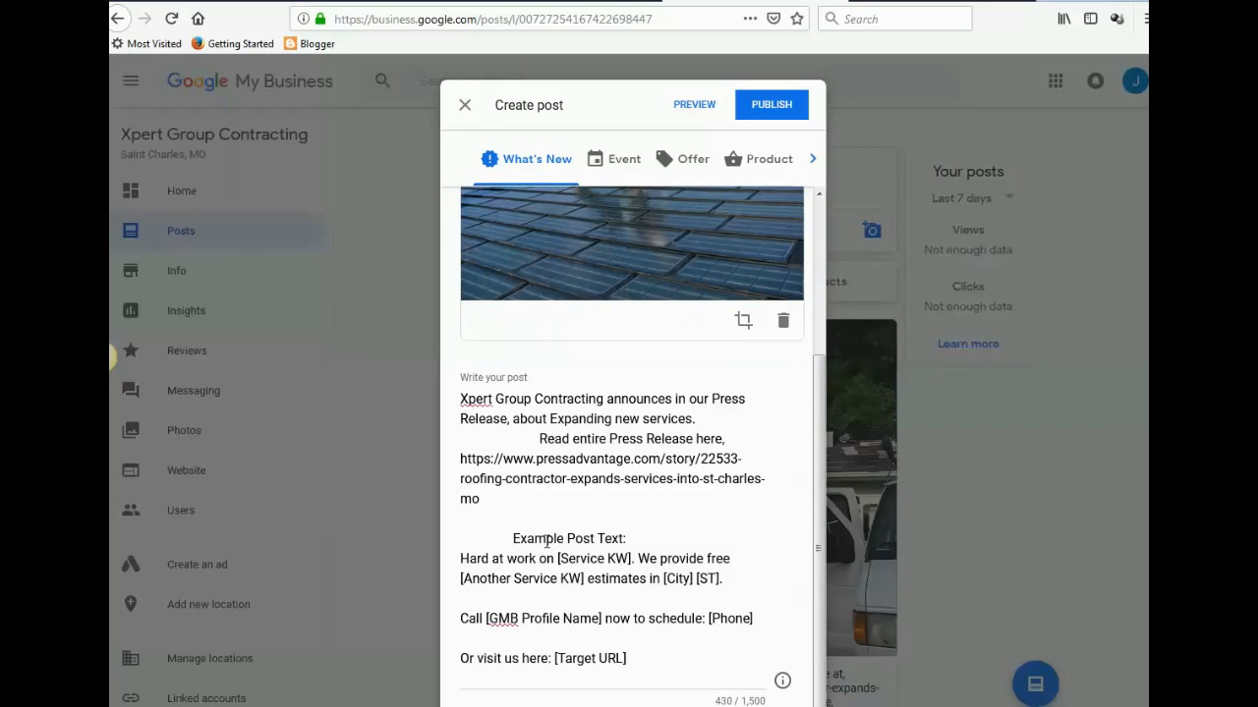
# Step: Delete the "Example Post Text:" heading above the "Hard at work on" sentence in the post
pyautogui.moveTo(645, 539); pyautogui.dragTo(499, 541)
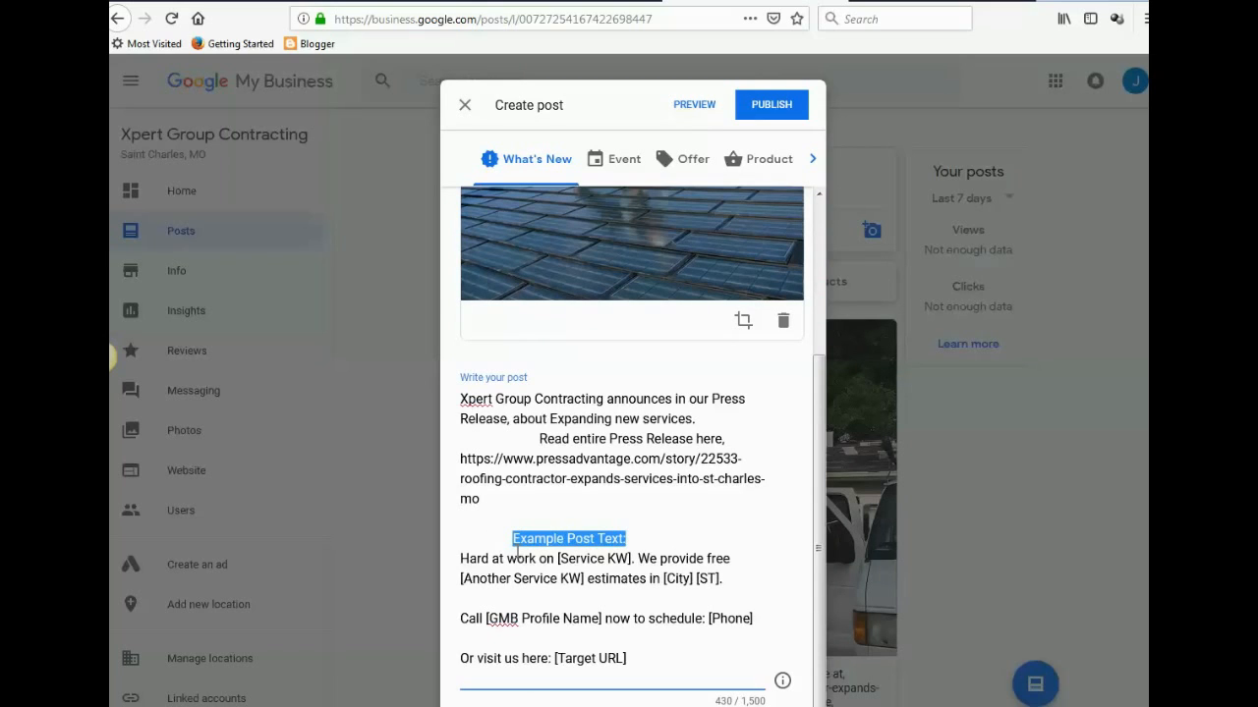
pyautogui.scroll(3, 520, 556)
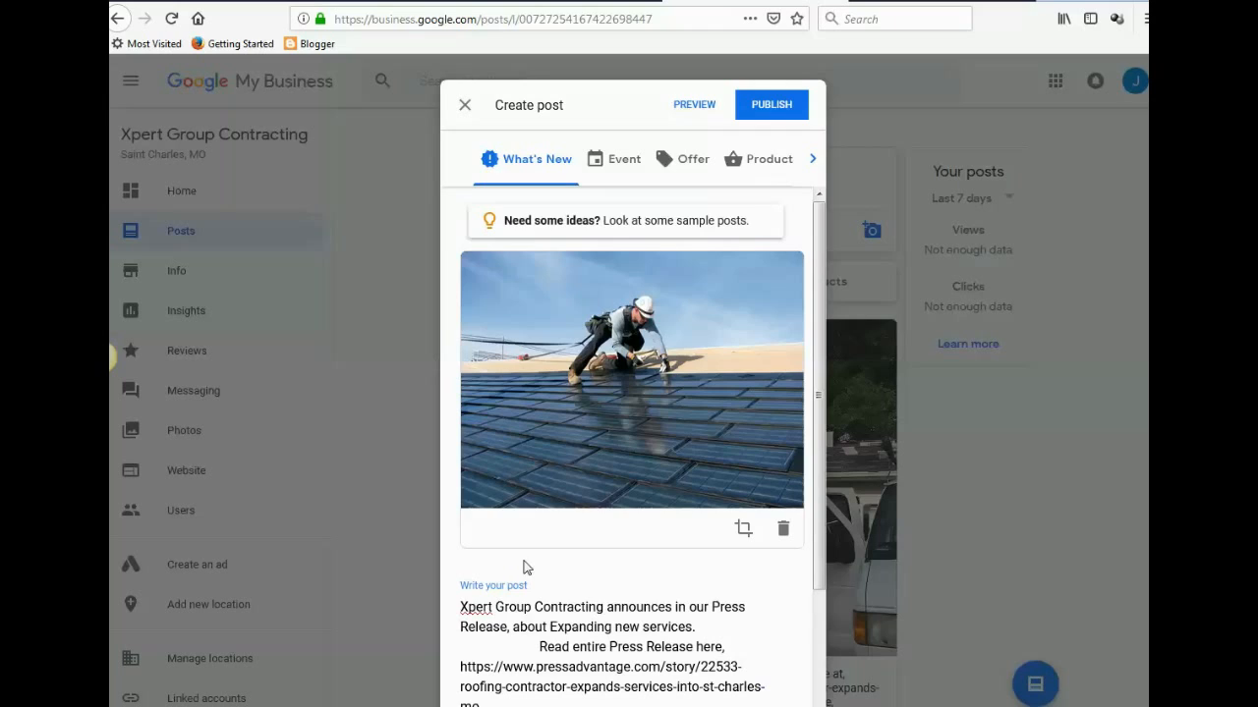
pyautogui.scroll(-3, 788, 445)
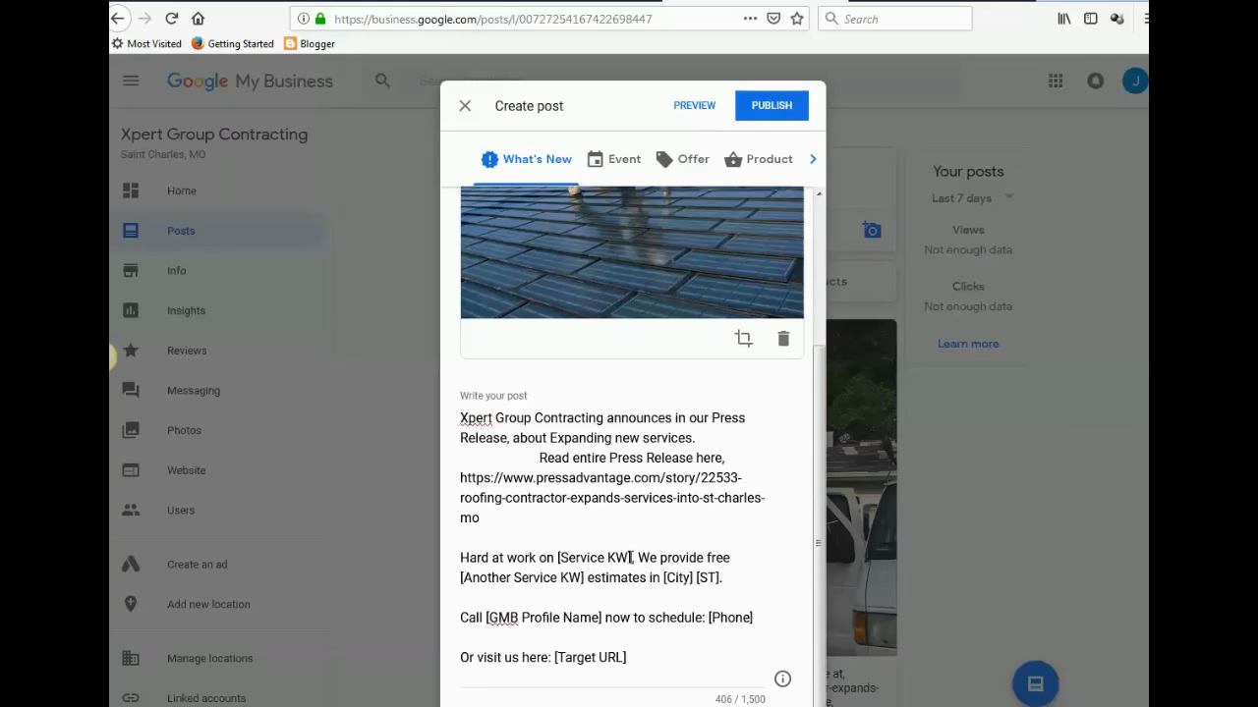
# Step: Replace the [Service KW] placeholder after "Hard at work on" with "New Roof"
pyautogui.moveTo(631, 557); pyautogui.dragTo(557, 557)
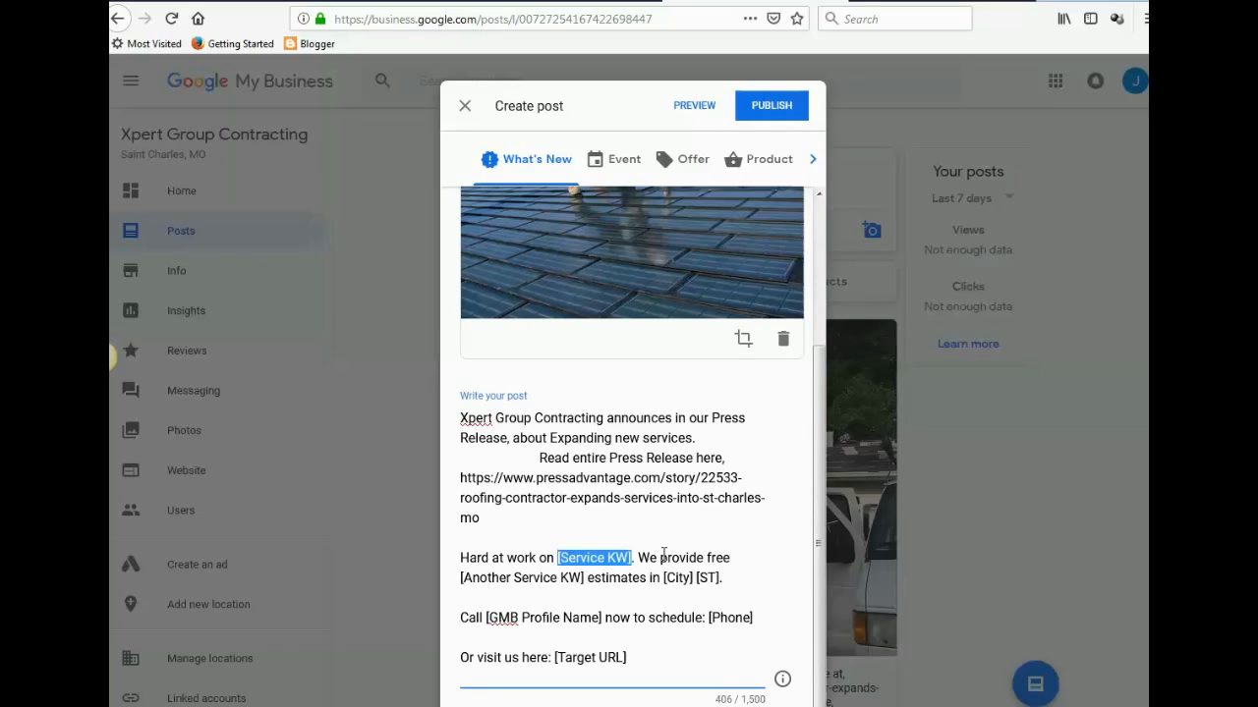
pyautogui.scroll(3, 664, 556)
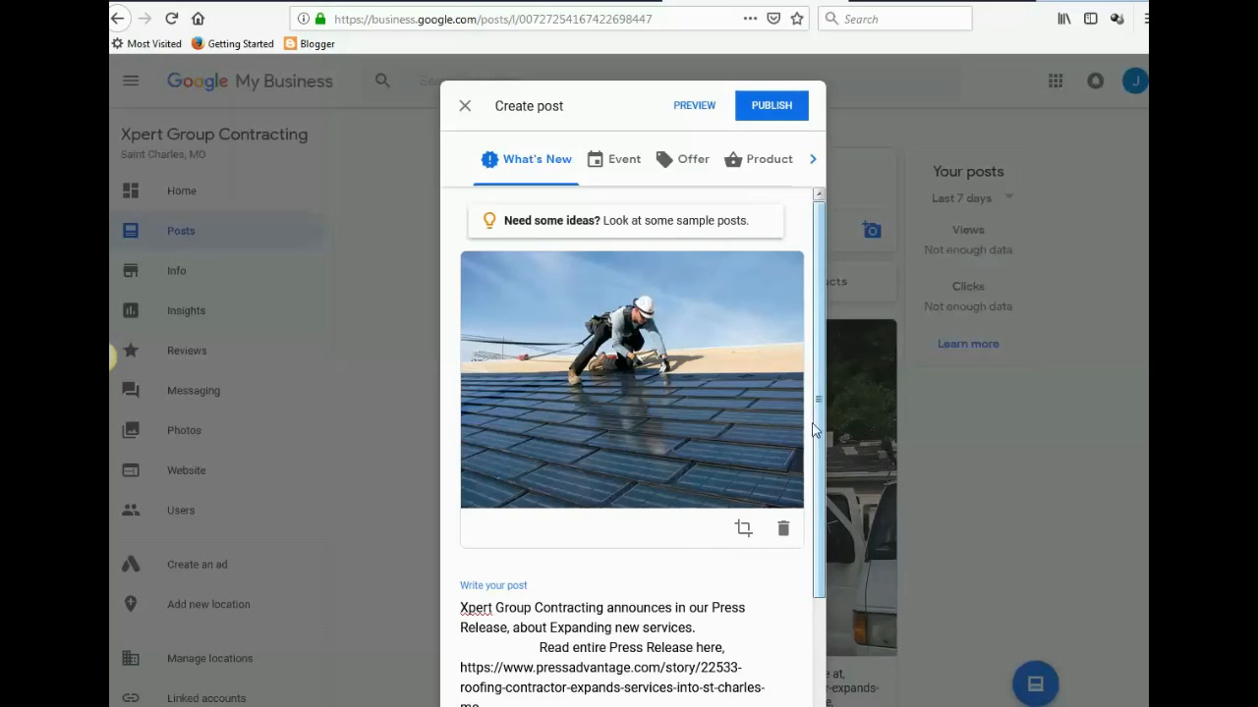
pyautogui.scroll(-3, 817, 568)
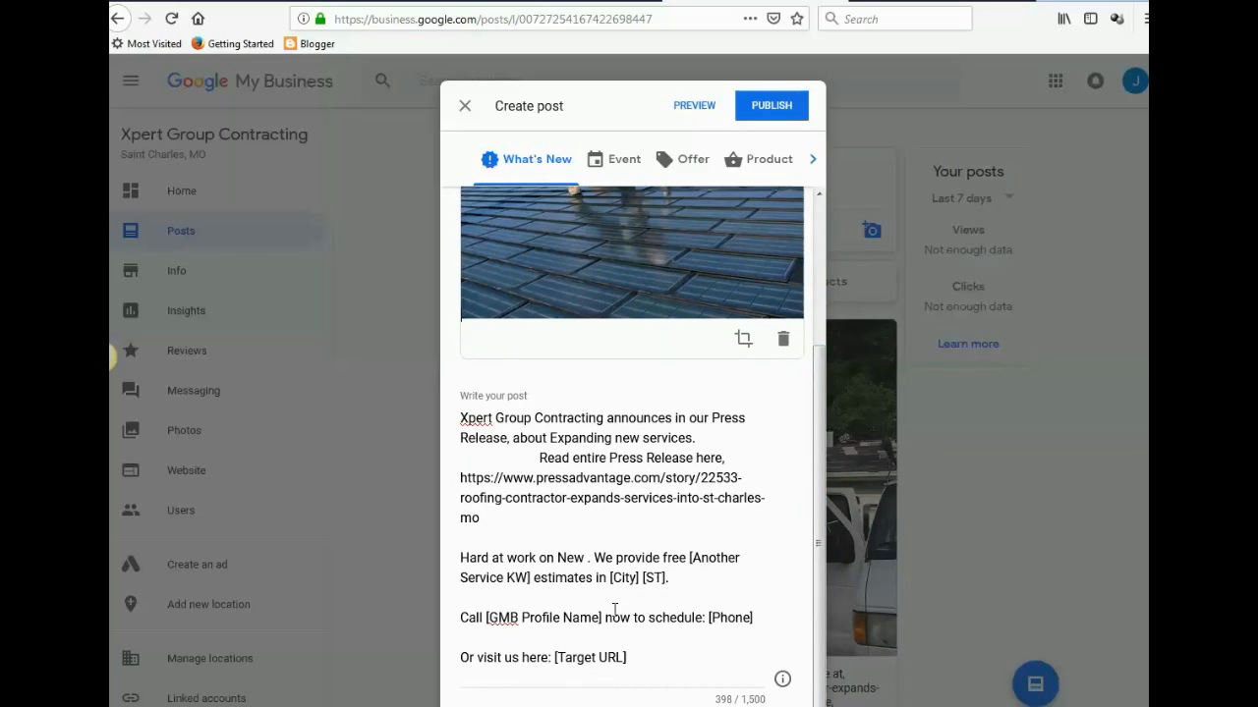
pyautogui.click(585, 558)
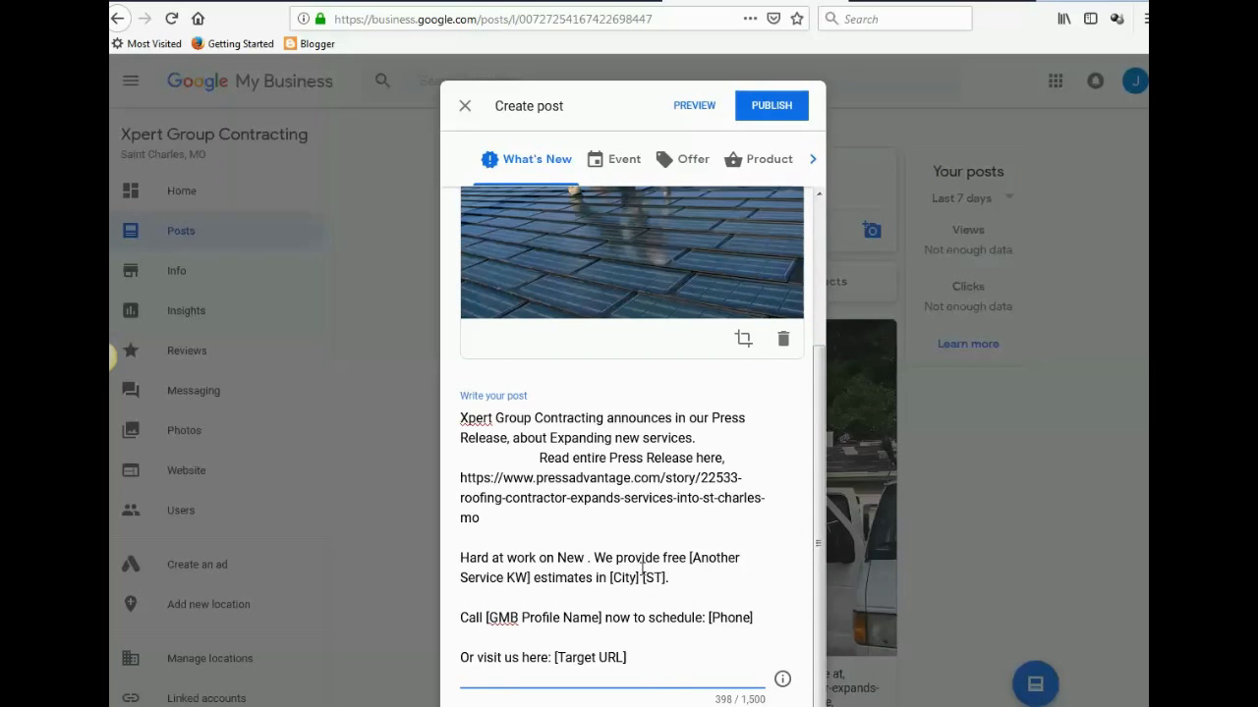
pyautogui.scroll(3, 641, 570)
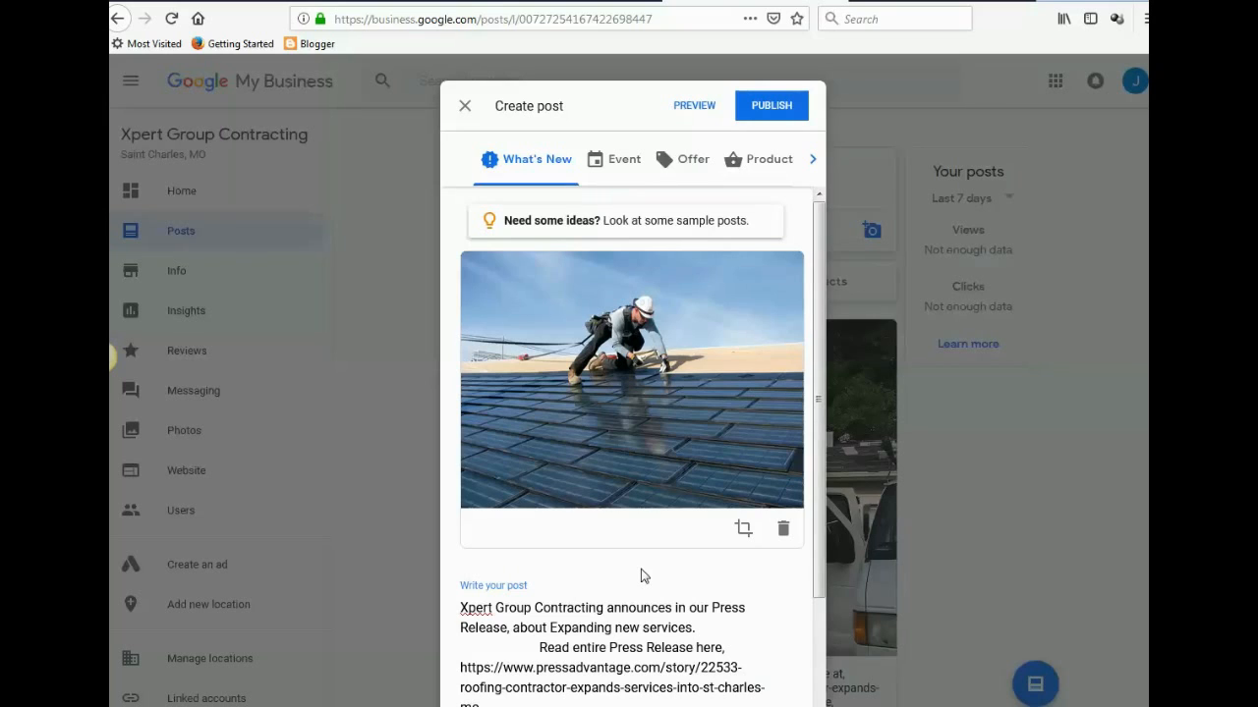
pyautogui.moveTo(823, 435); pyautogui.dragTo(822, 567)
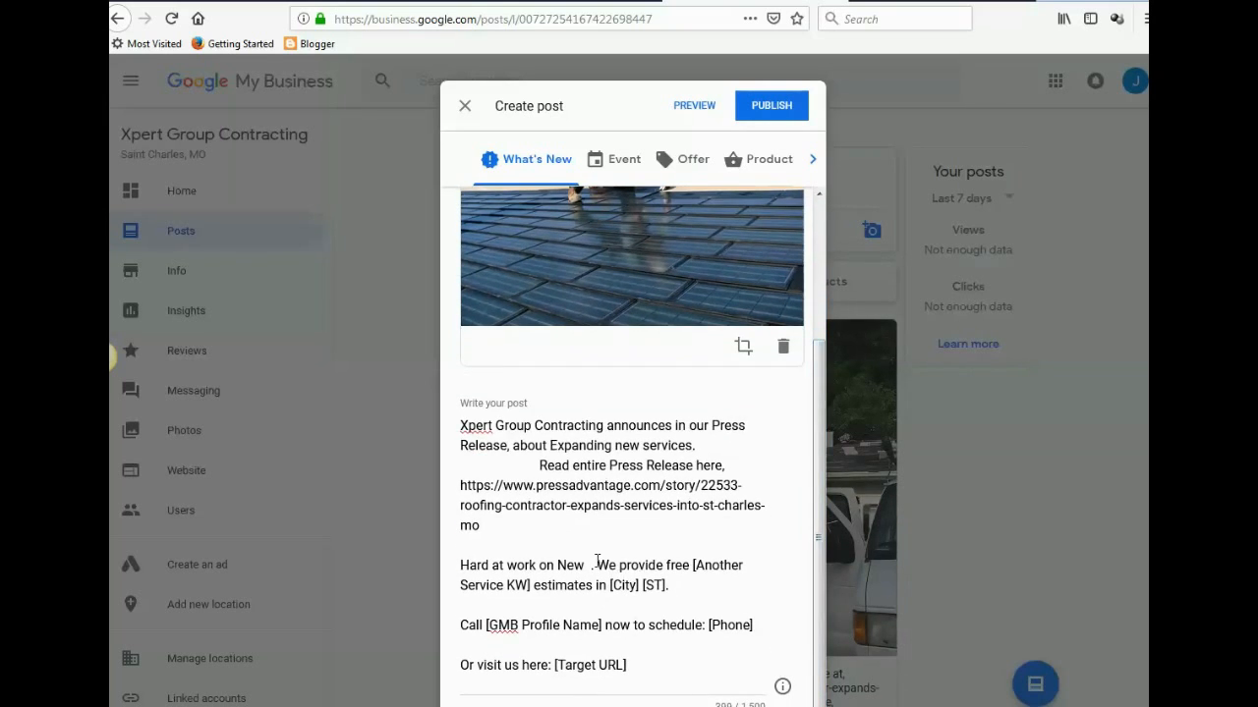
pyautogui.click(589, 566)
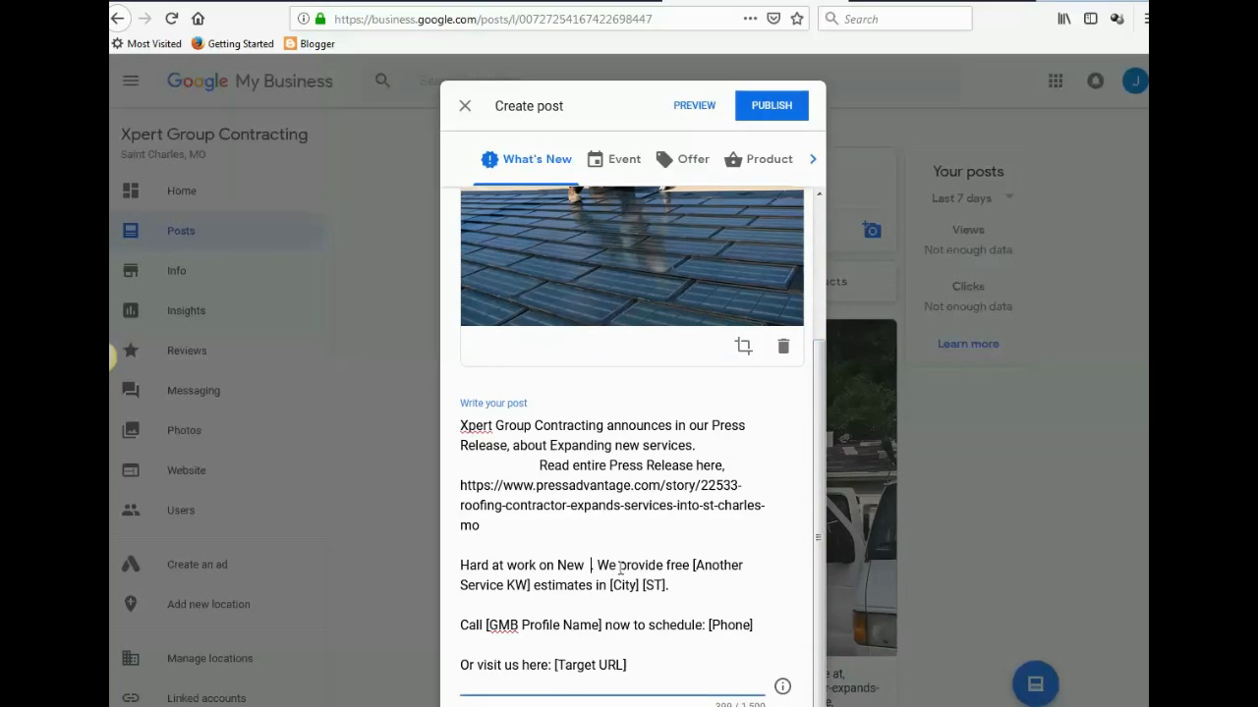
pyautogui.scroll(2, 621, 572)
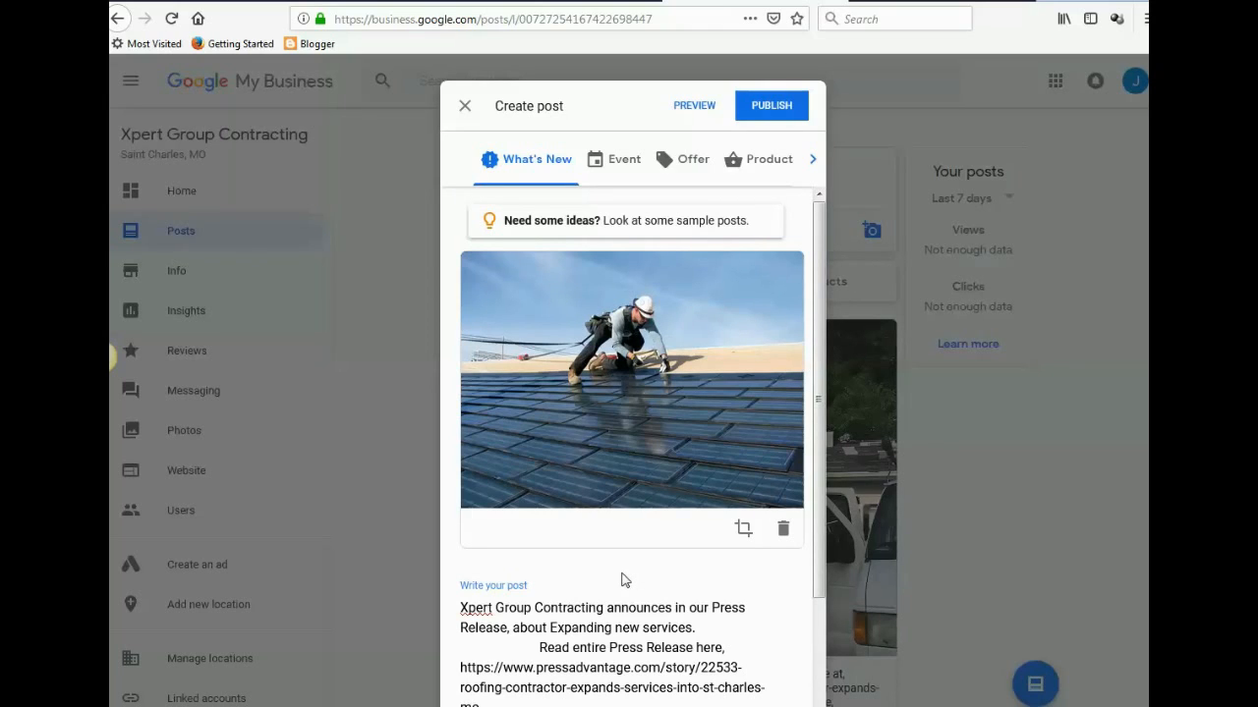
pyautogui.moveTo(822, 506); pyautogui.dragTo(828, 615)
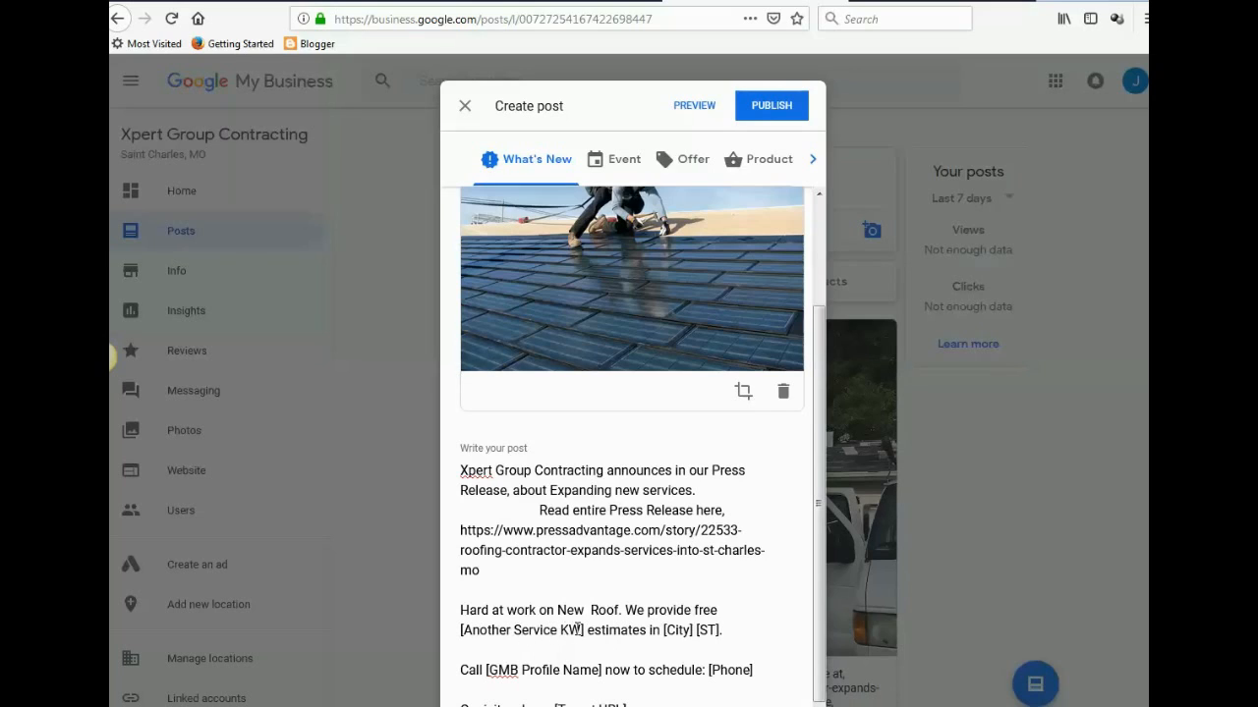
# Step: Replace the [Another Service KW] placeholder in the free estimates sentence with "Roofing service"
pyautogui.moveTo(585, 631); pyautogui.dragTo(461, 631)
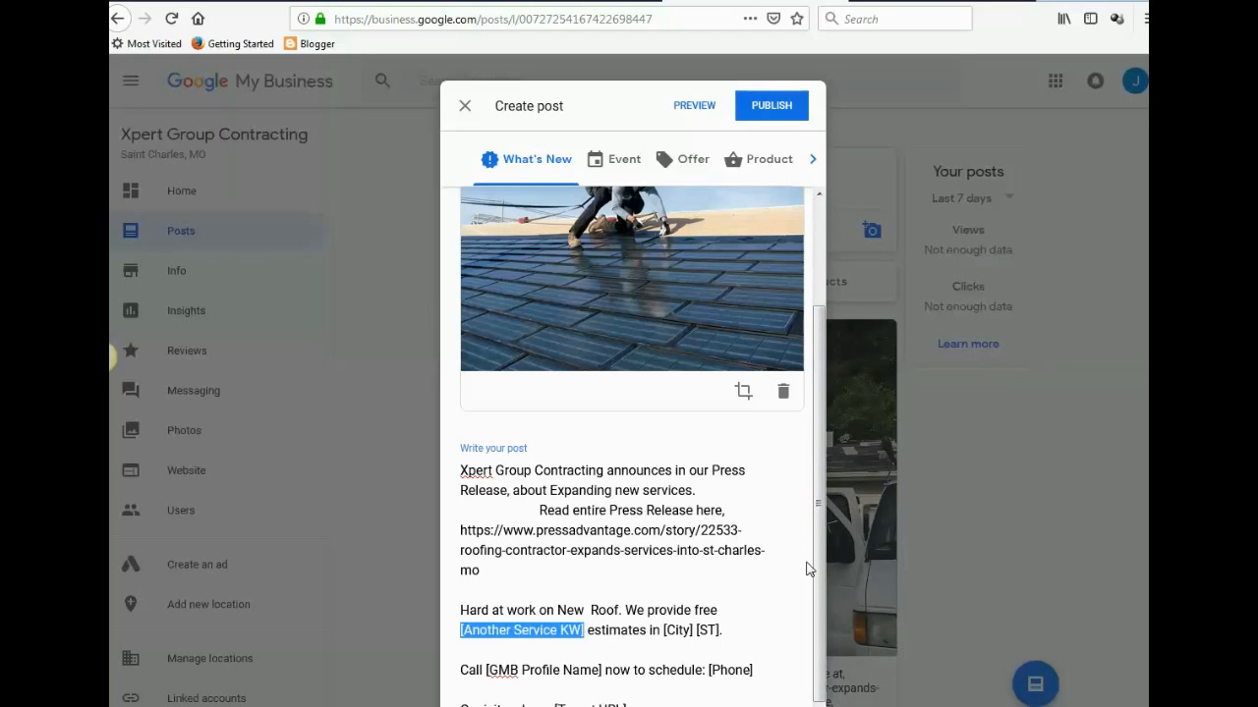
pyautogui.scroll(3, 806, 569)
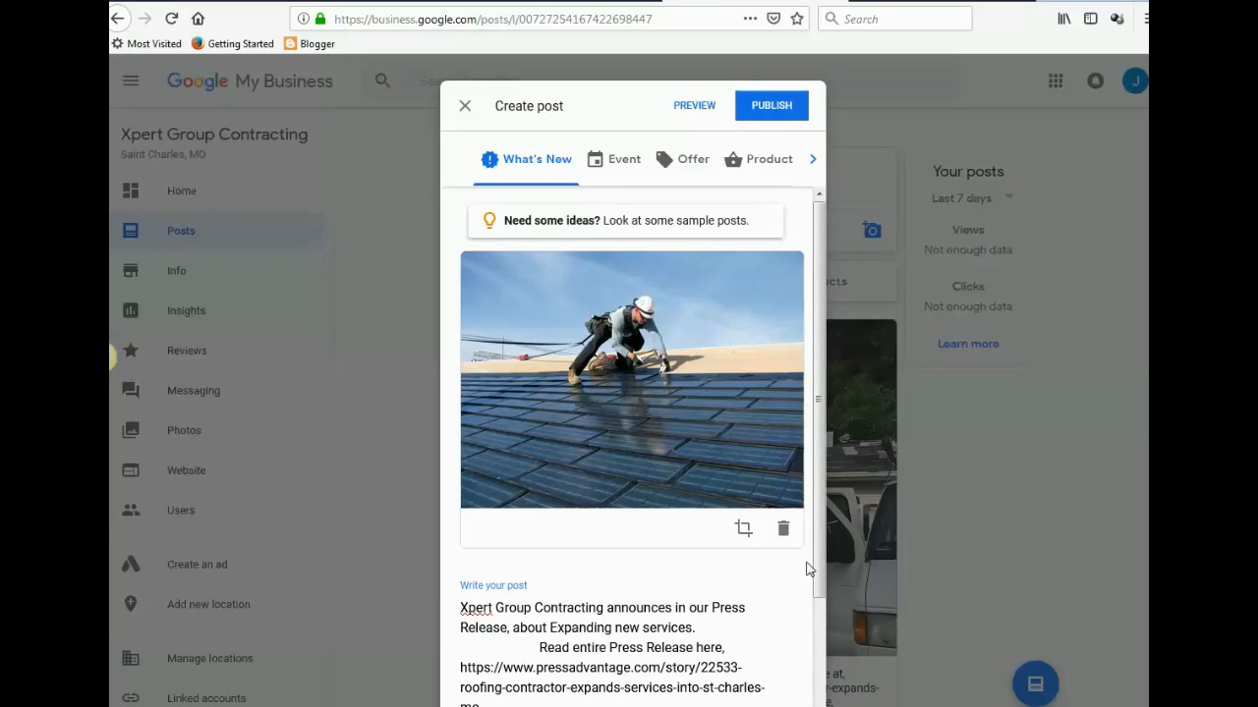
pyautogui.scroll(-1, 805, 569)
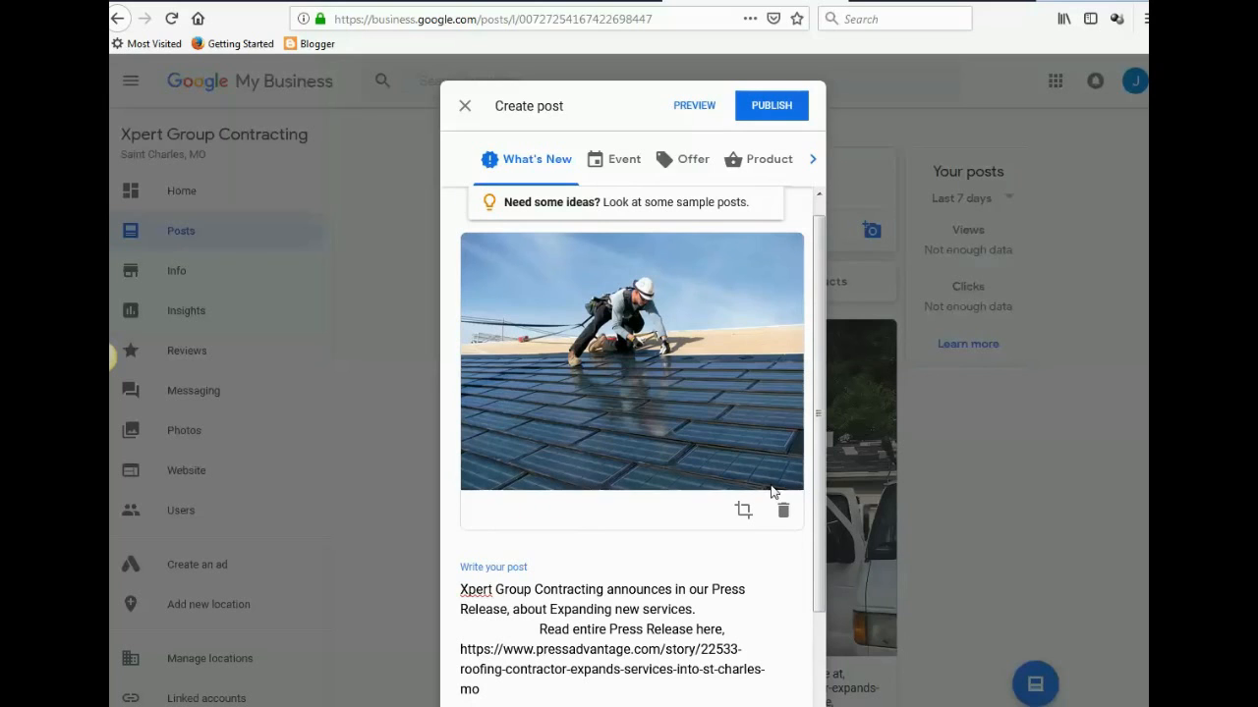
pyautogui.moveTo(819, 501); pyautogui.dragTo(820, 646)
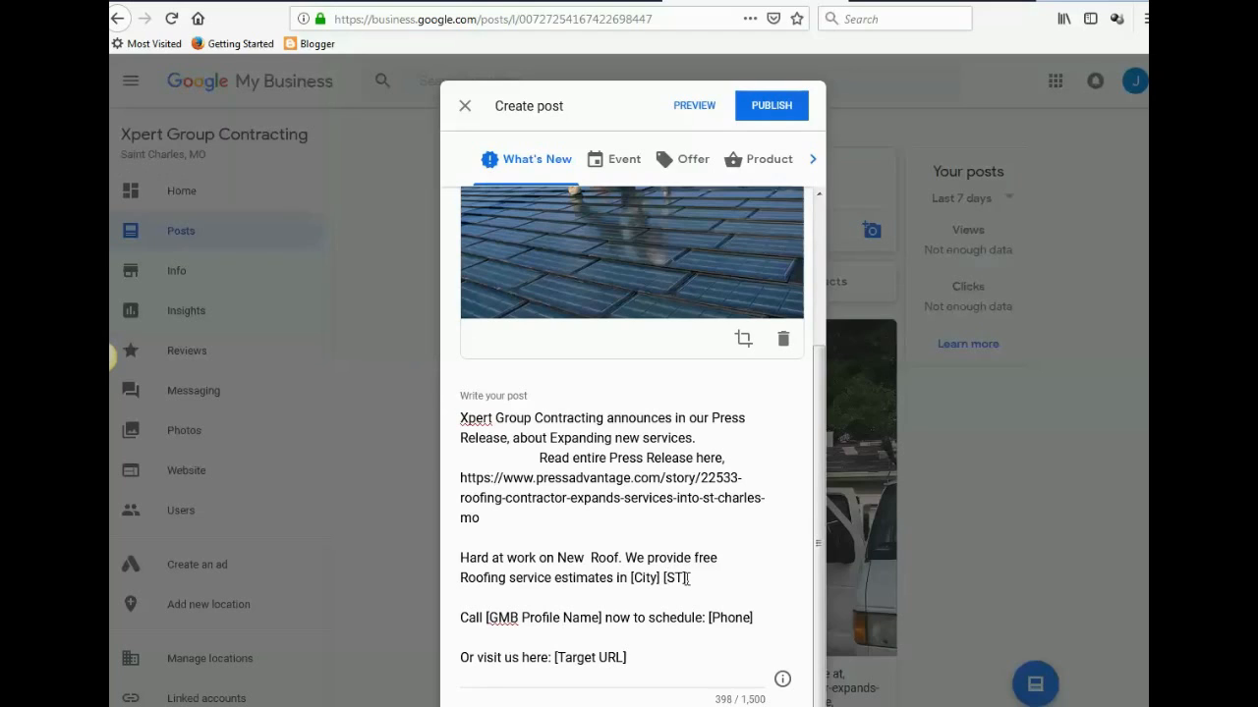
# Step: Replace the [City] [ST] placeholders at the end of the estimates sentence with "St.Charles MO"
pyautogui.moveTo(687, 577); pyautogui.dragTo(630, 578)
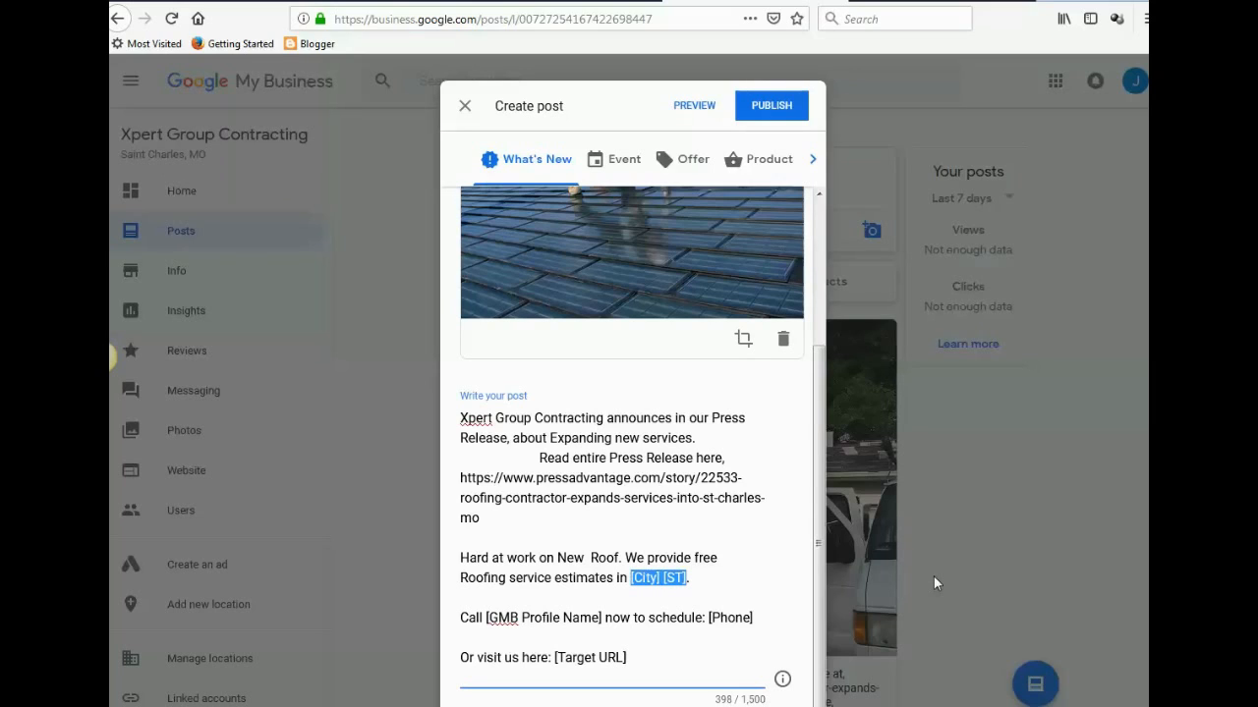
pyautogui.scroll(3, 933, 576)
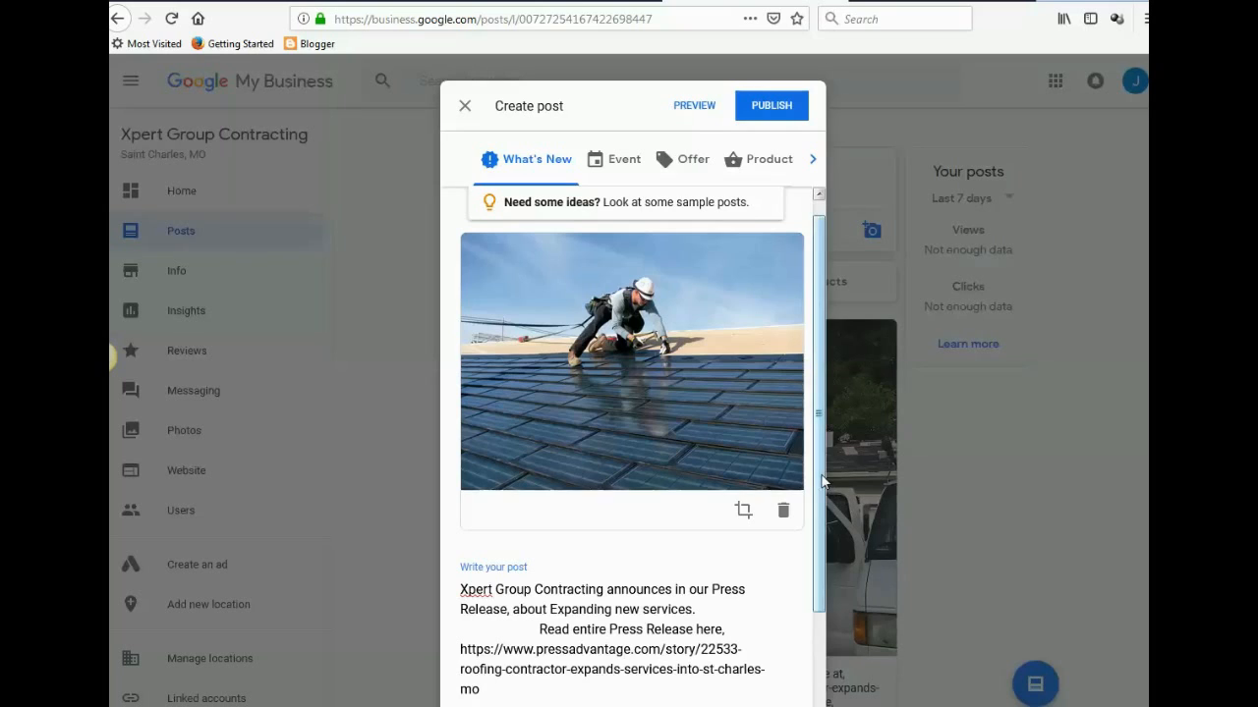
pyautogui.scroll(-4, 824, 511)
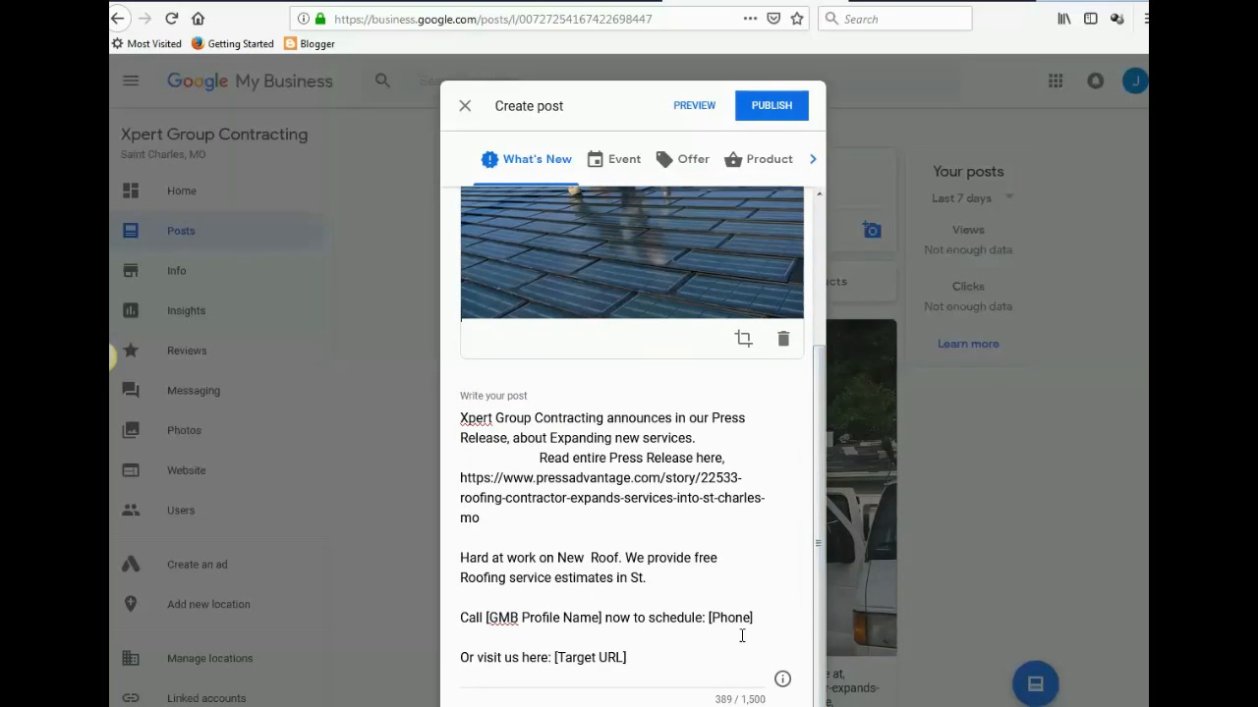
pyautogui.click(647, 579)
pyautogui.click(647, 579)
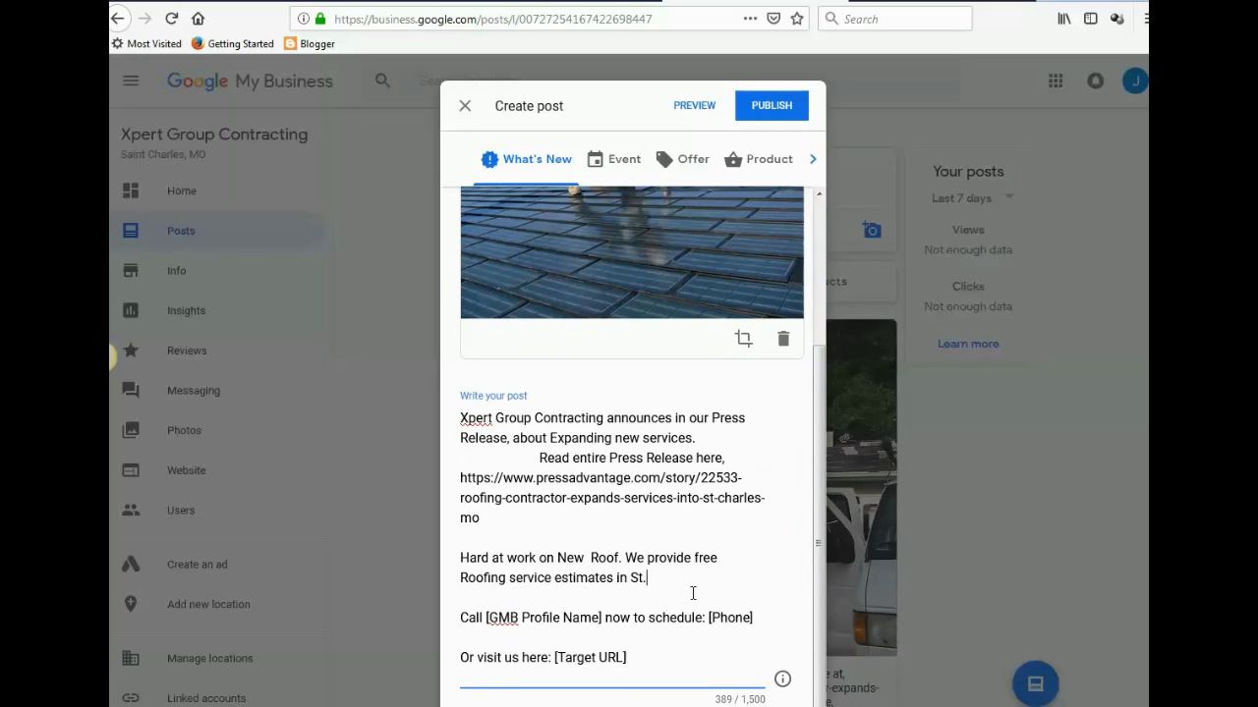
pyautogui.scroll(4, 693, 593)
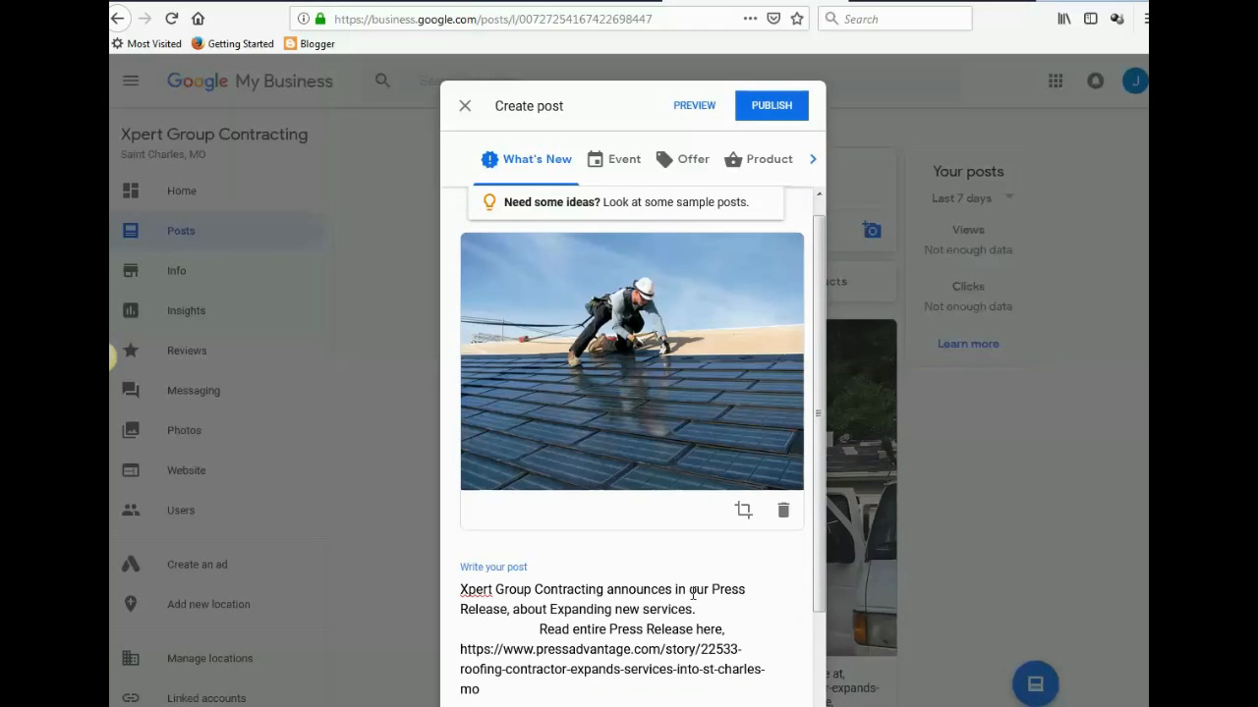
pyautogui.moveTo(822, 557); pyautogui.dragTo(800, 668)
pyautogui.click(711, 588)
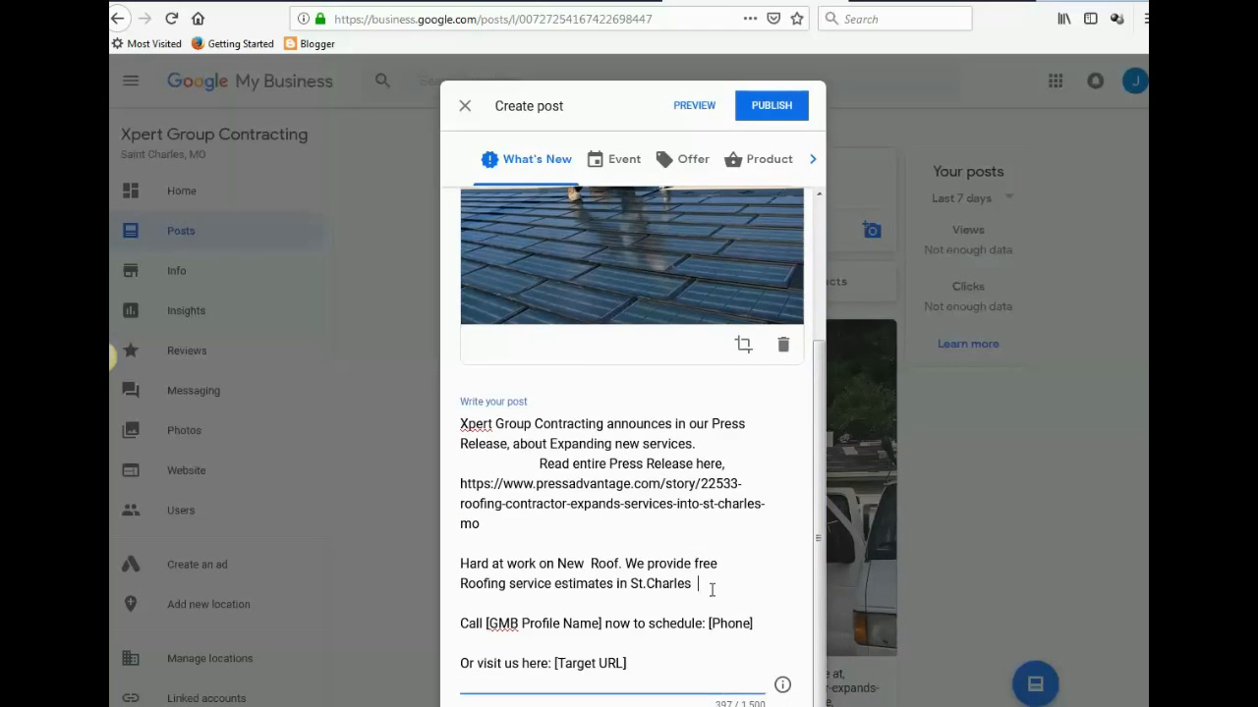
pyautogui.scroll(3, 711, 589)
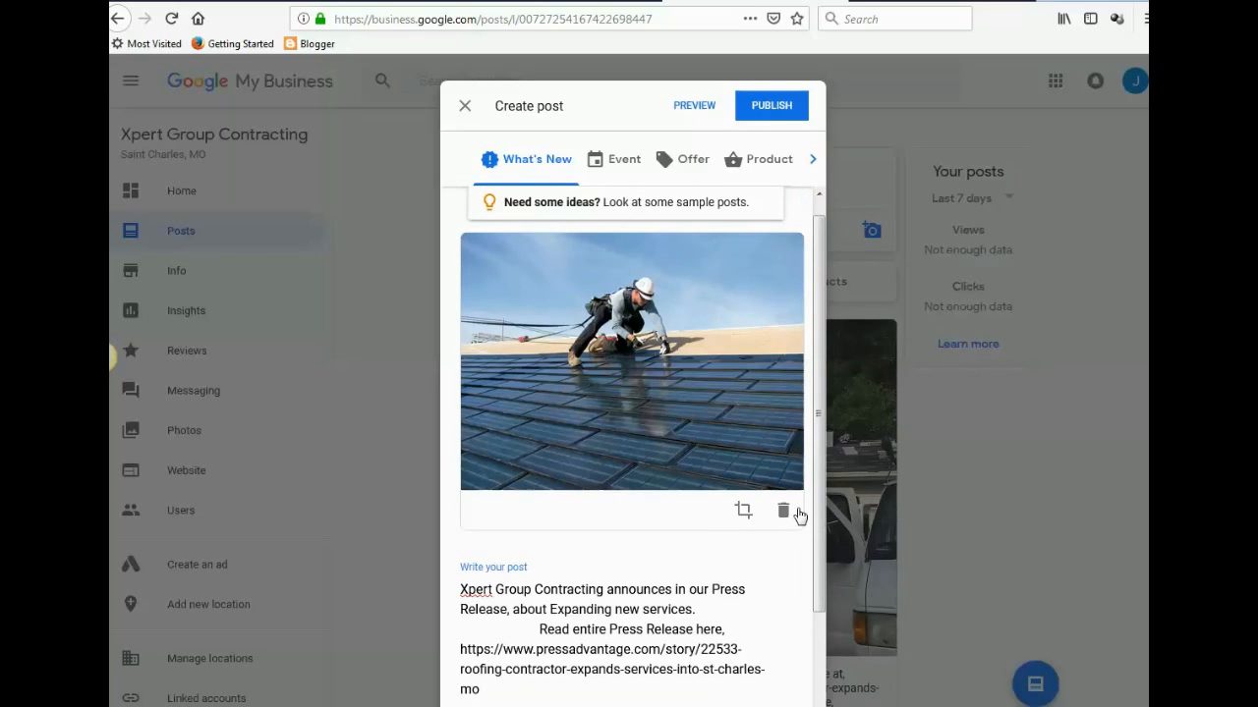
pyautogui.moveTo(817, 513); pyautogui.dragTo(817, 649)
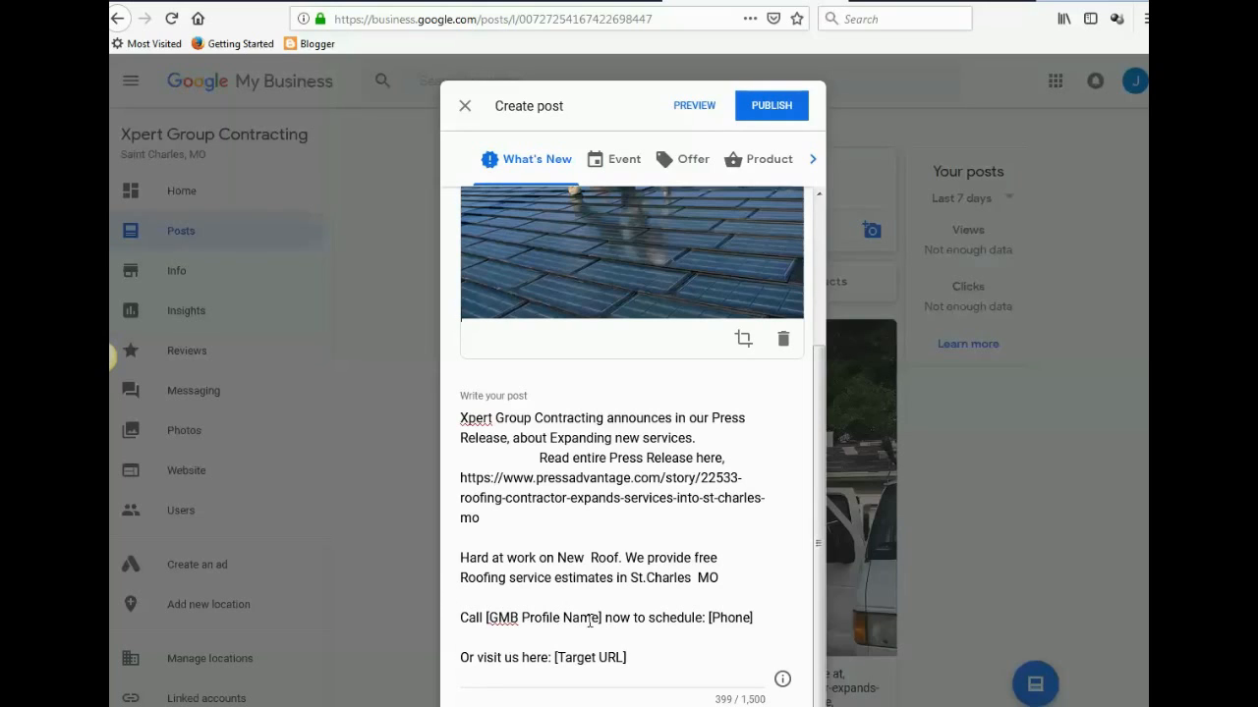
# Step: Replace the [GMB Profile Name] placeholder in the call-to-schedule line with "Xpert Roof Contracting"
pyautogui.moveTo(602, 617); pyautogui.dragTo(486, 619)
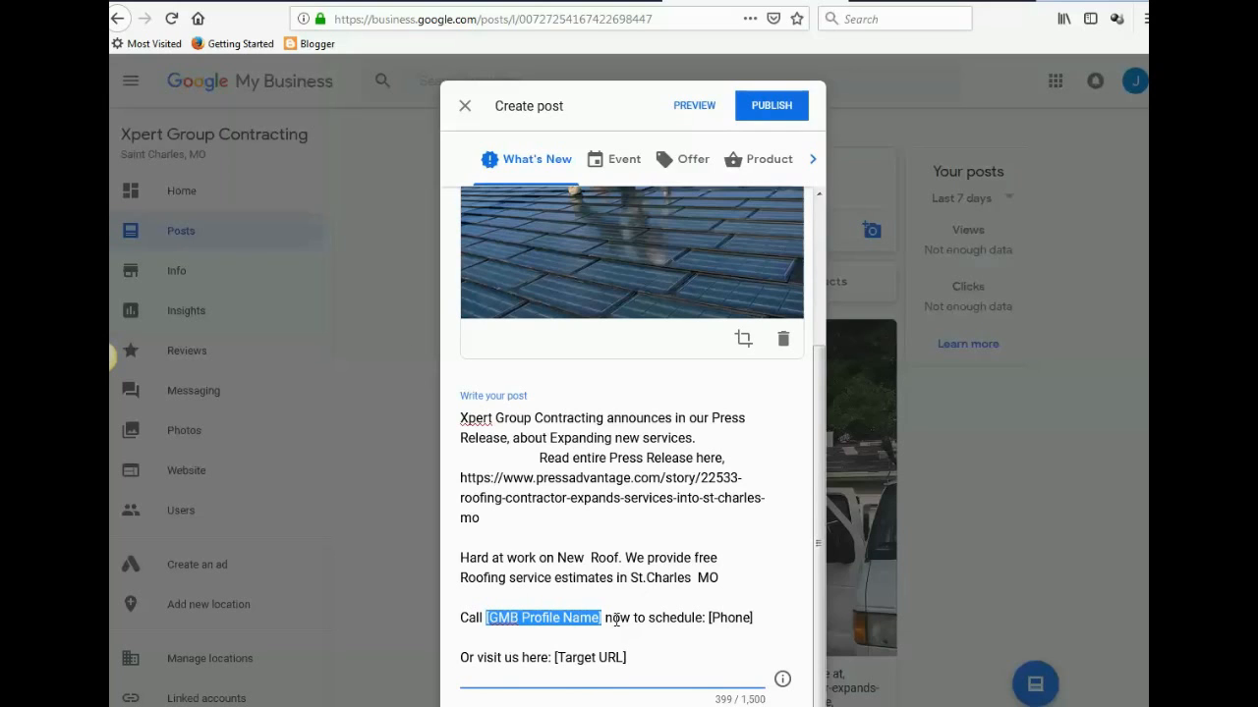
pyautogui.scroll(3, 616, 619)
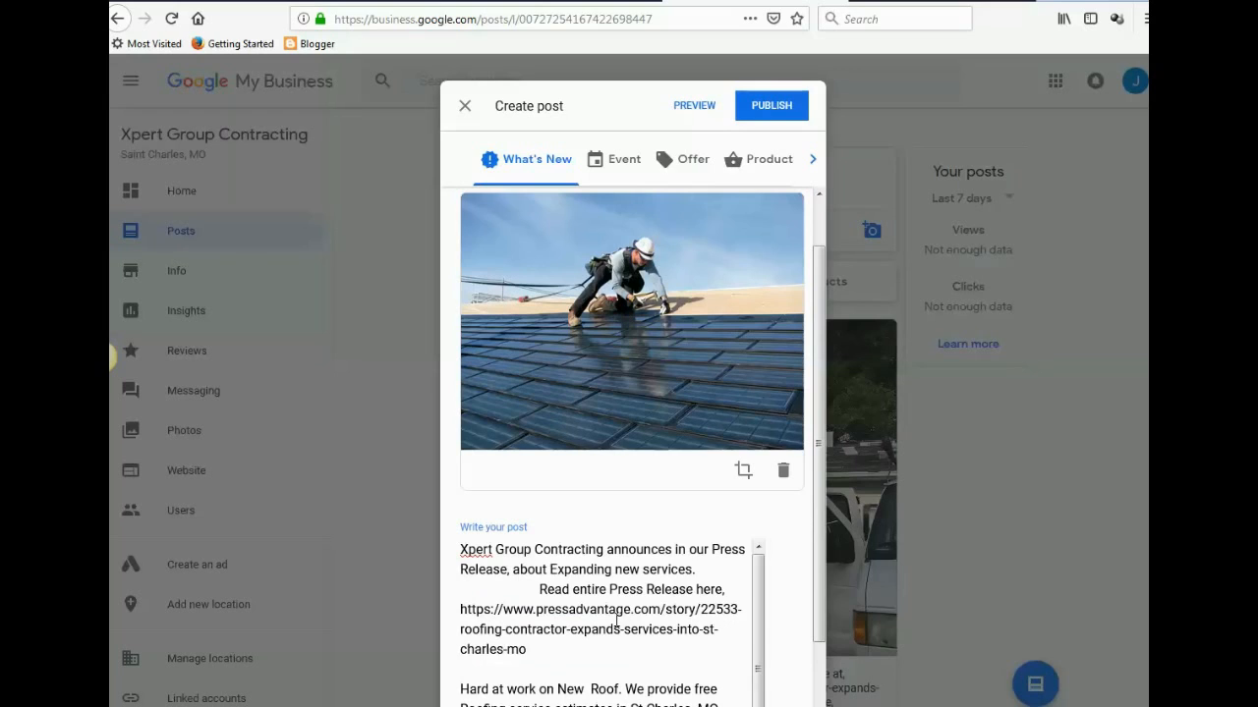
pyautogui.scroll(-3, 825, 550)
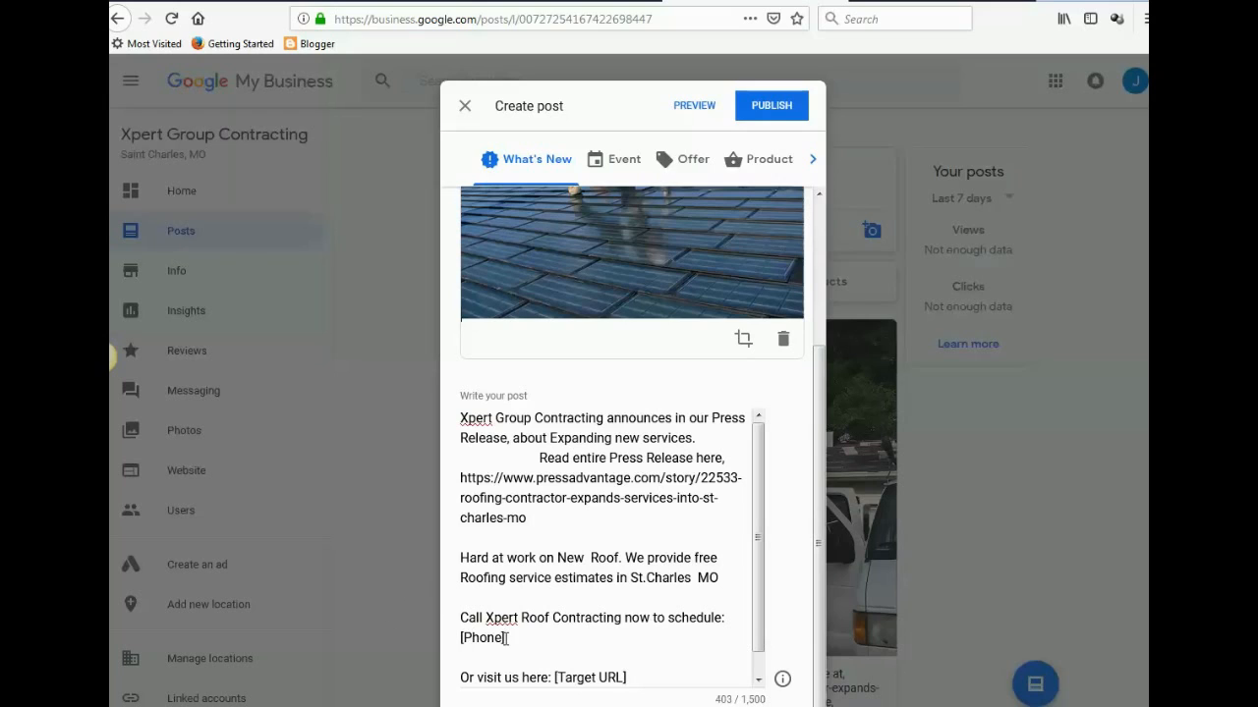
# Step: Replace the [Phone] placeholder after "now to schedule:" with the copied business phone number
pyautogui.moveTo(504, 638); pyautogui.dragTo(460, 638)
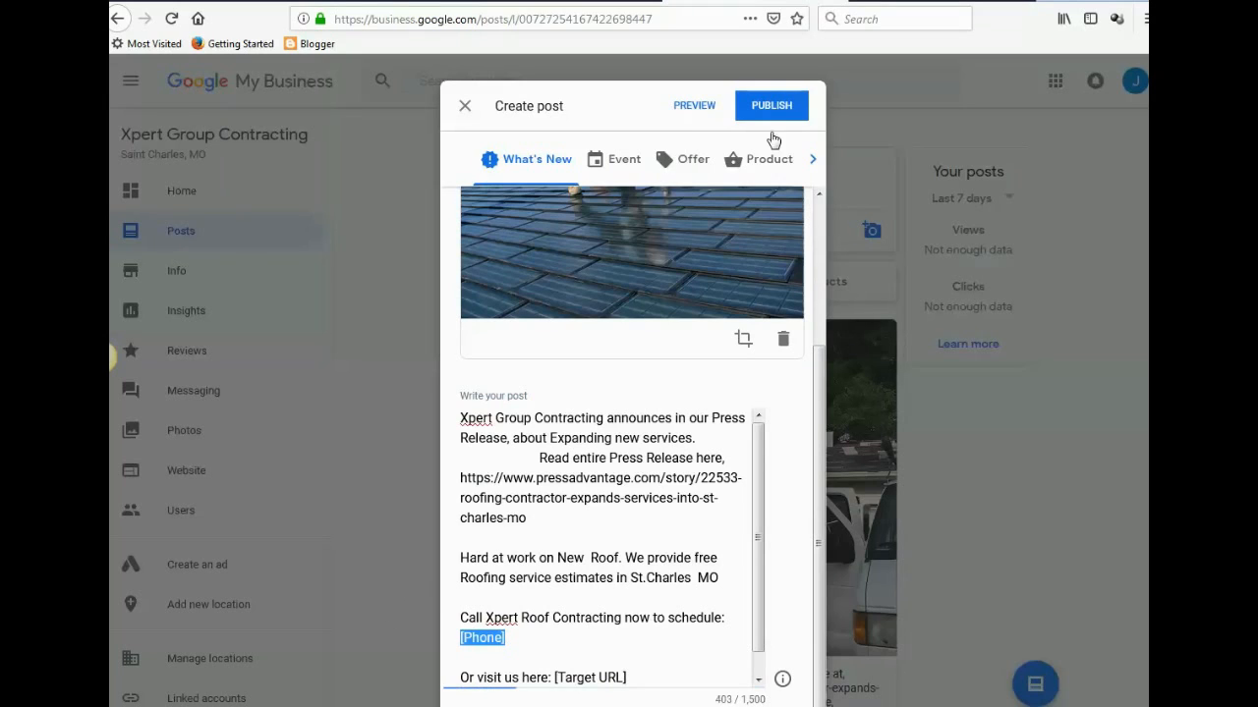
pyautogui.rightClick(481, 639)
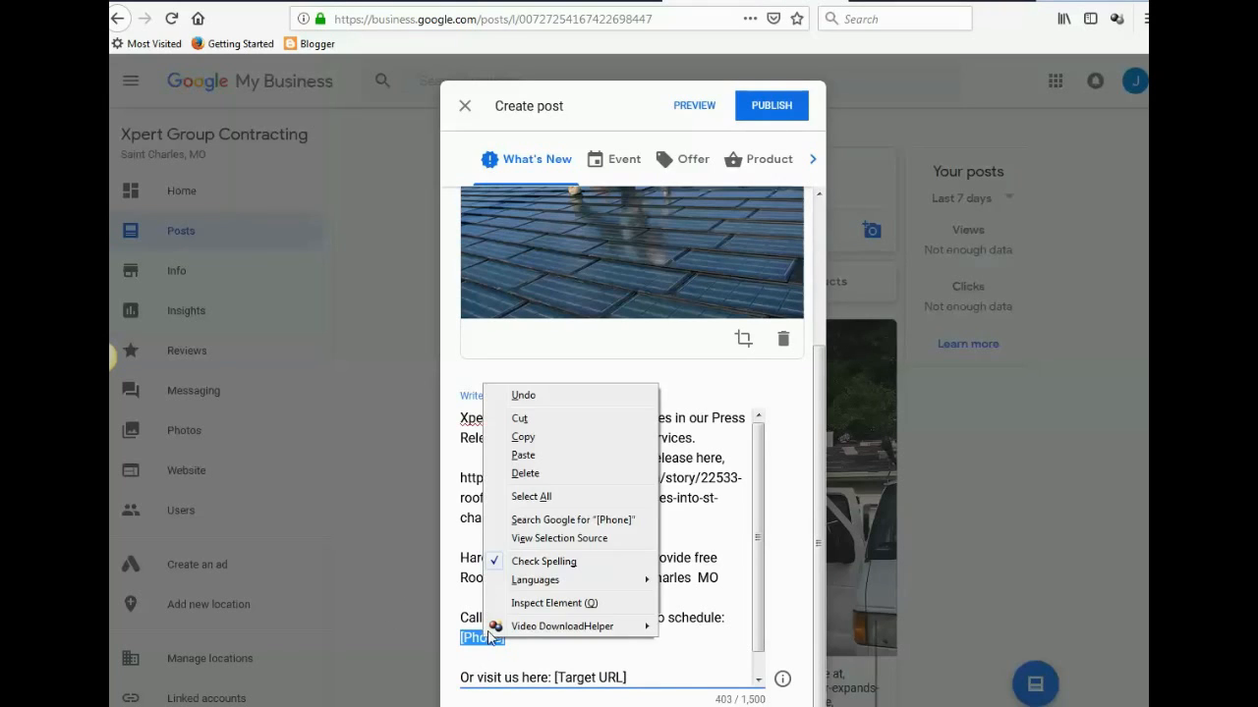
pyautogui.click(526, 462)
pyautogui.moveTo(820, 462); pyautogui.dragTo(814, 630)
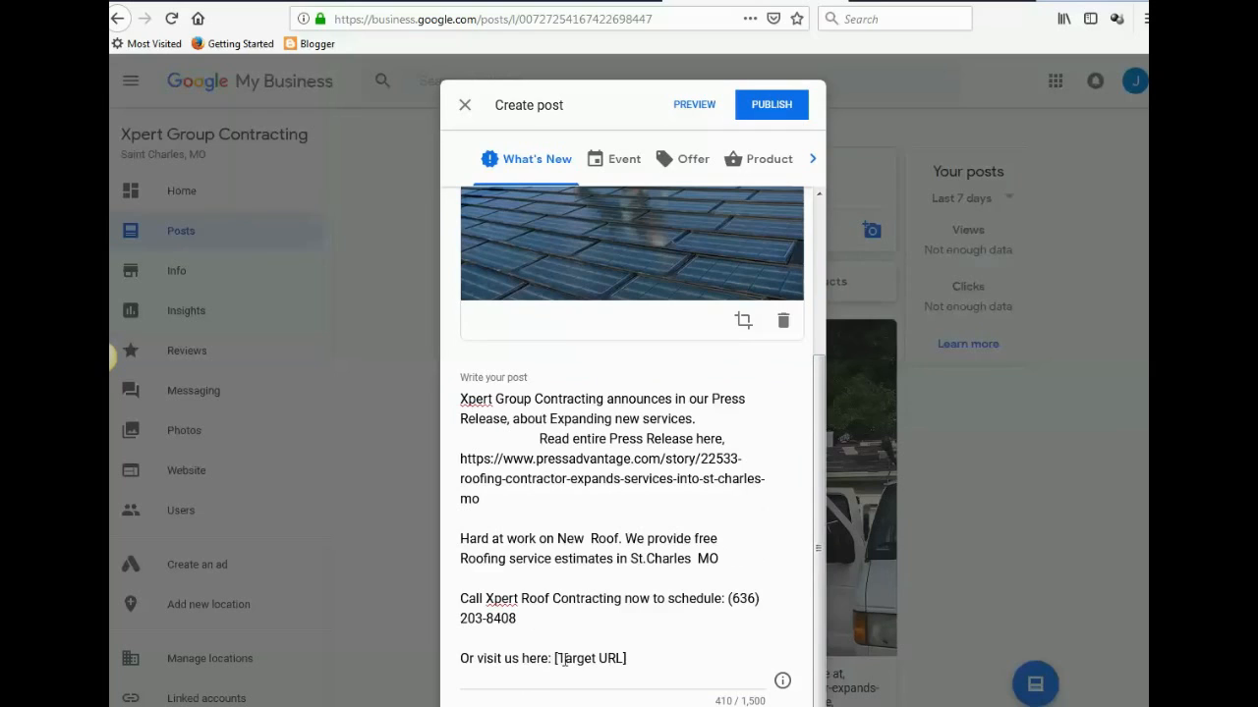
pyautogui.moveTo(553, 658); pyautogui.dragTo(630, 658)
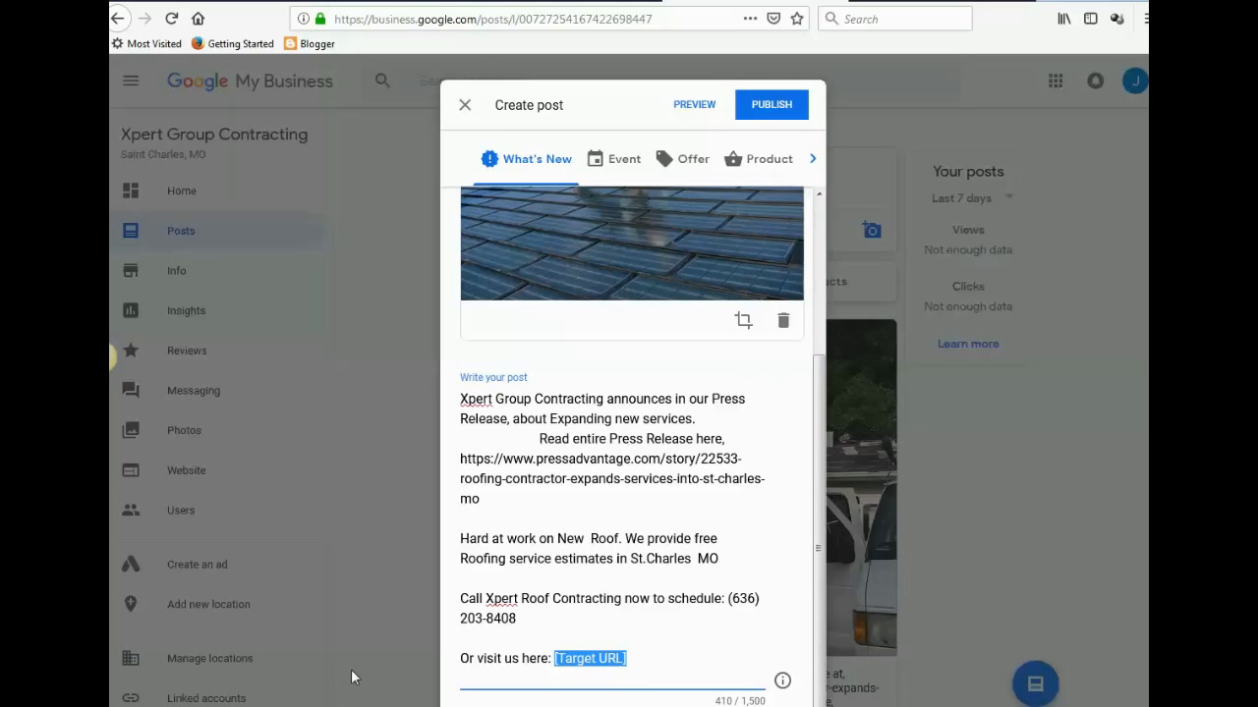
pyautogui.rightClick(585, 659)
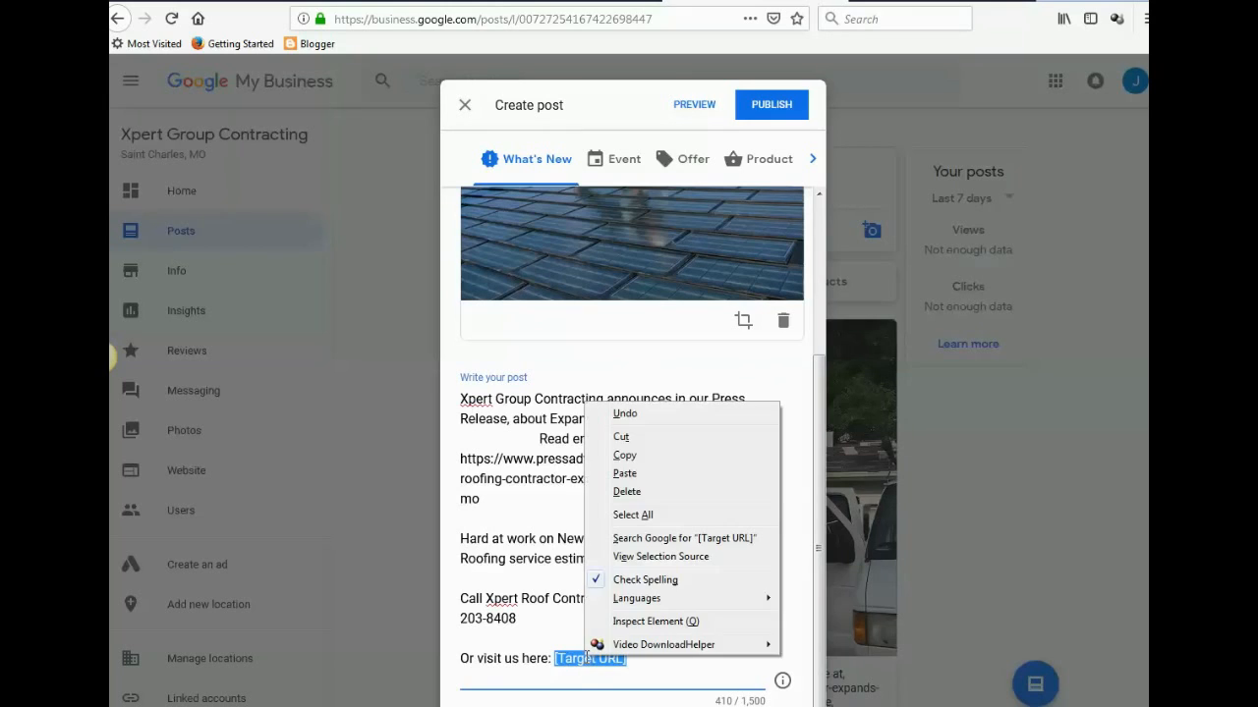
pyautogui.click(626, 474)
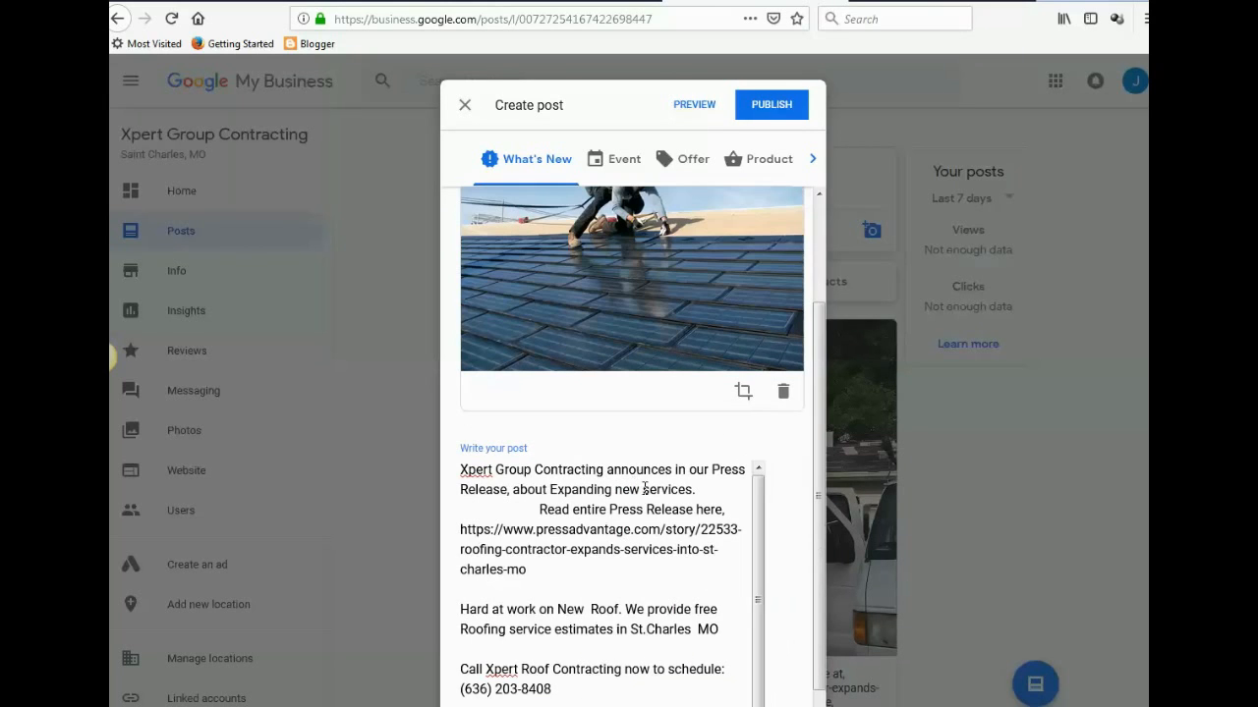
pyautogui.scroll(-2, 822, 390)
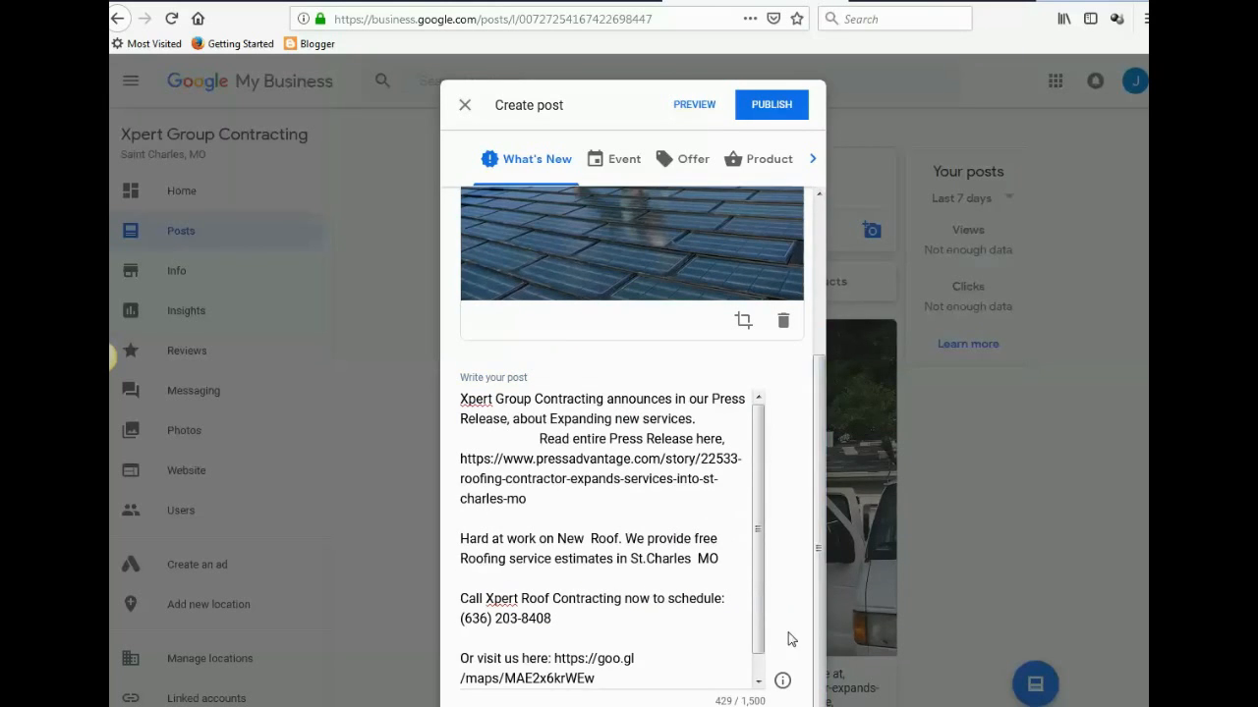
pyautogui.moveTo(756, 625); pyautogui.dragTo(761, 688)
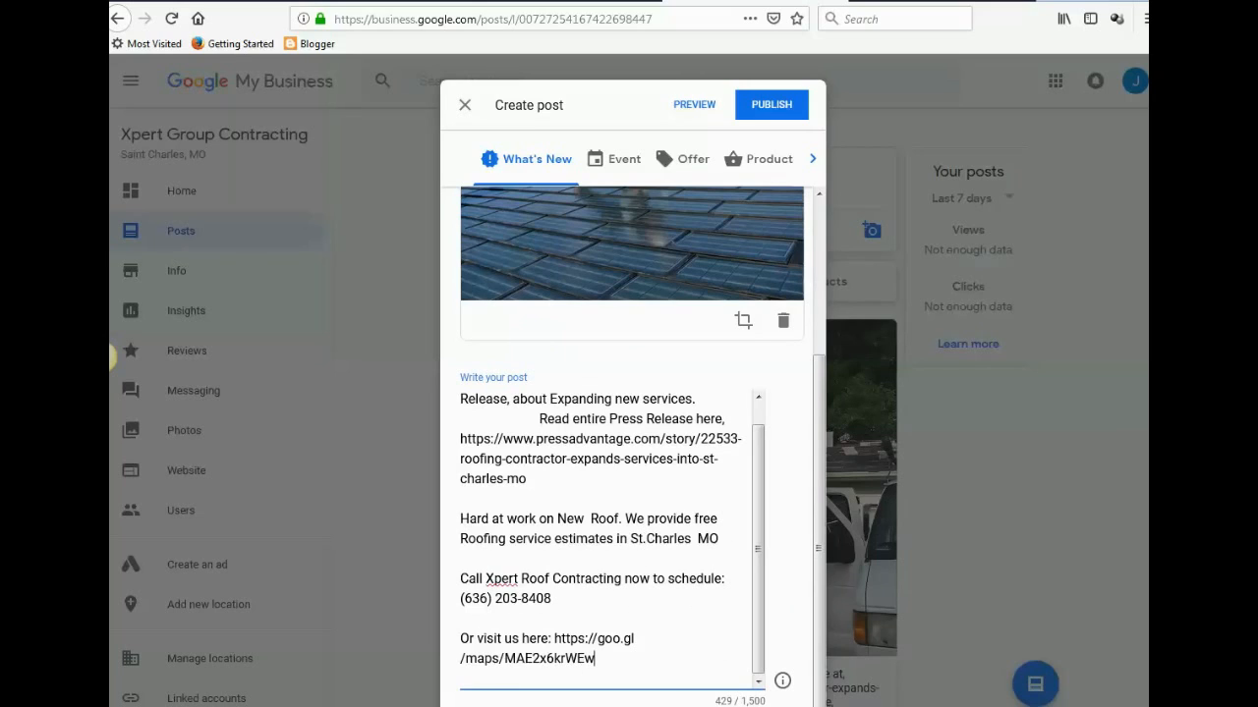
# Step: Check the "add a button" instruction in the Word guide, and add a "Learn more" button to the Google My Business post
pyautogui.hotkey('alt', 'Tab')
pyautogui.scroll(-2, 368, 598)
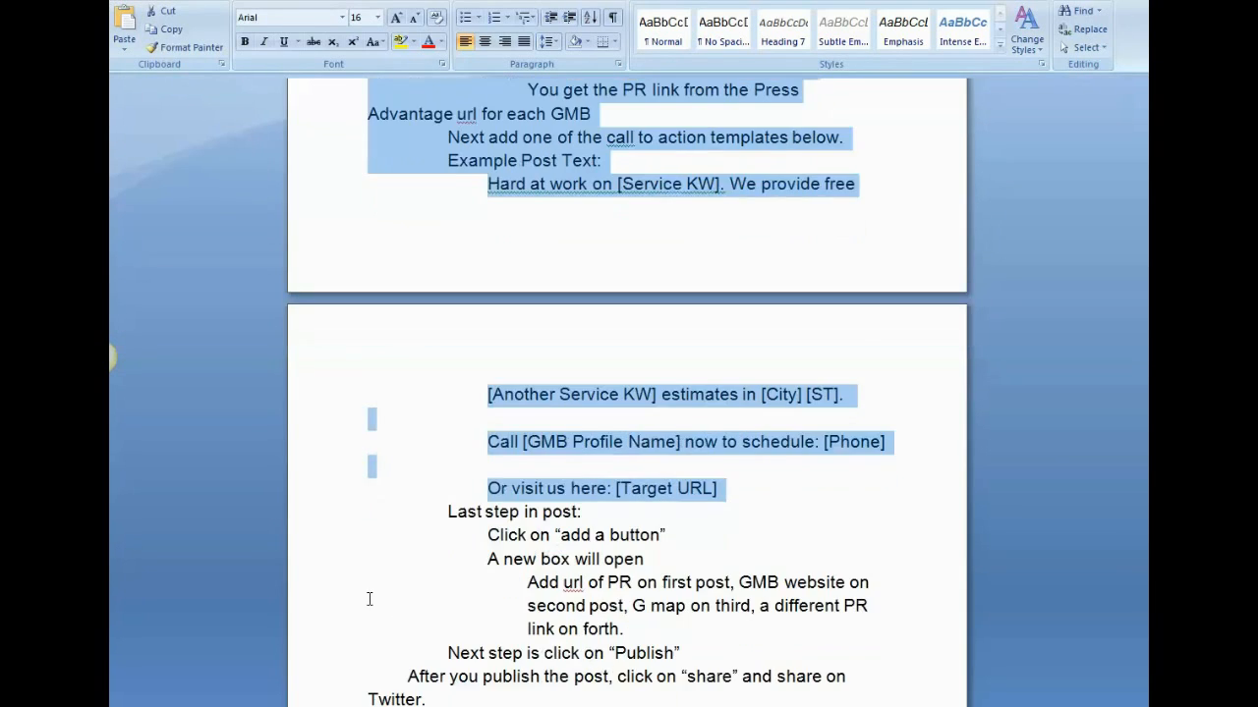
pyautogui.scroll(-3, 348, 581)
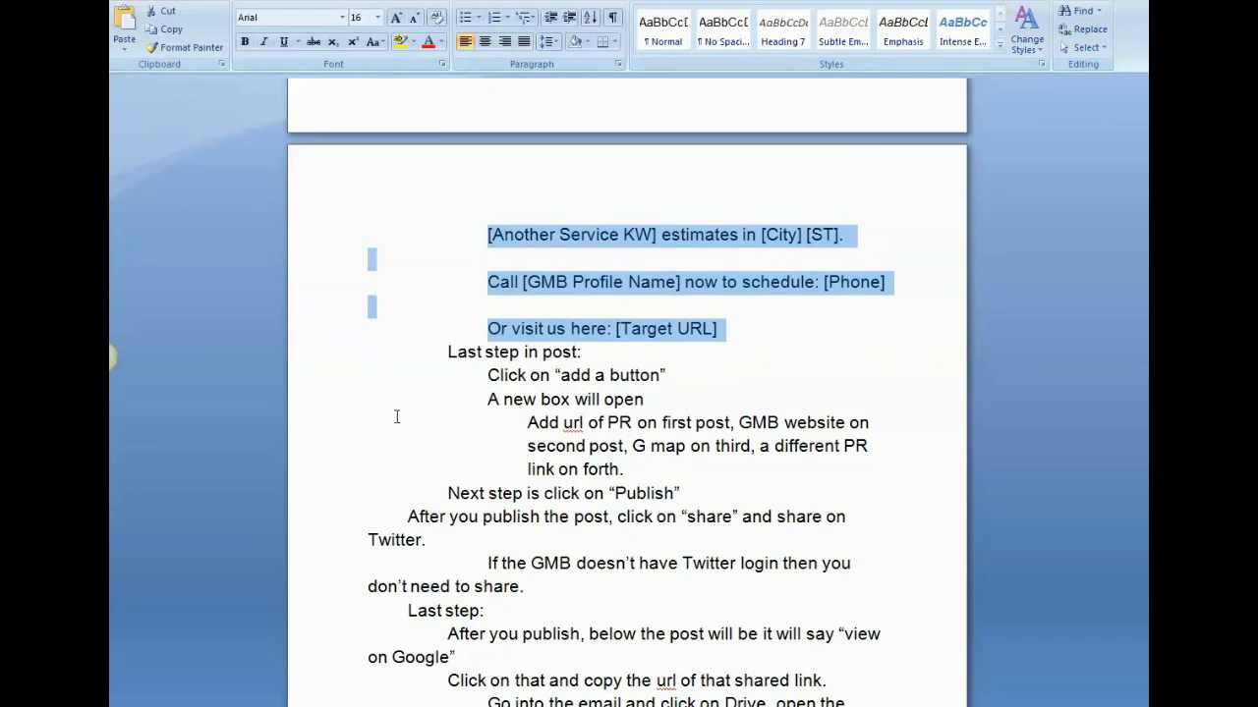
pyautogui.click(489, 375)
pyautogui.moveTo(491, 375); pyautogui.dragTo(656, 375)
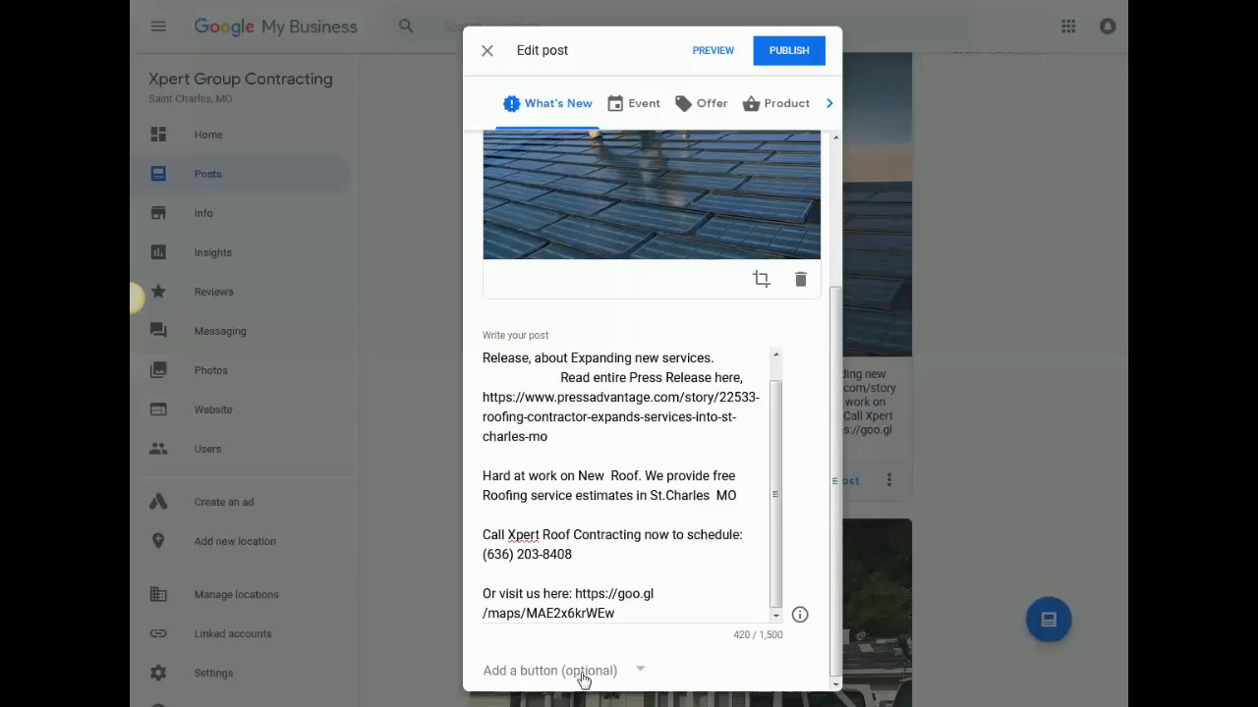
pyautogui.click(634, 676)
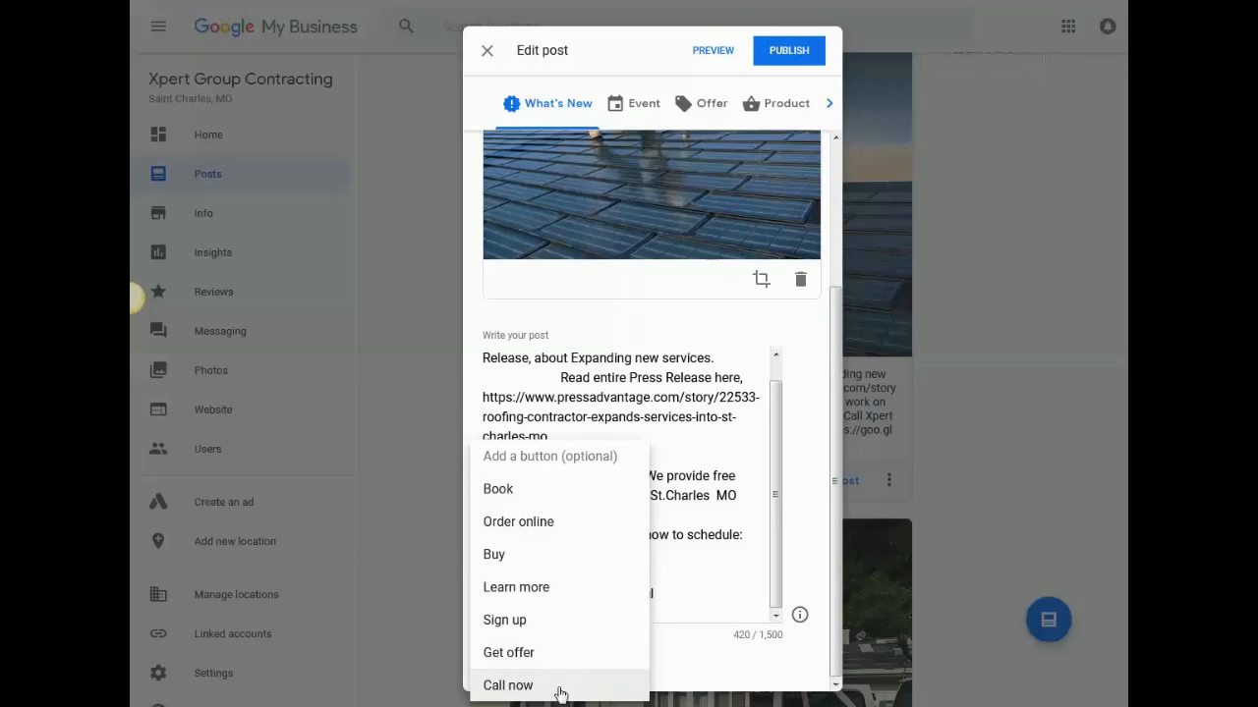
pyautogui.click(550, 589)
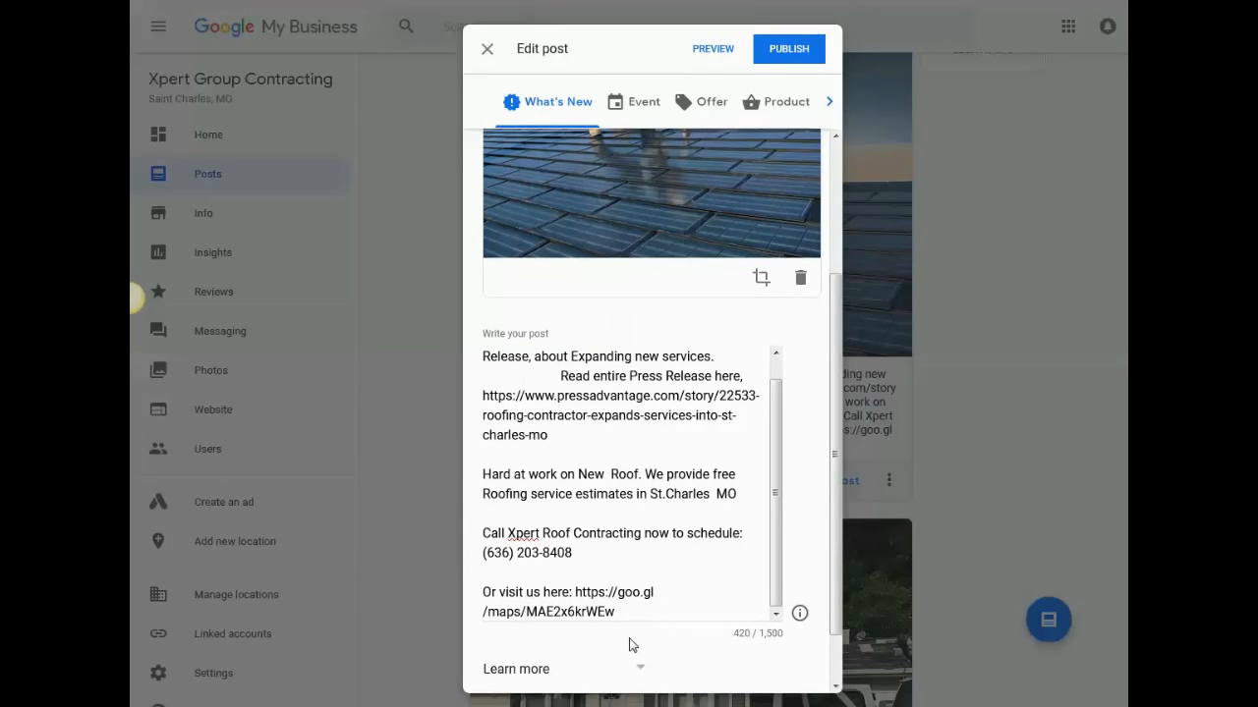
pyautogui.scroll(-1, 807, 604)
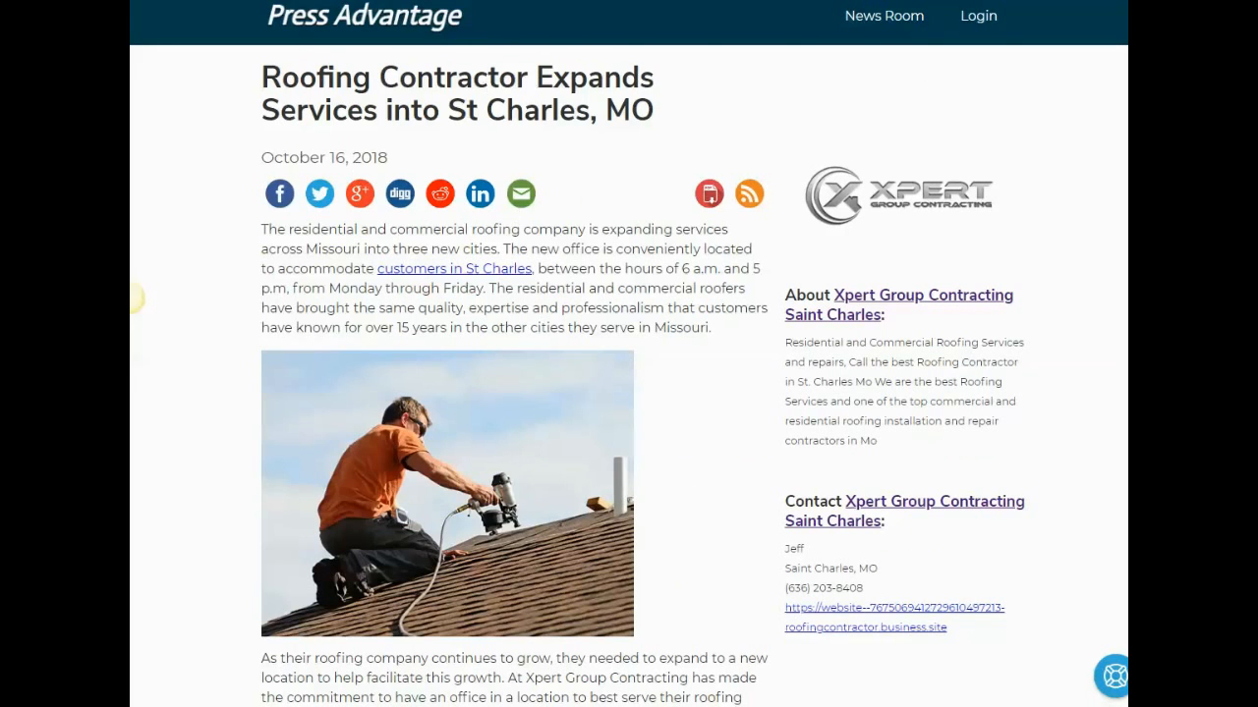
# Step: Copy the Press Advantage story's URL "Roofing Contractor Expands Services into St Charles, MO" and paste it as the Learn more button's link
pyautogui.rightClick(328, 1)
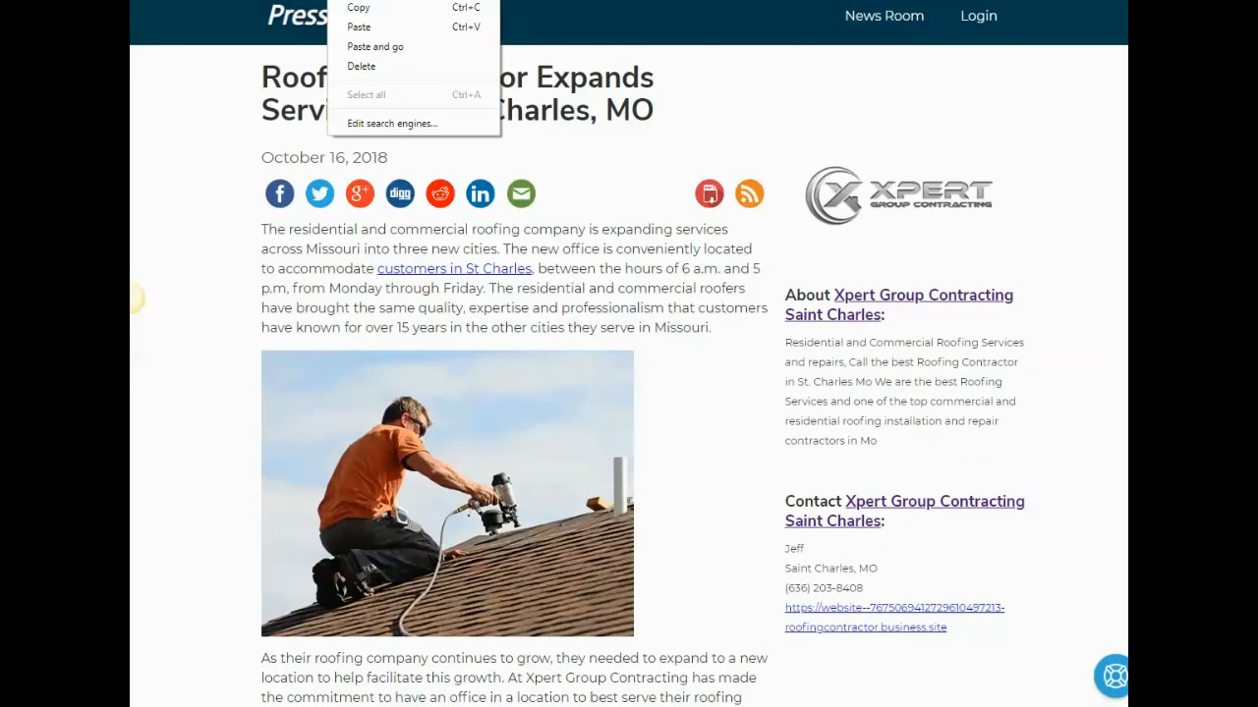
pyautogui.click(359, 9)
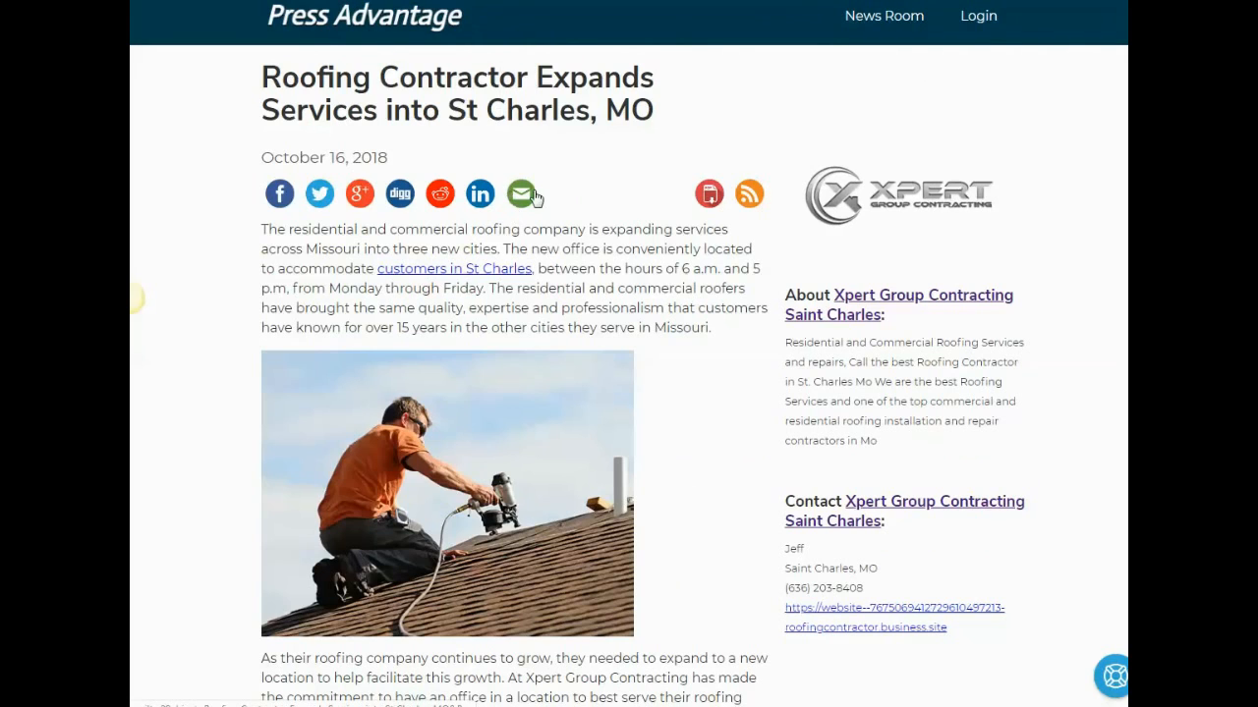
pyautogui.moveTo(531, 705)
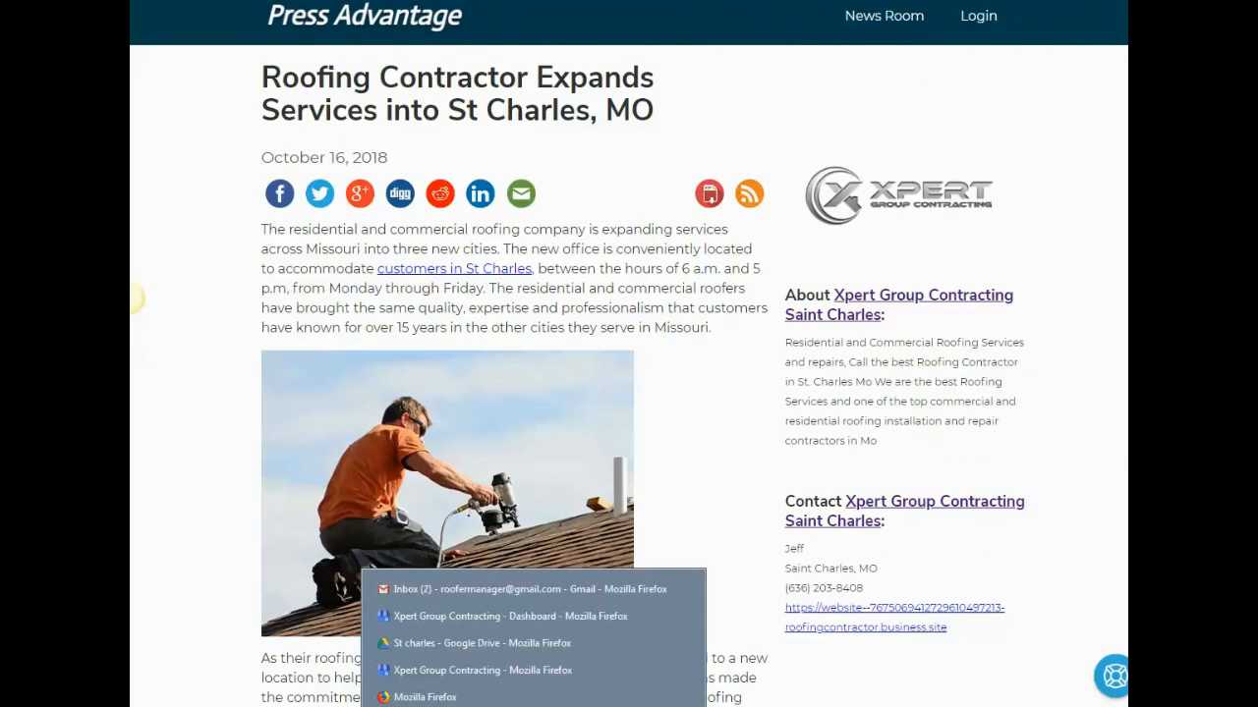
pyautogui.click(513, 671)
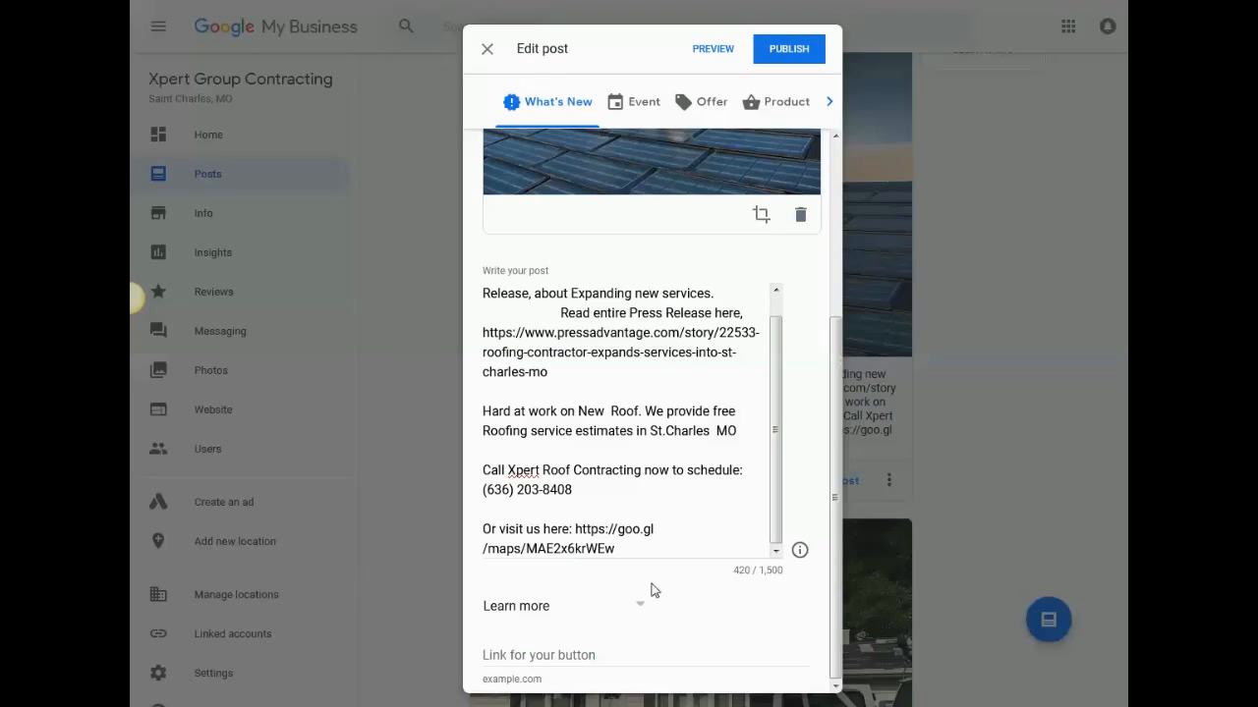
pyautogui.rightClick(494, 654)
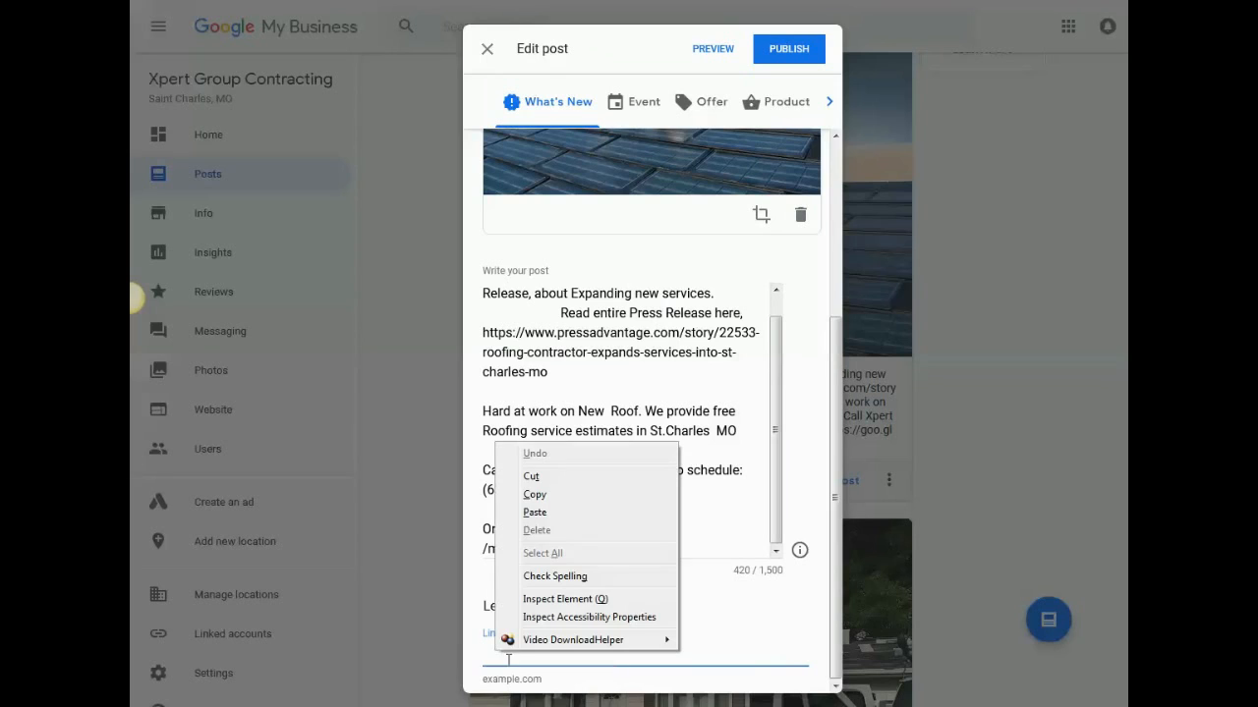
pyautogui.click(534, 512)
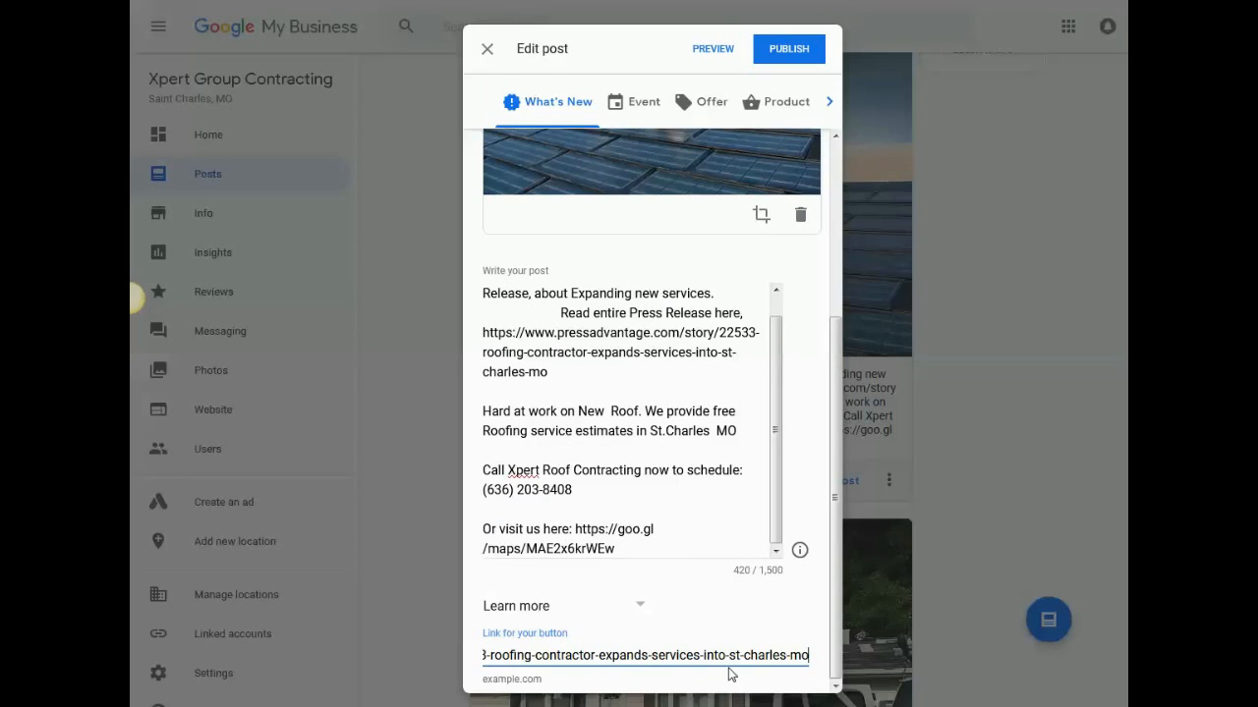
pyautogui.click(838, 503)
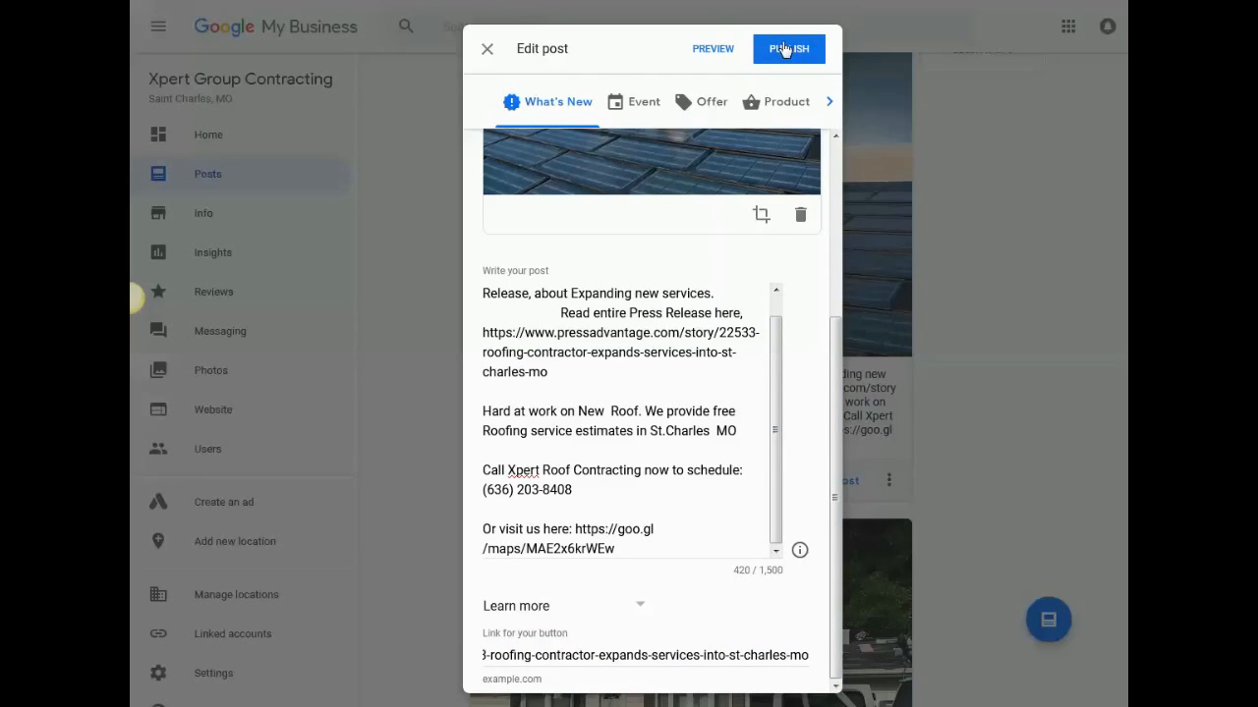
# Step: Review the publishing instructions in the Word guide and publish the edited Xpert Group Contracting post
pyautogui.hotkey('alt', 'Tab')
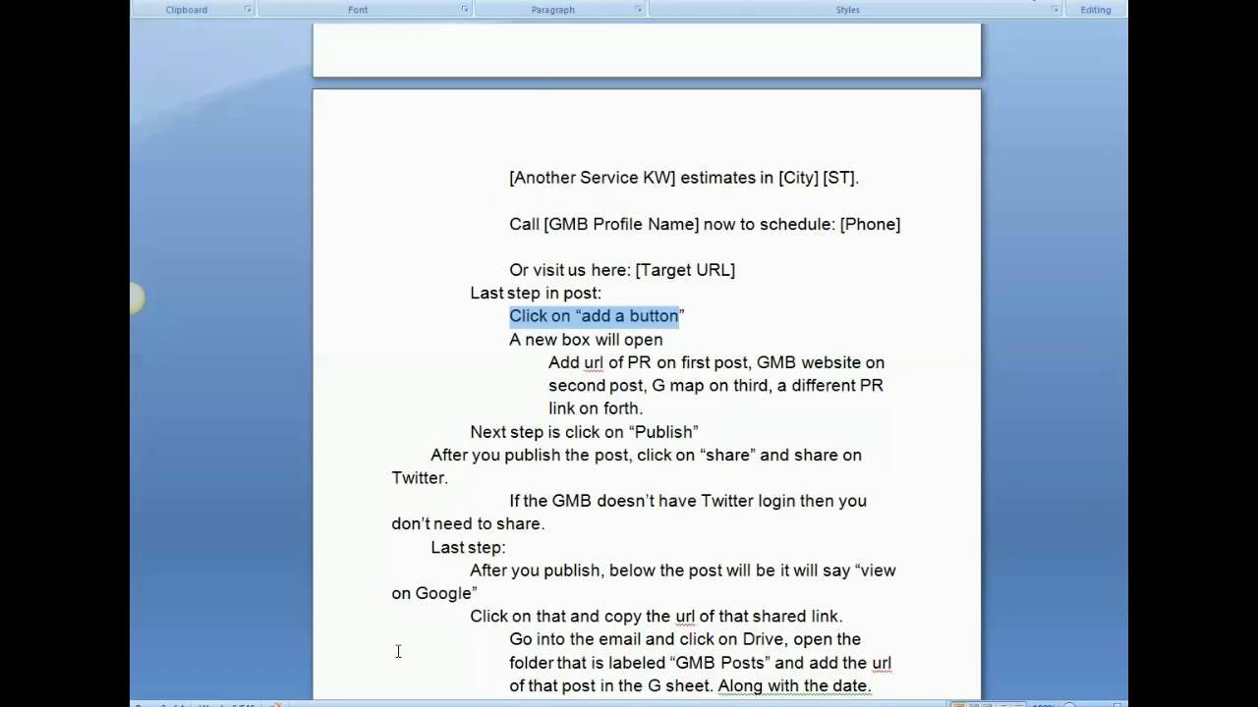
pyautogui.scroll(-3, 419, 363)
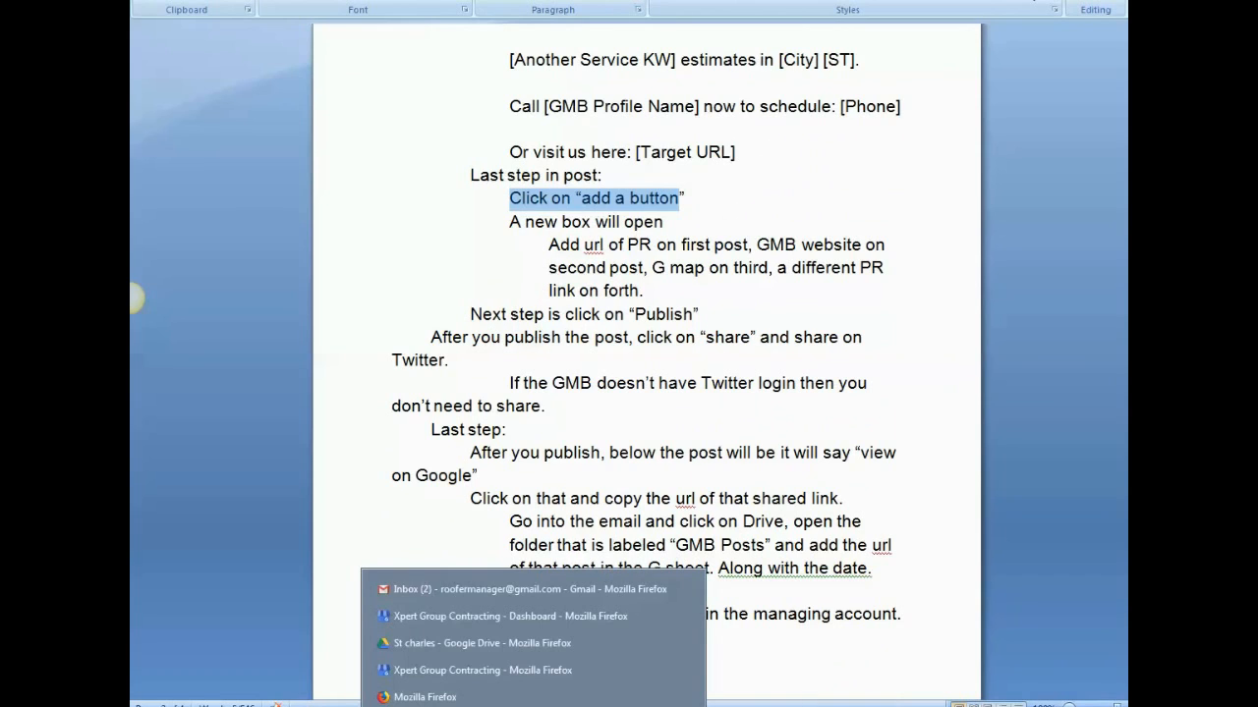
pyautogui.click(535, 670)
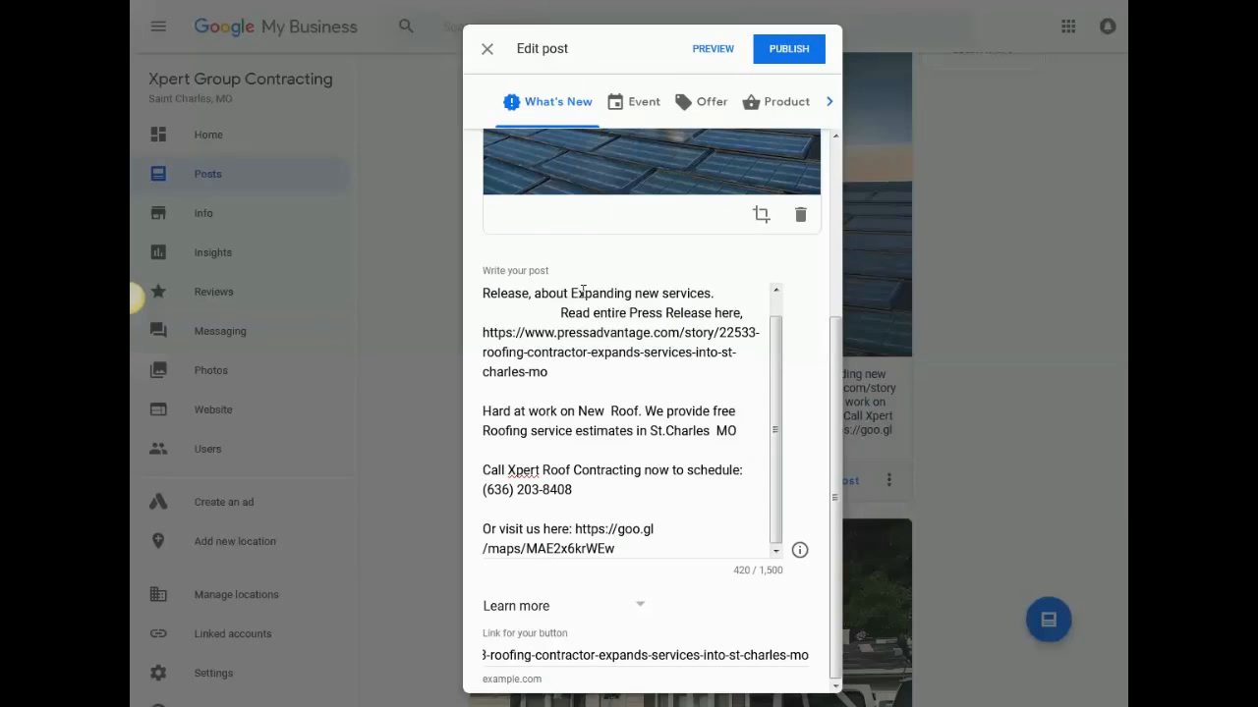
pyautogui.click(789, 51)
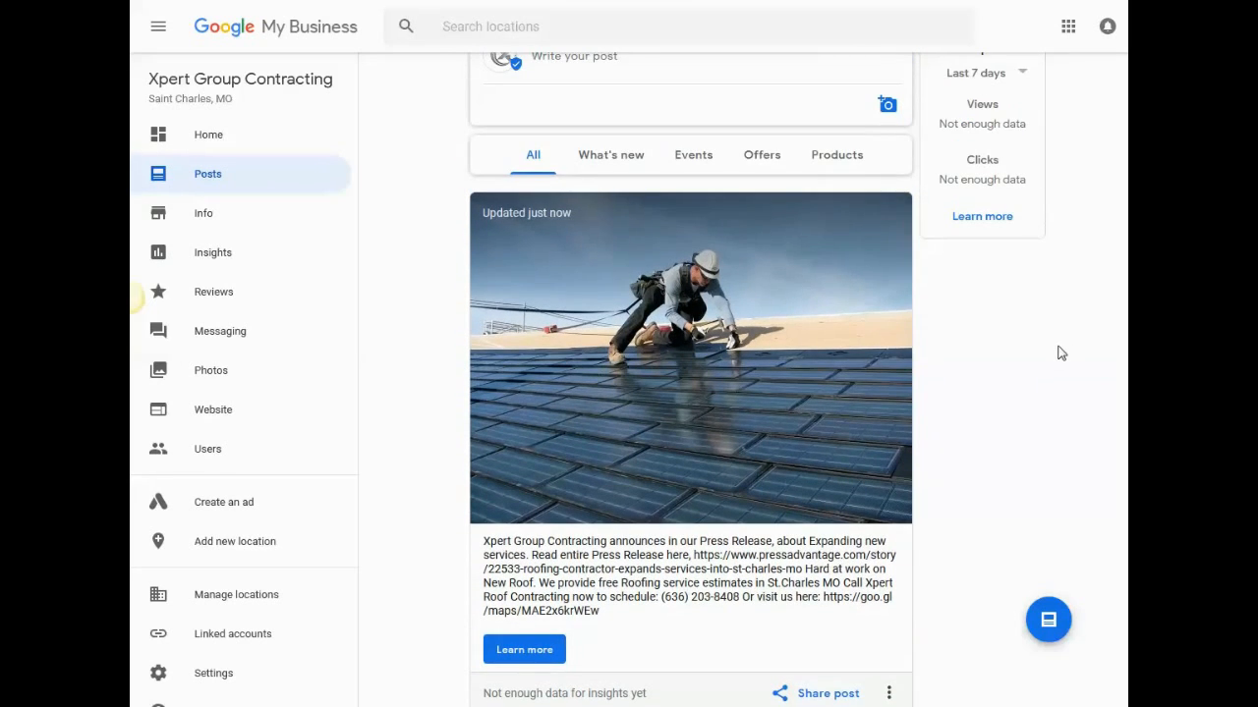
pyautogui.scroll(-1, 1061, 344)
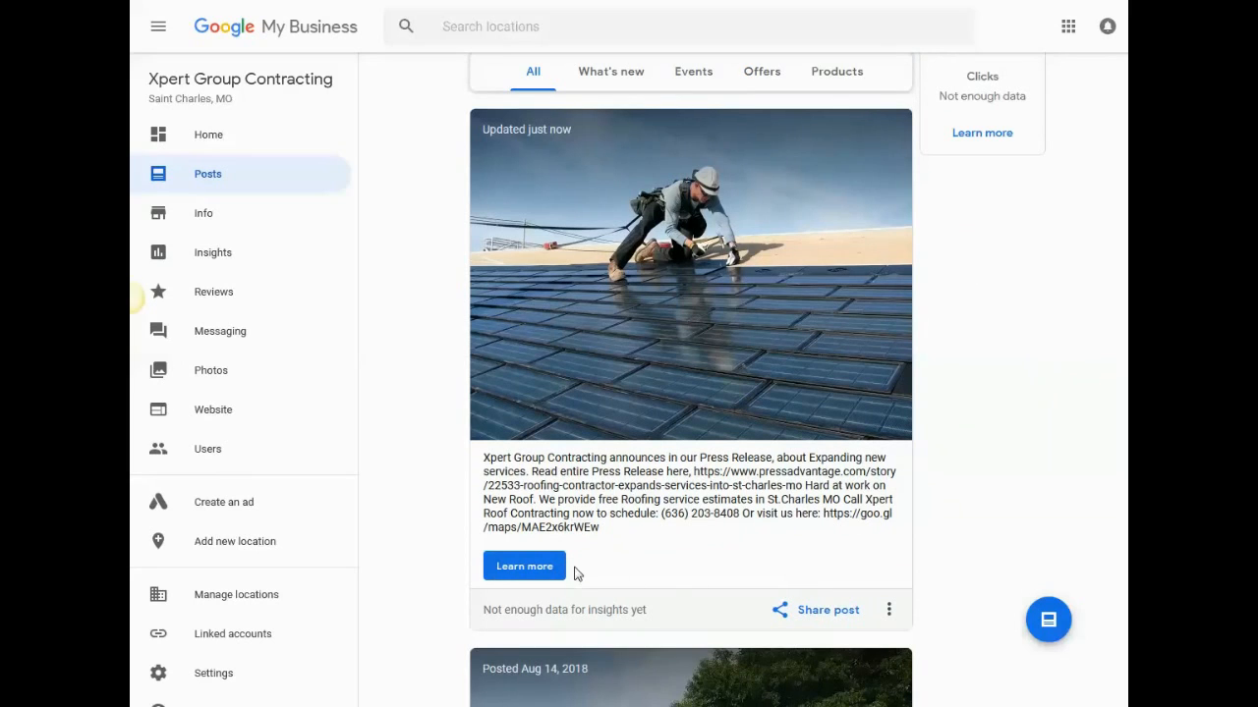
# Step: Start sharing the published post on Twitter and paste the account's login e-mail into the sign-in form
pyautogui.click(808, 613)
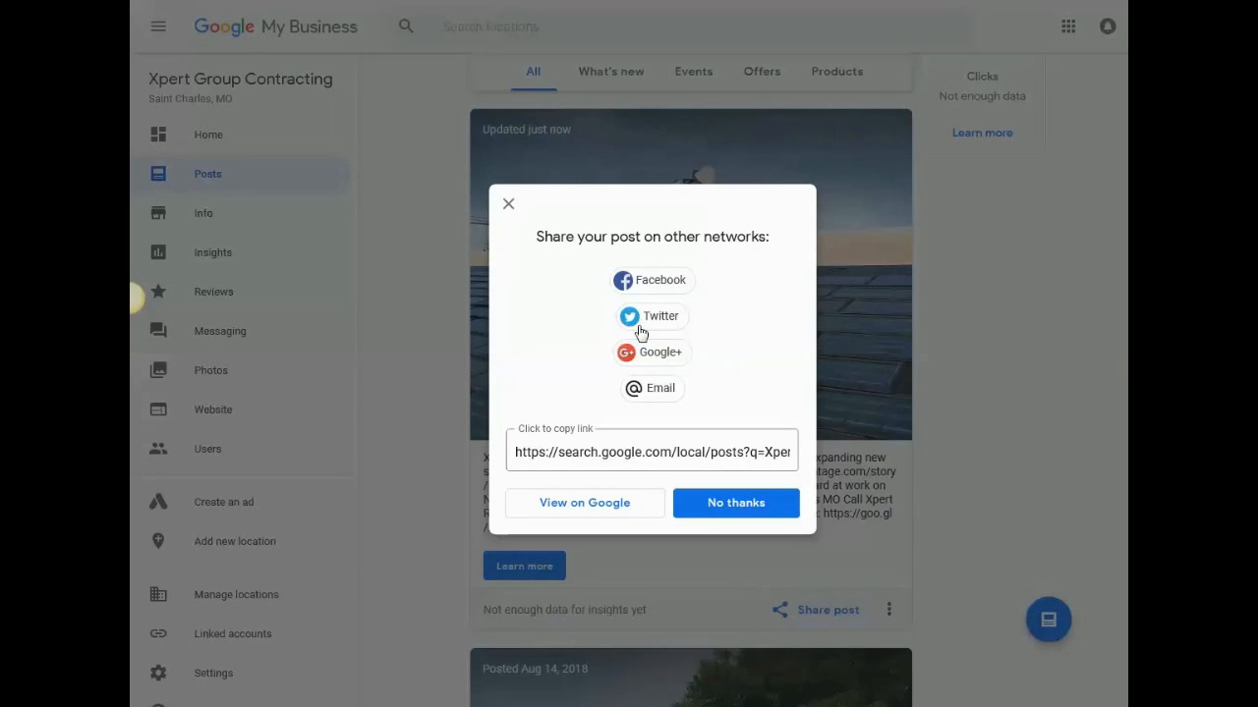
pyautogui.click(648, 318)
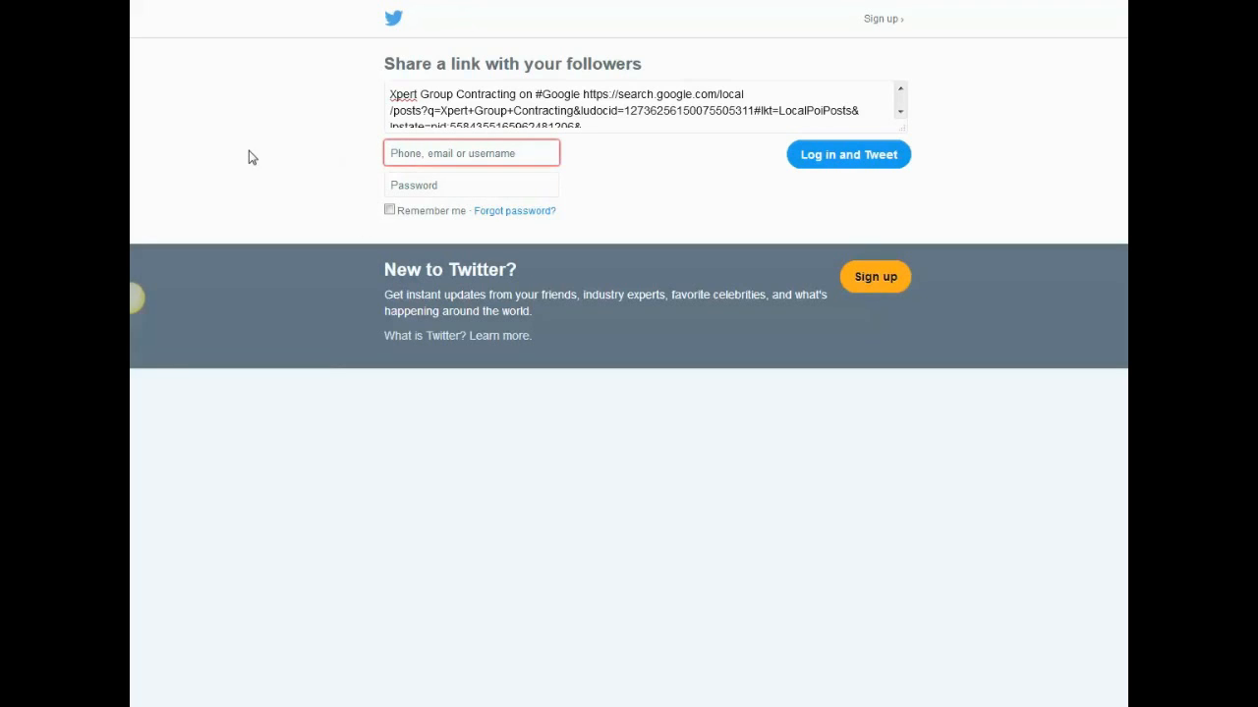
pyautogui.click(391, 153)
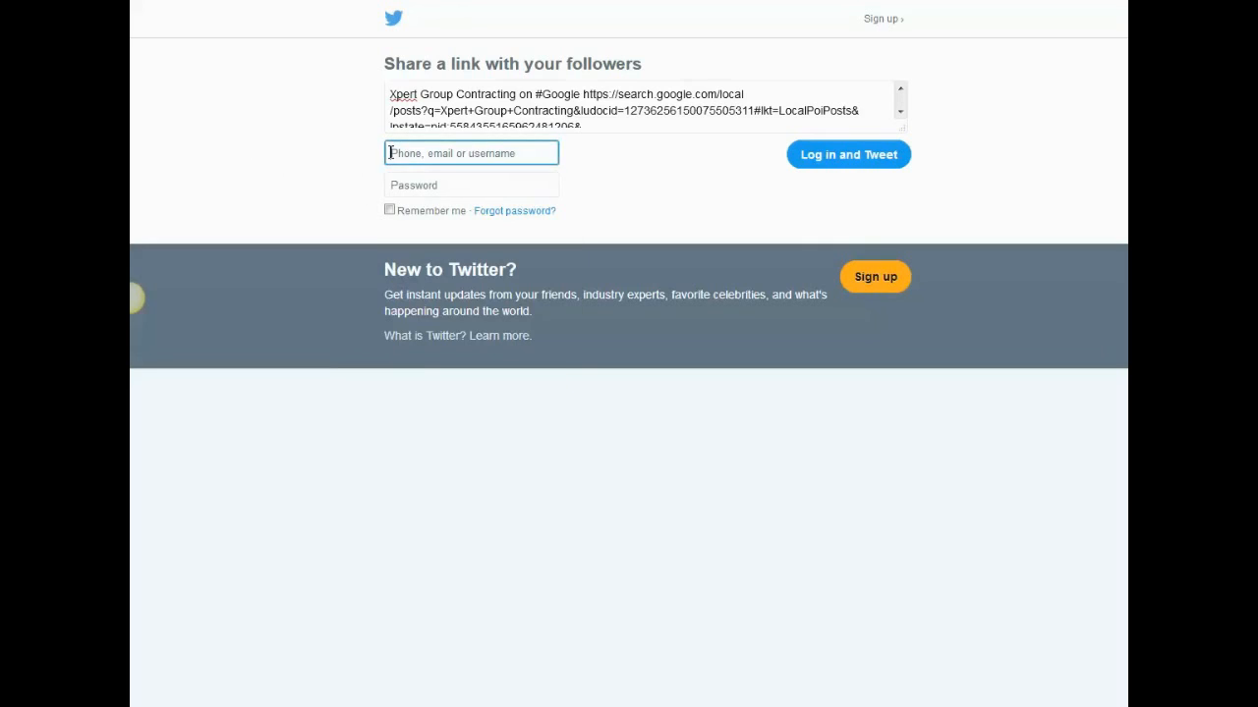
pyautogui.rightClick(391, 153)
pyautogui.click(428, 224)
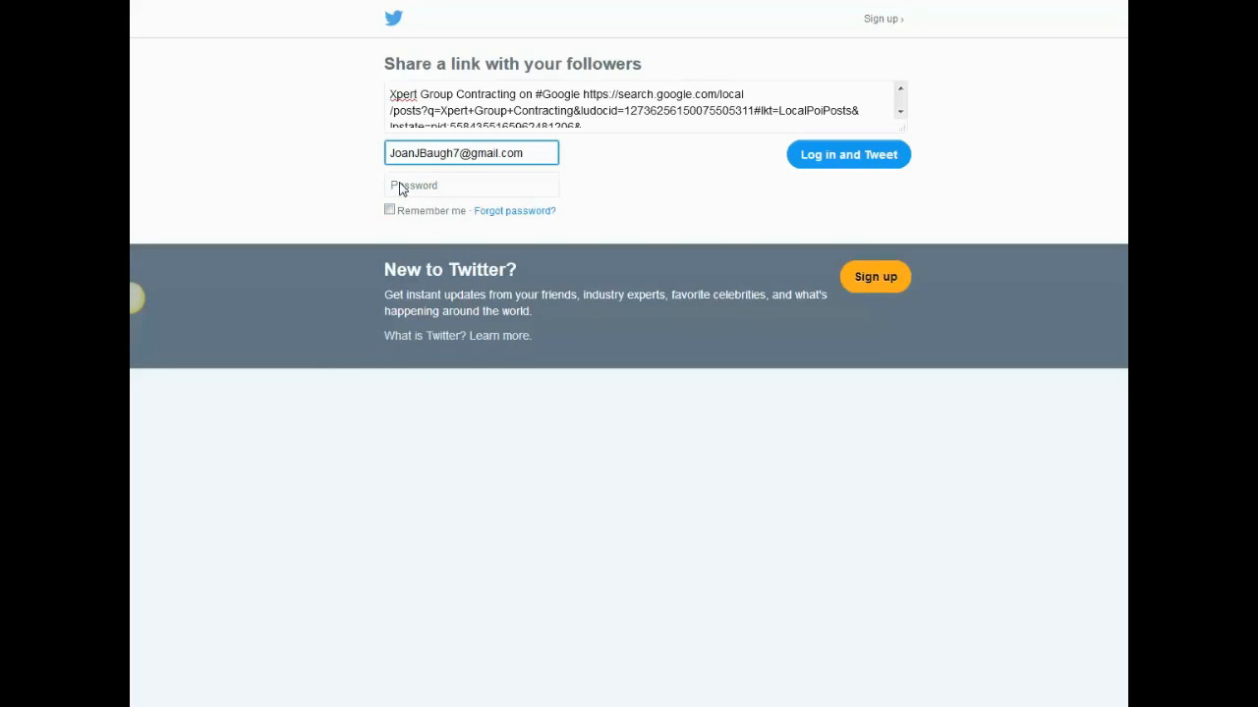
# Step: Log in to Twitter by pasting the account password, and tweet the post's link
pyautogui.click(395, 186)
pyautogui.rightClick(393, 184)
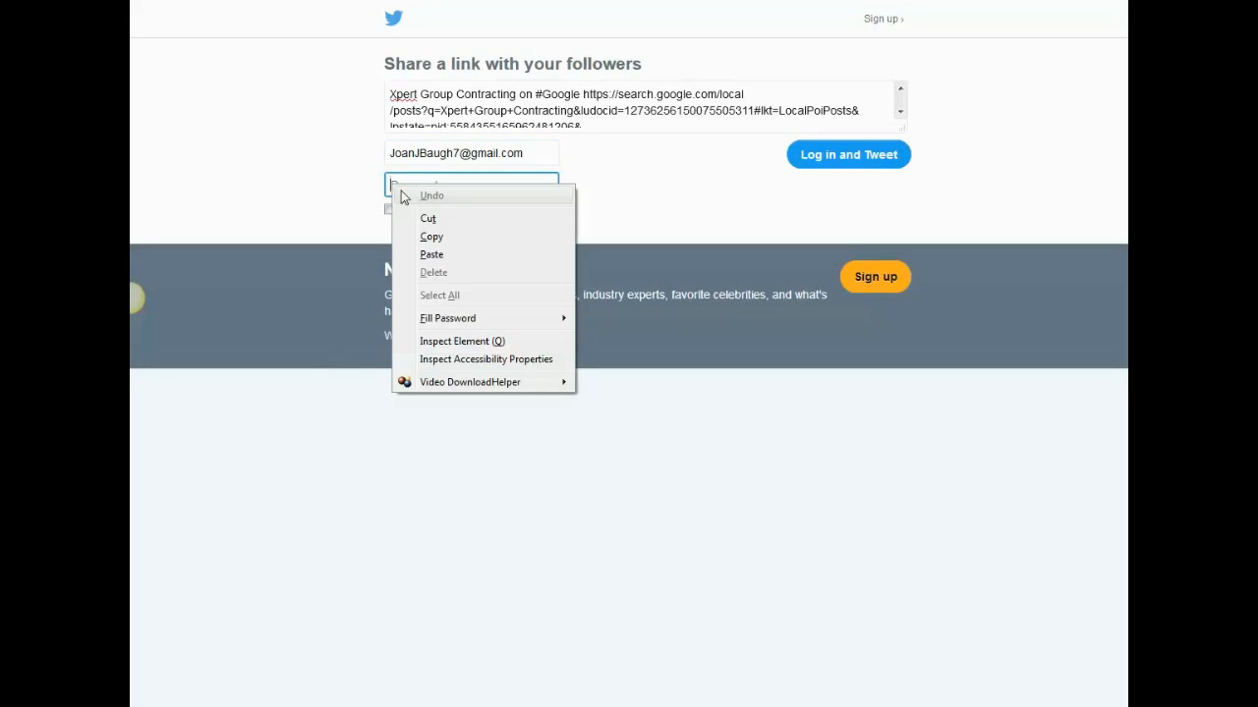
pyautogui.click(432, 256)
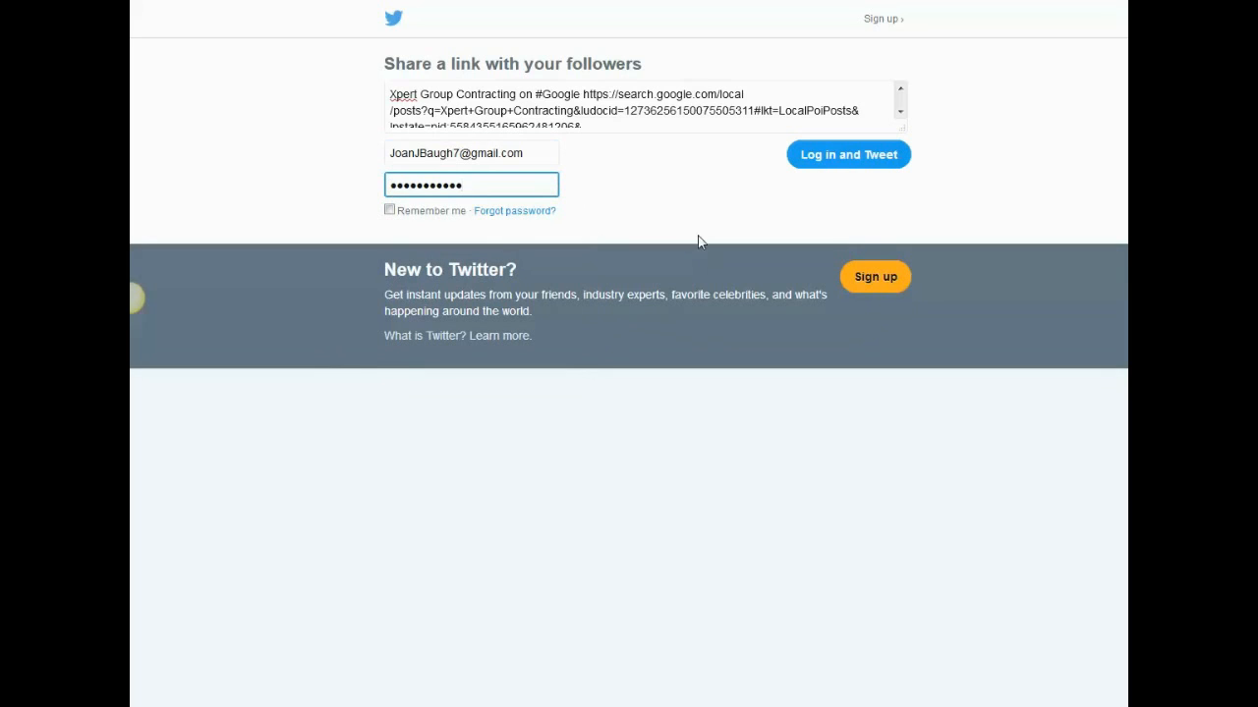
pyautogui.click(842, 160)
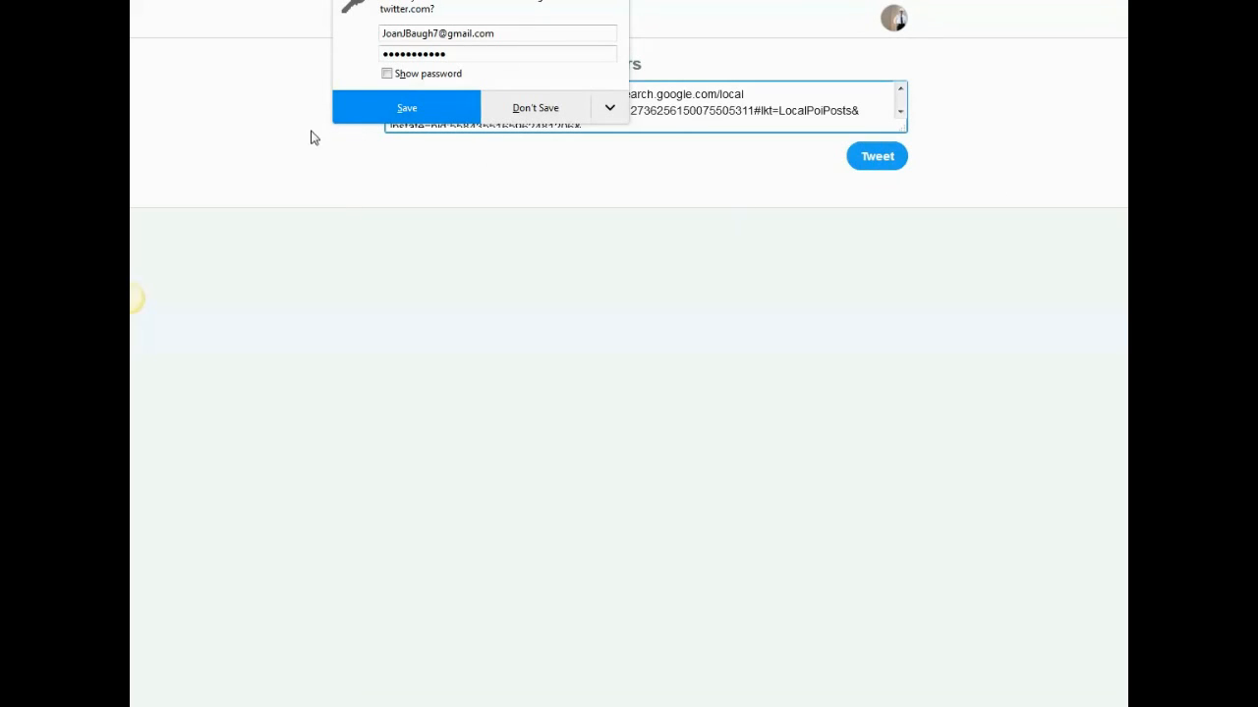
pyautogui.click(351, 117)
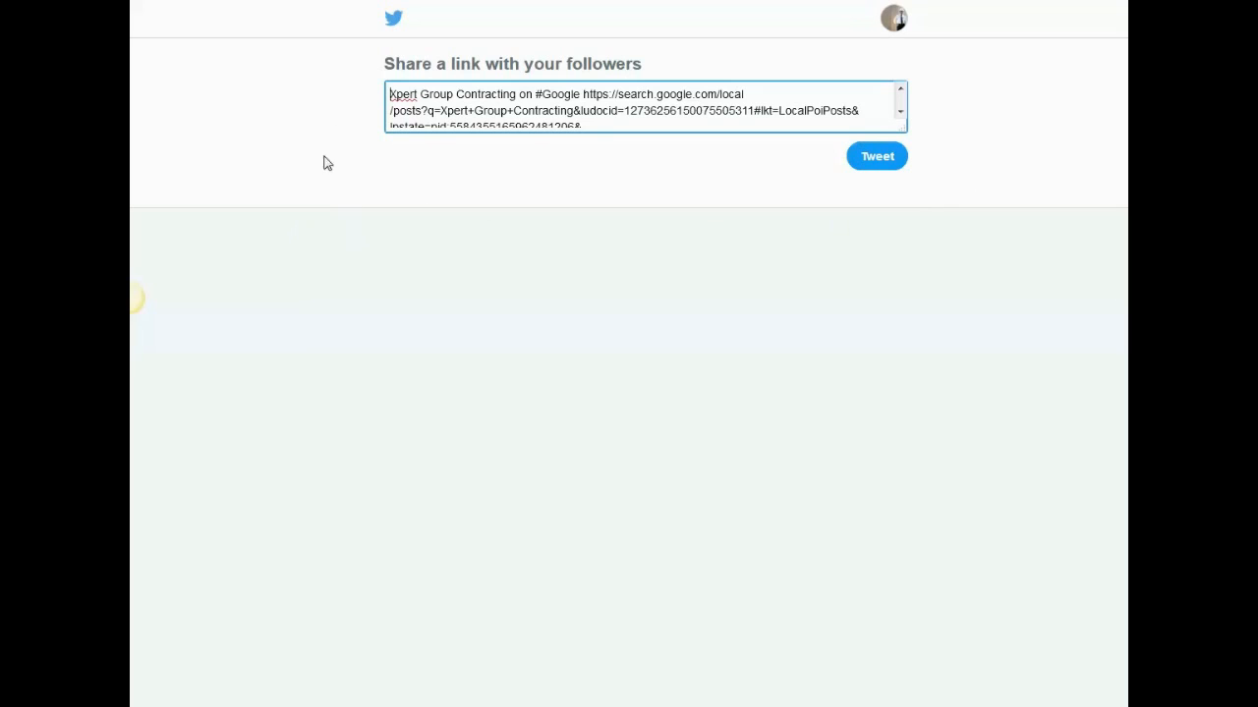
pyautogui.click(878, 159)
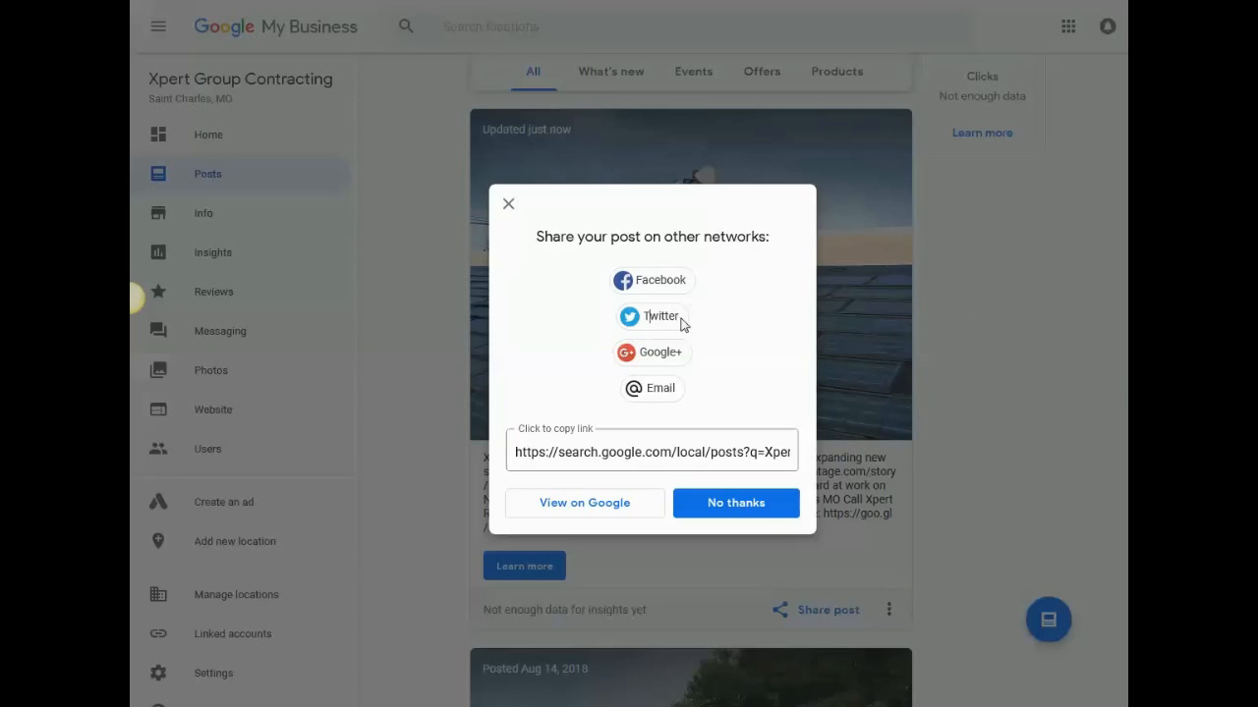
pyautogui.click(573, 508)
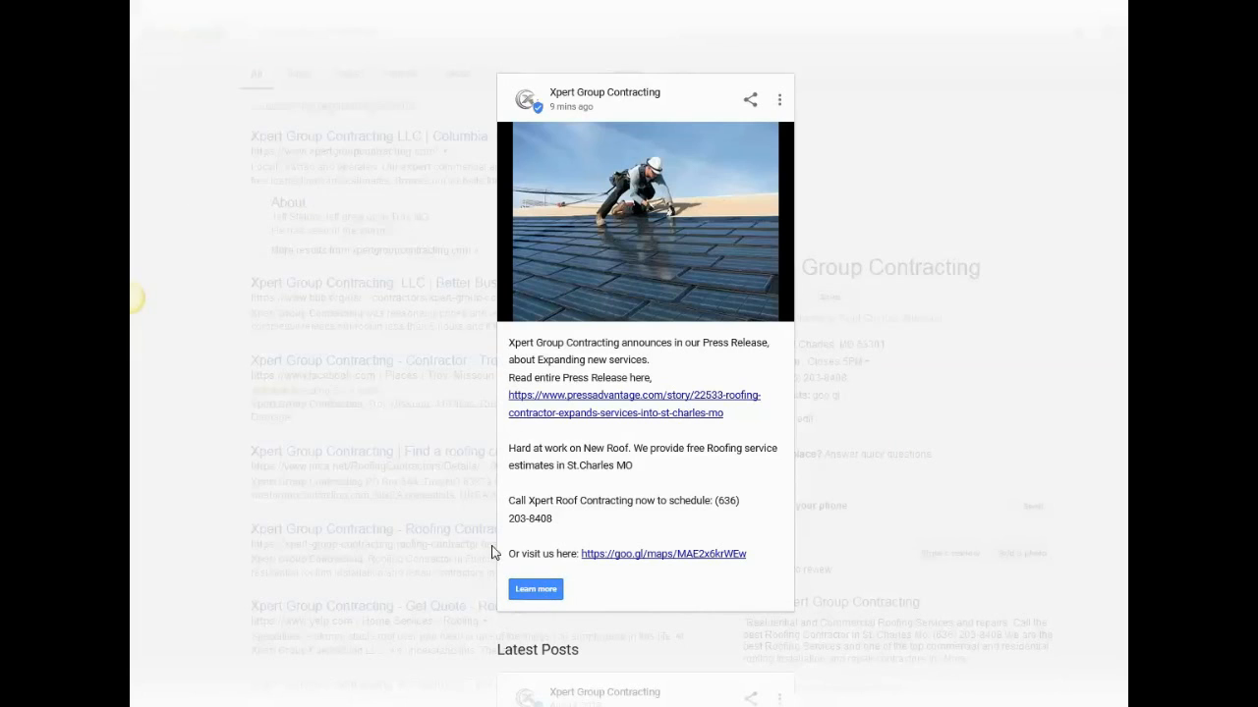
pyautogui.click(750, 101)
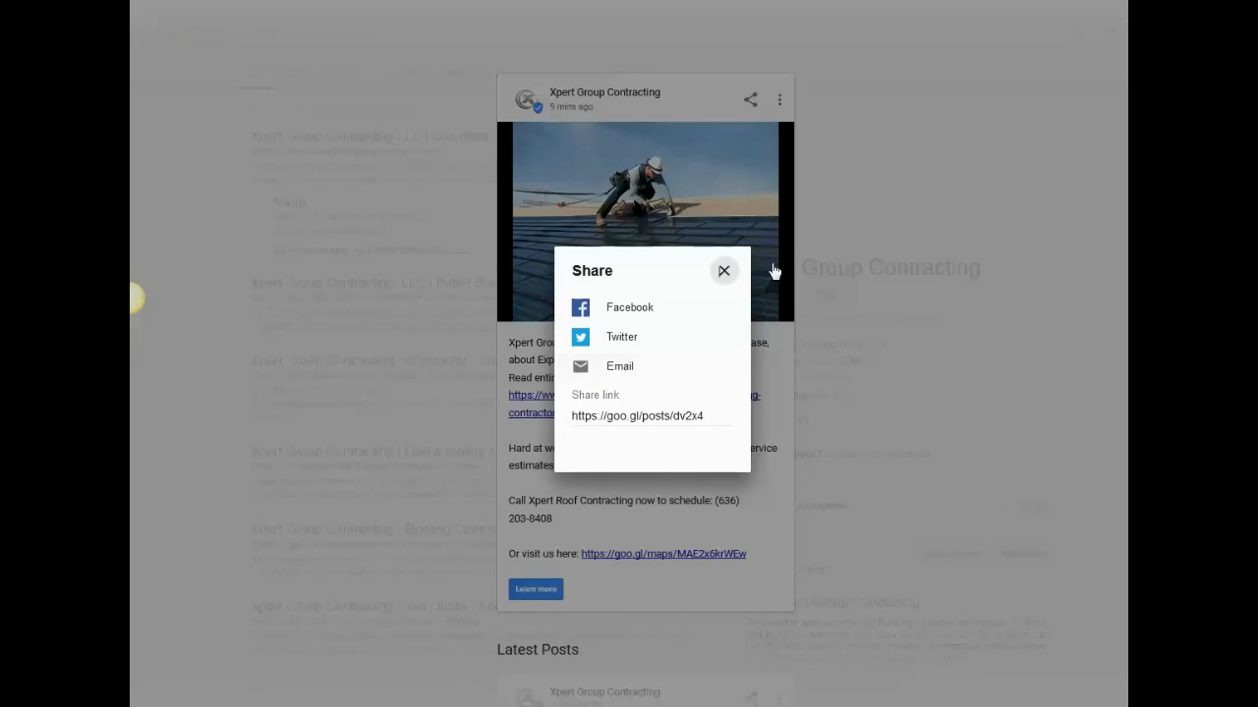
pyautogui.moveTo(714, 421); pyautogui.dragTo(561, 426)
pyautogui.hotkey('ctrl', 'c')
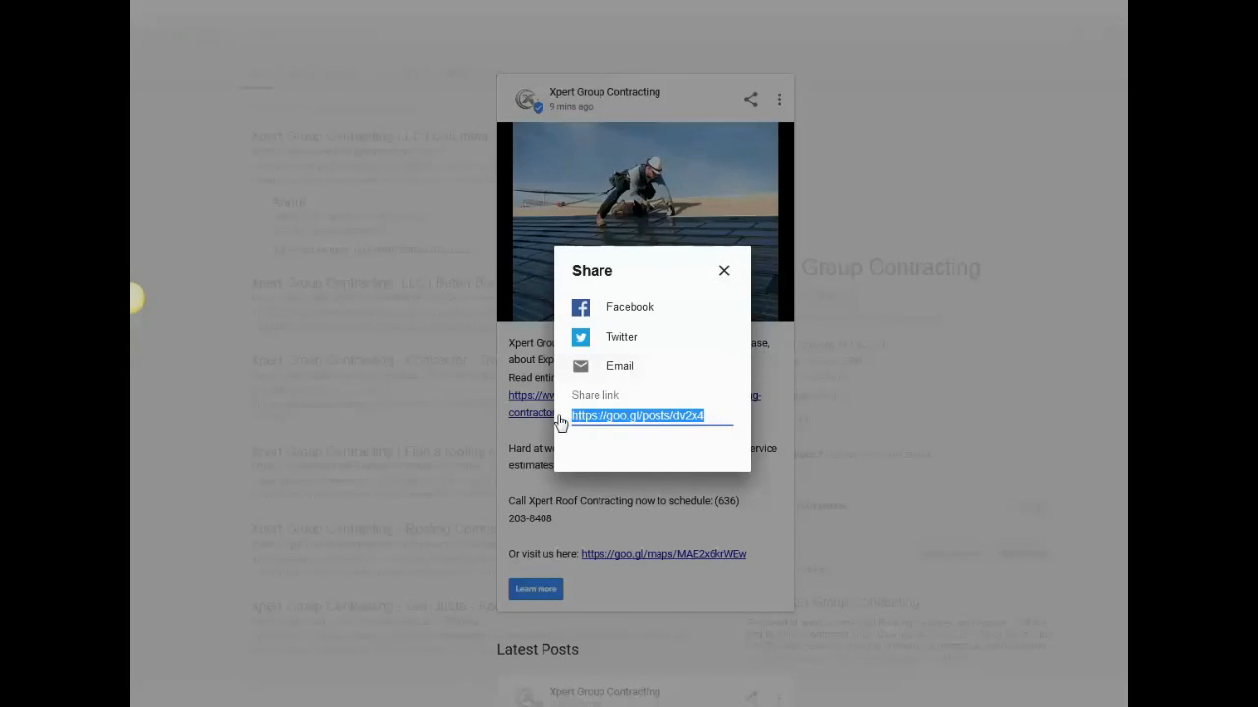
pyautogui.rightClick(617, 421)
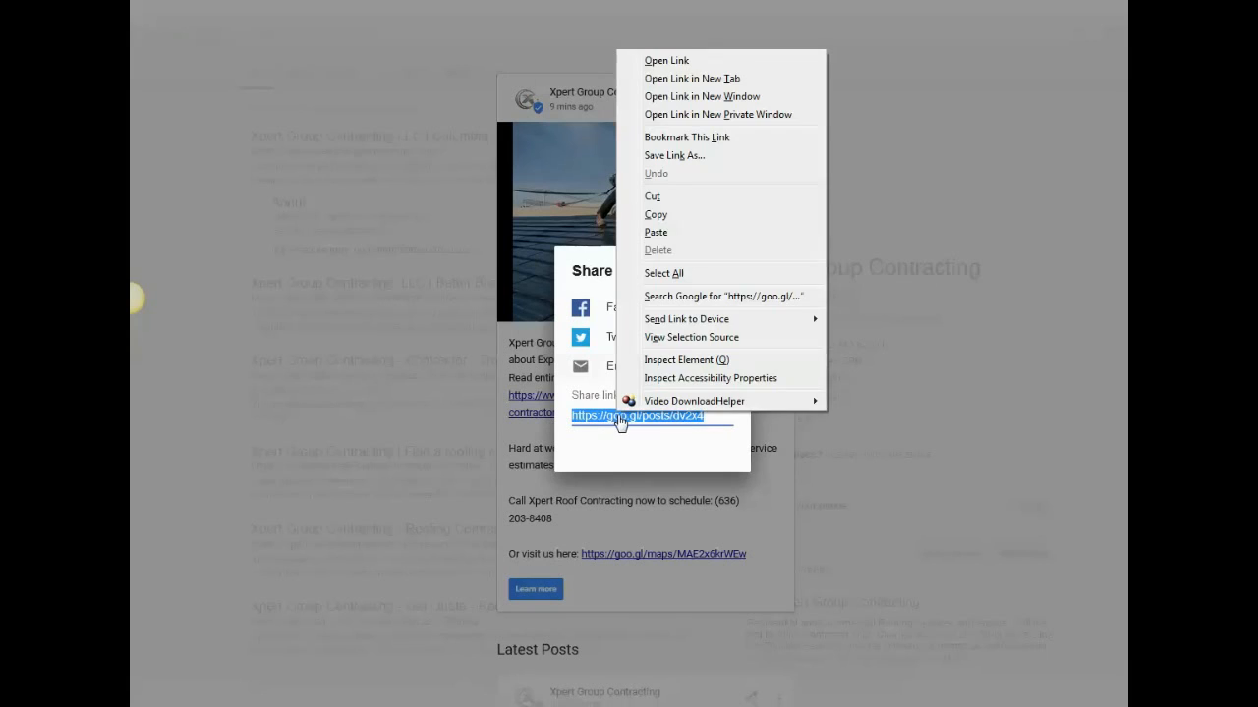
pyautogui.click(668, 219)
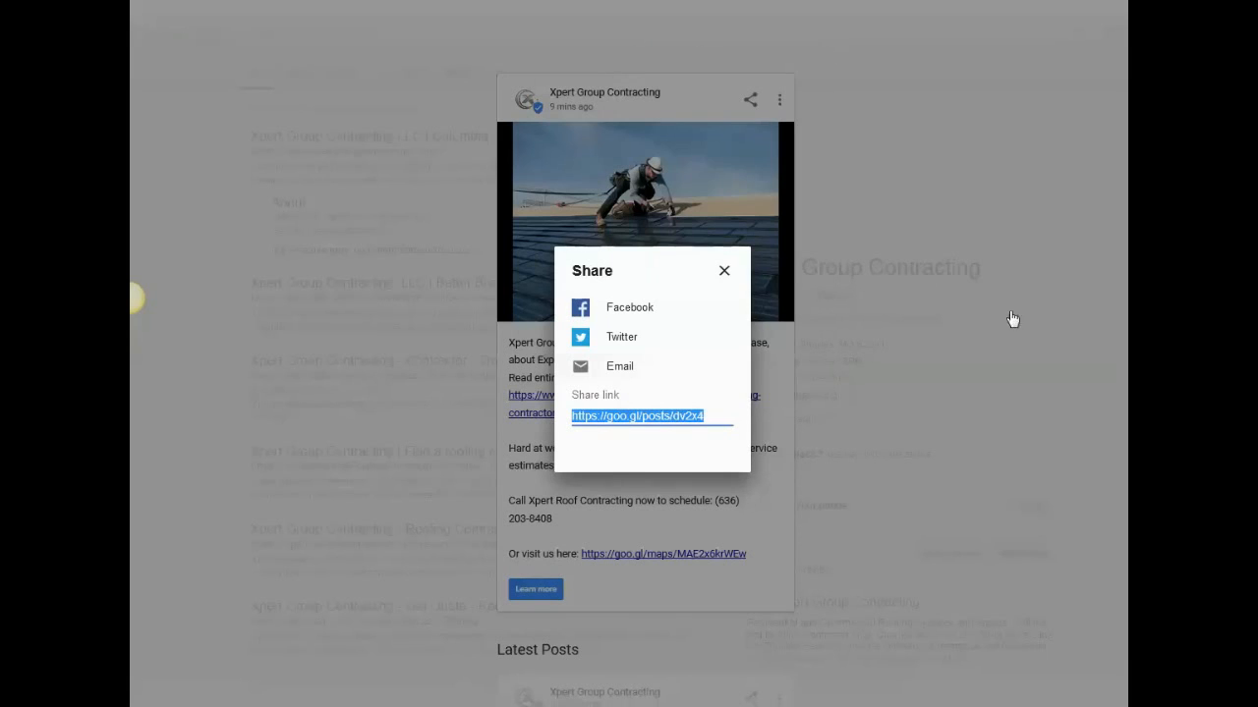
pyautogui.click(724, 271)
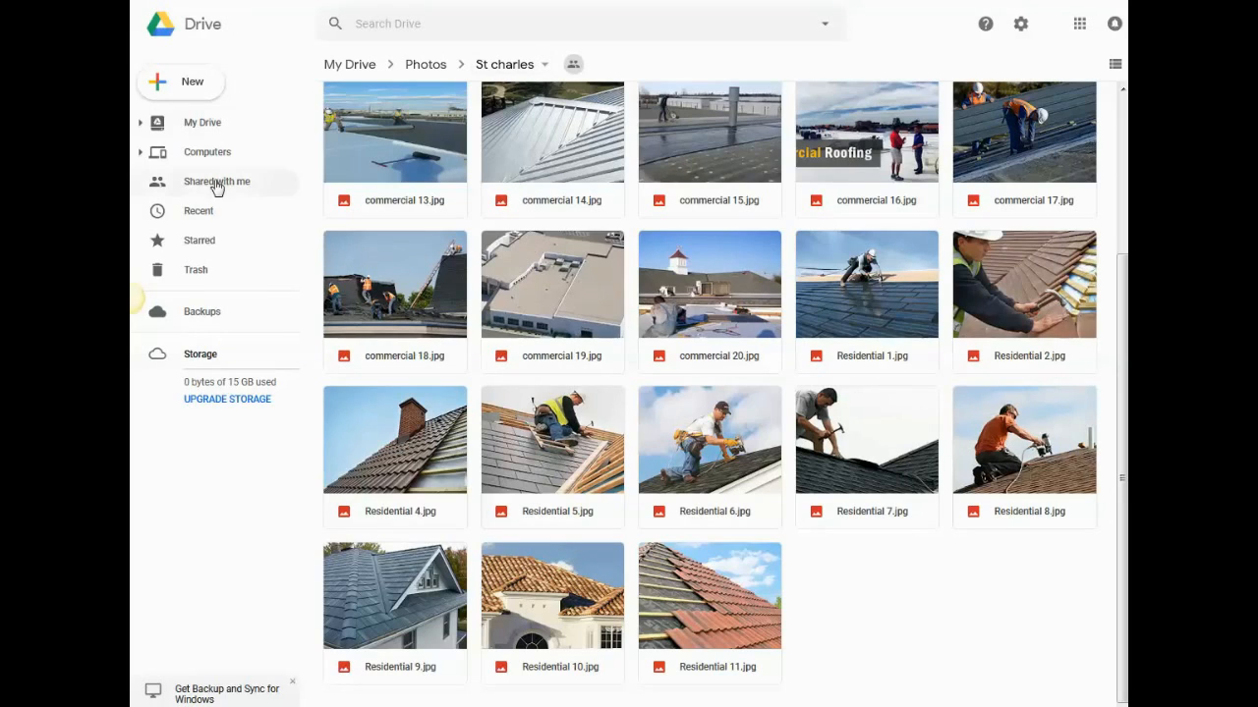
# Step: Open the GMB Posts sheet from the GMB Post folder in My Drive and paste the share link under Post url in row 3
pyautogui.click(192, 128)
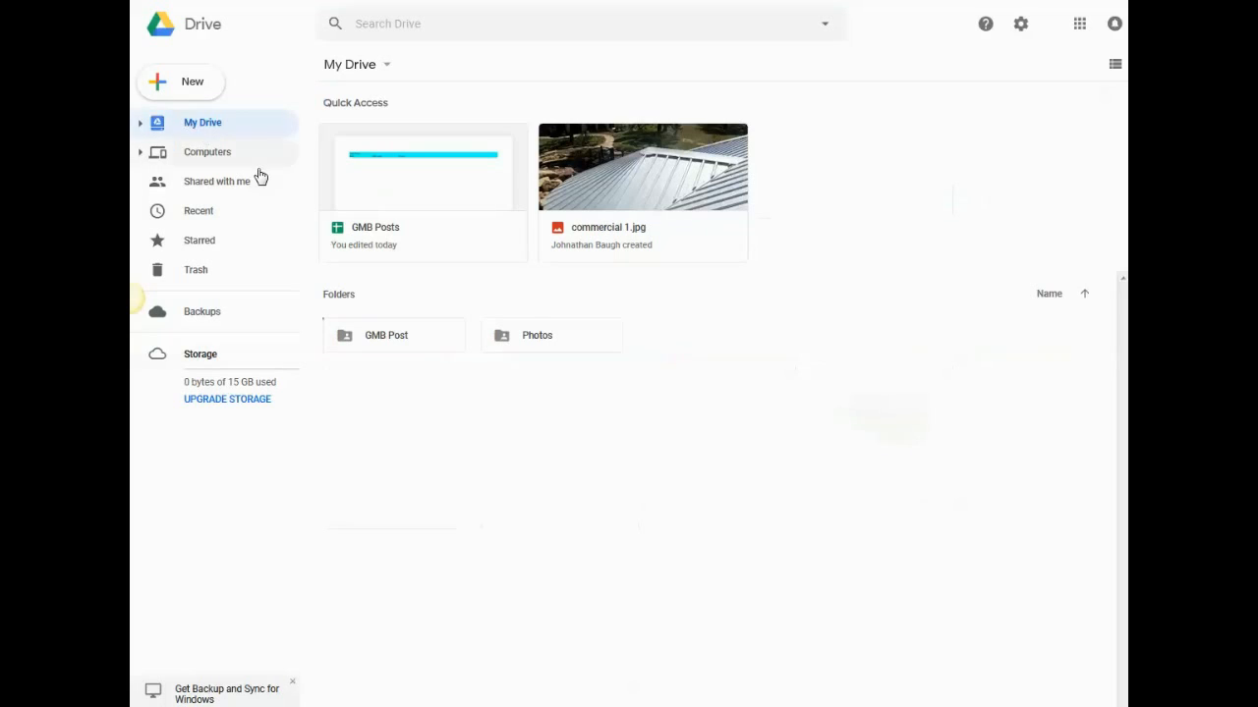
pyautogui.click(394, 342)
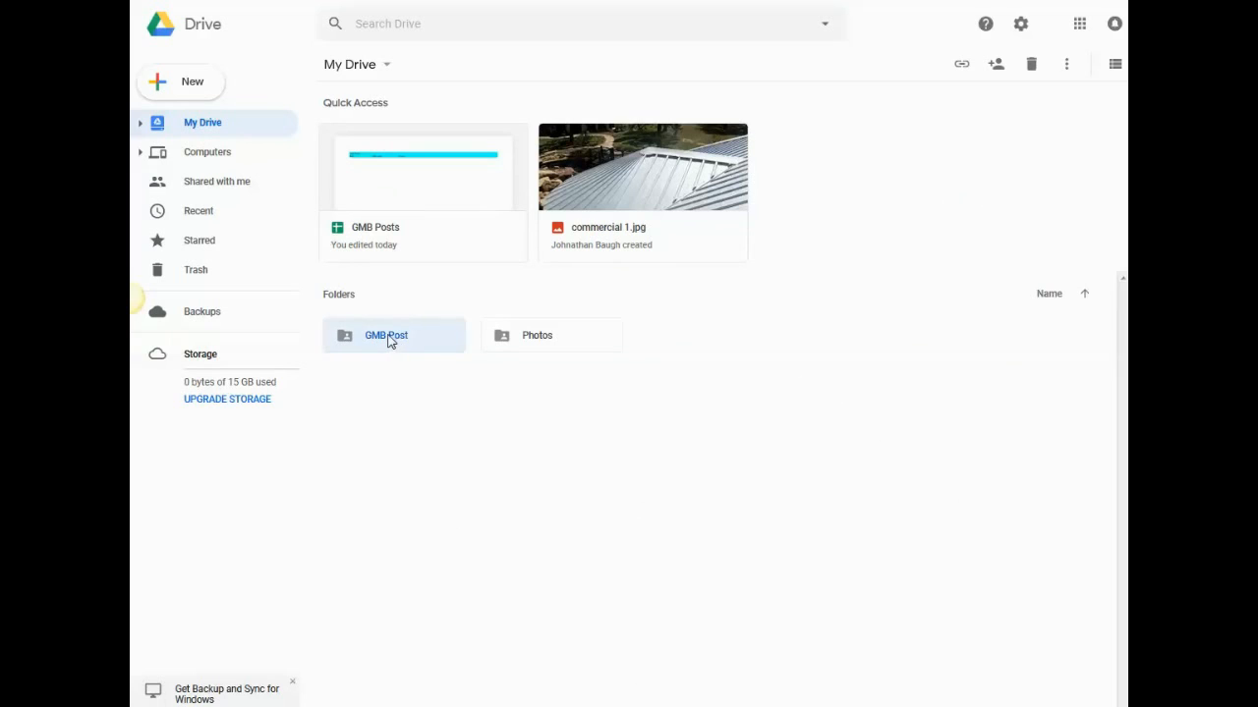
pyautogui.doubleClick(391, 340)
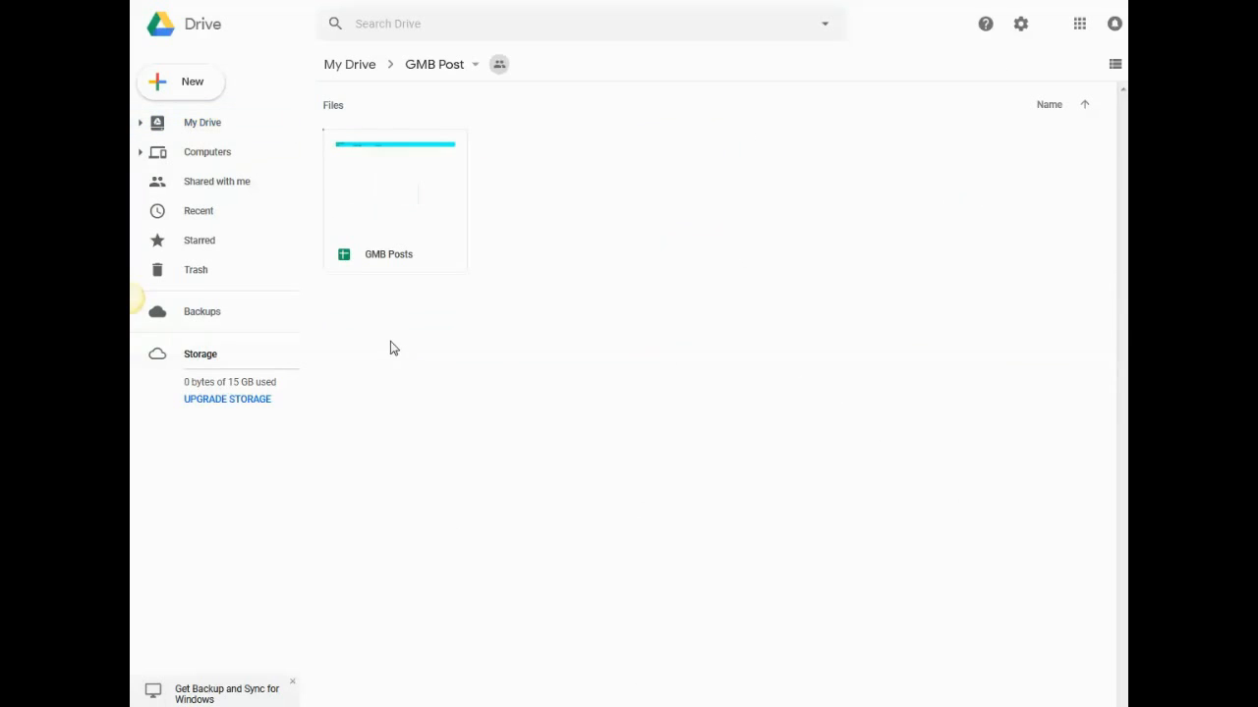
pyautogui.doubleClick(401, 222)
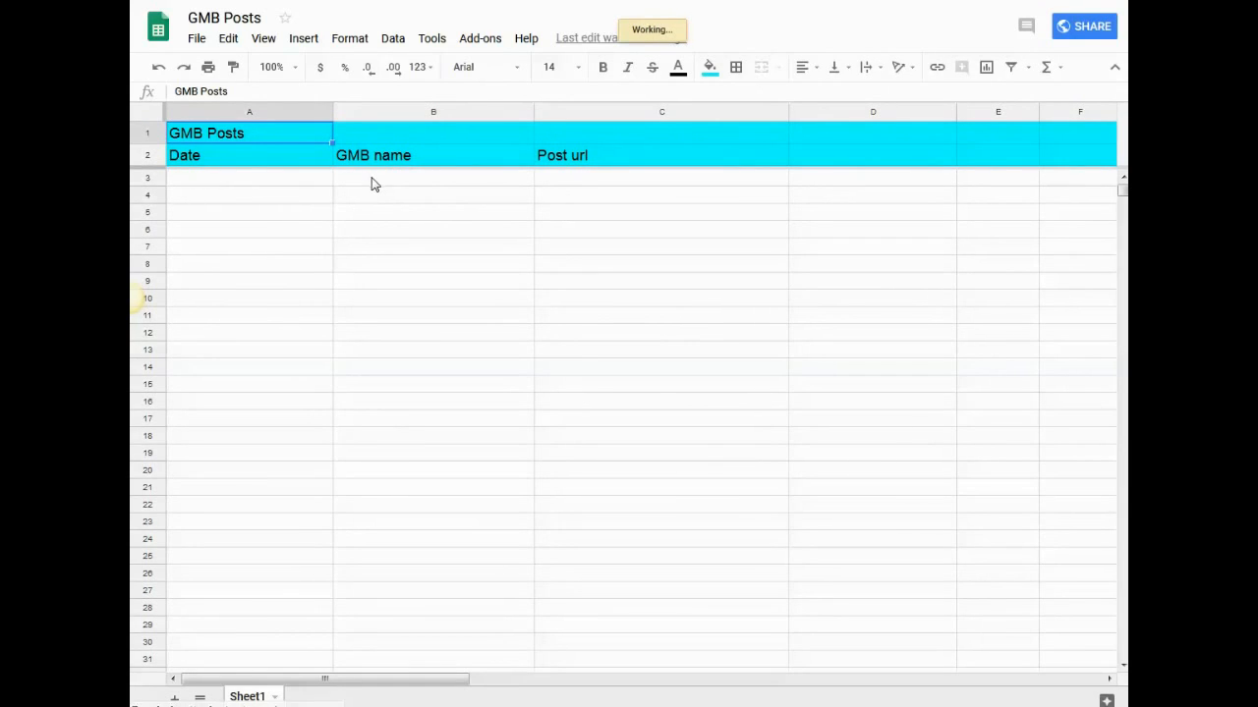
pyautogui.click(547, 183)
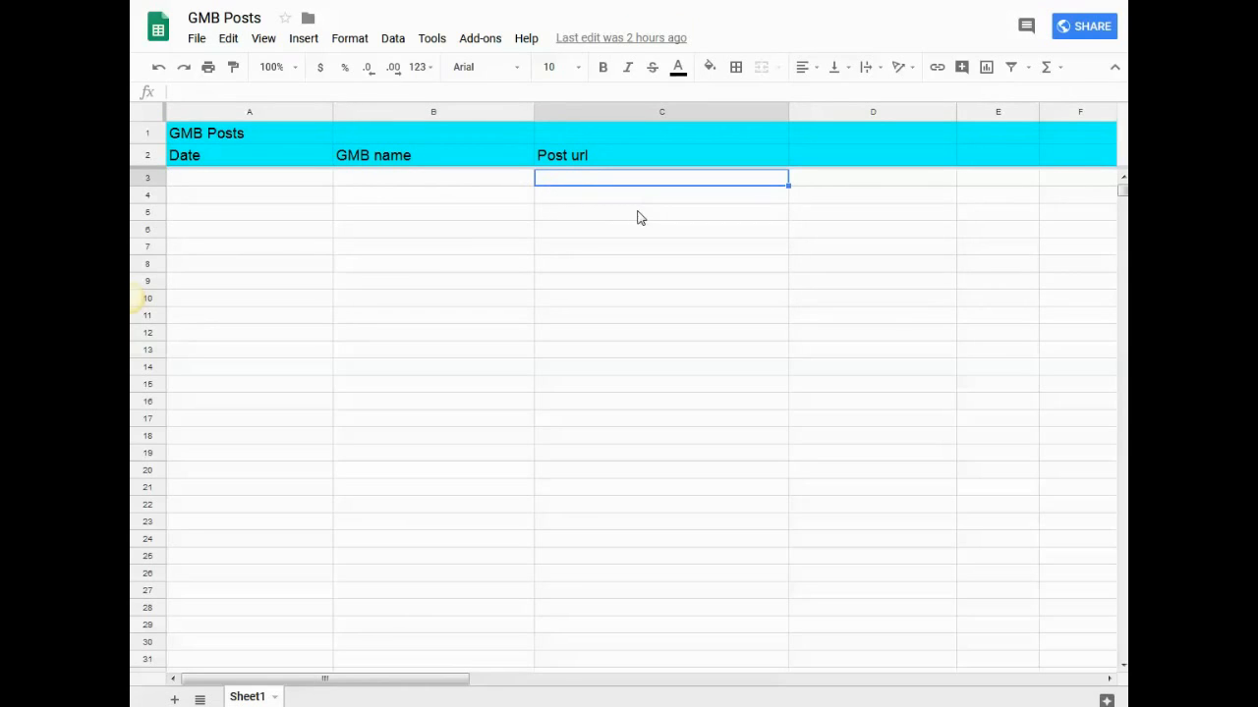
pyautogui.hotkey('ctrl', 'v')
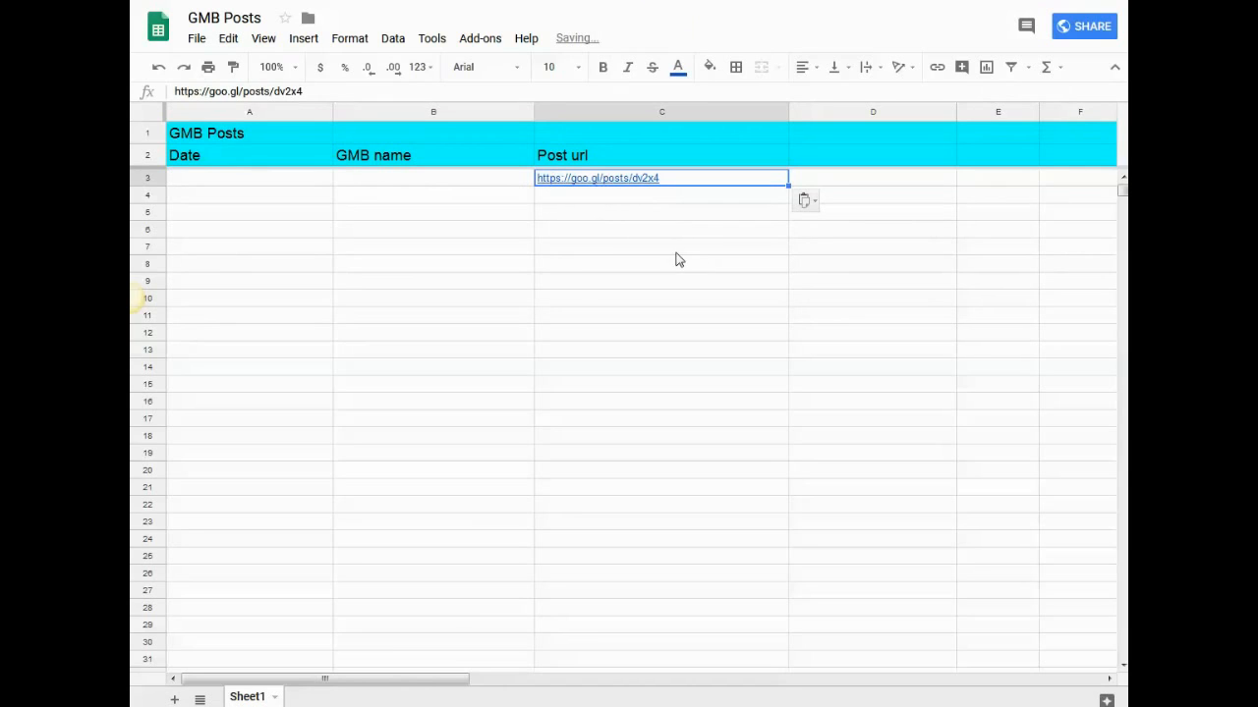
# Step: Enter Excpert Contracting under GMB name in row 3, and copy the location Saint Charles, MO from the Google My Business profile
pyautogui.click(353, 179)
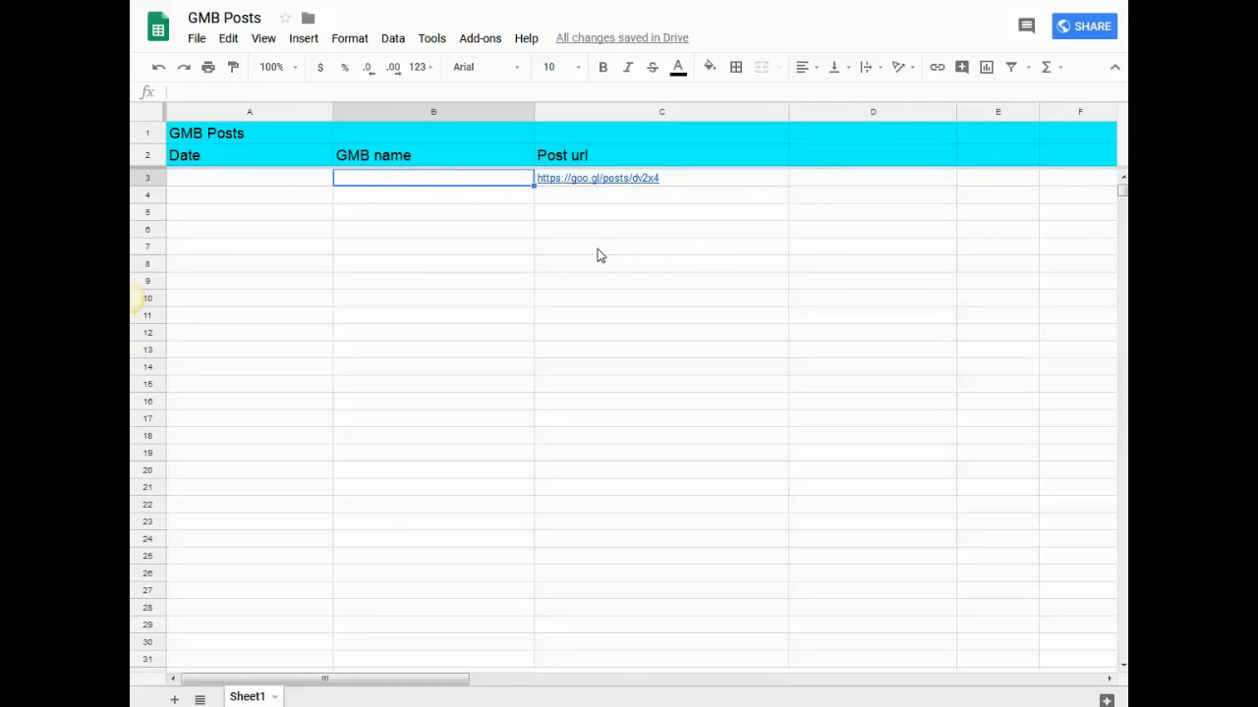
pyautogui.write('Excpert Contracting')
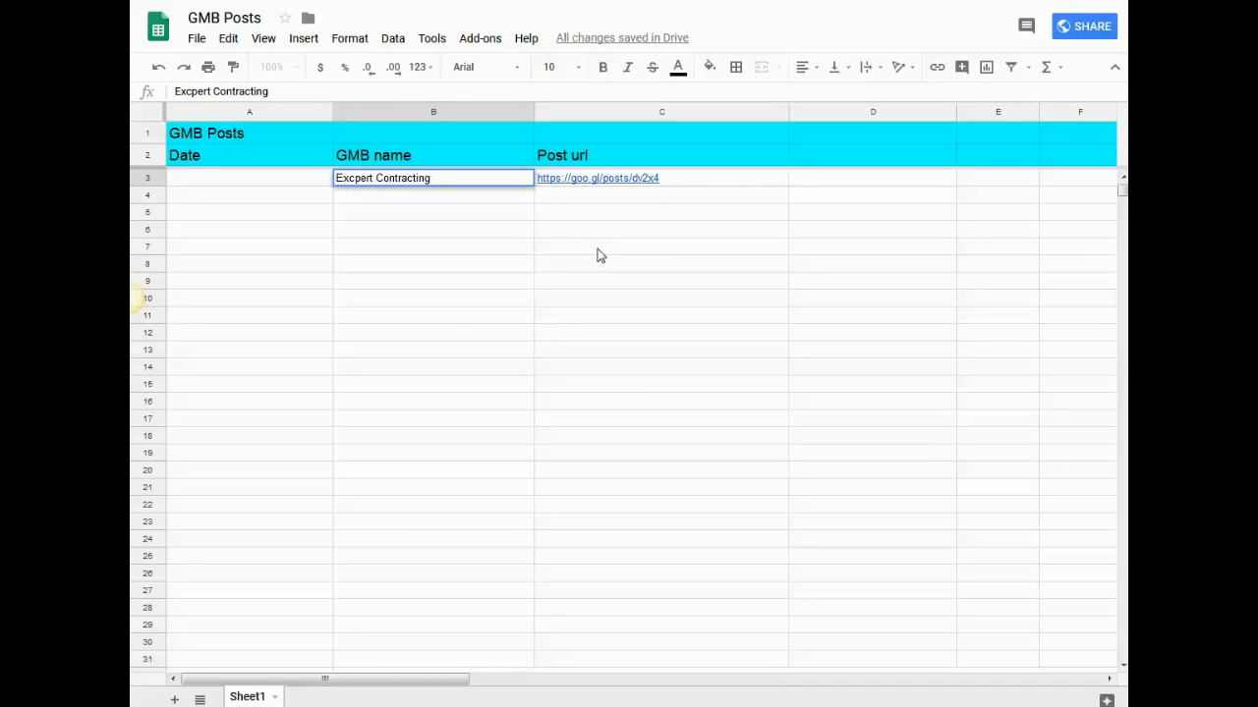
pyautogui.hotkey('ctrl', 'Tab')
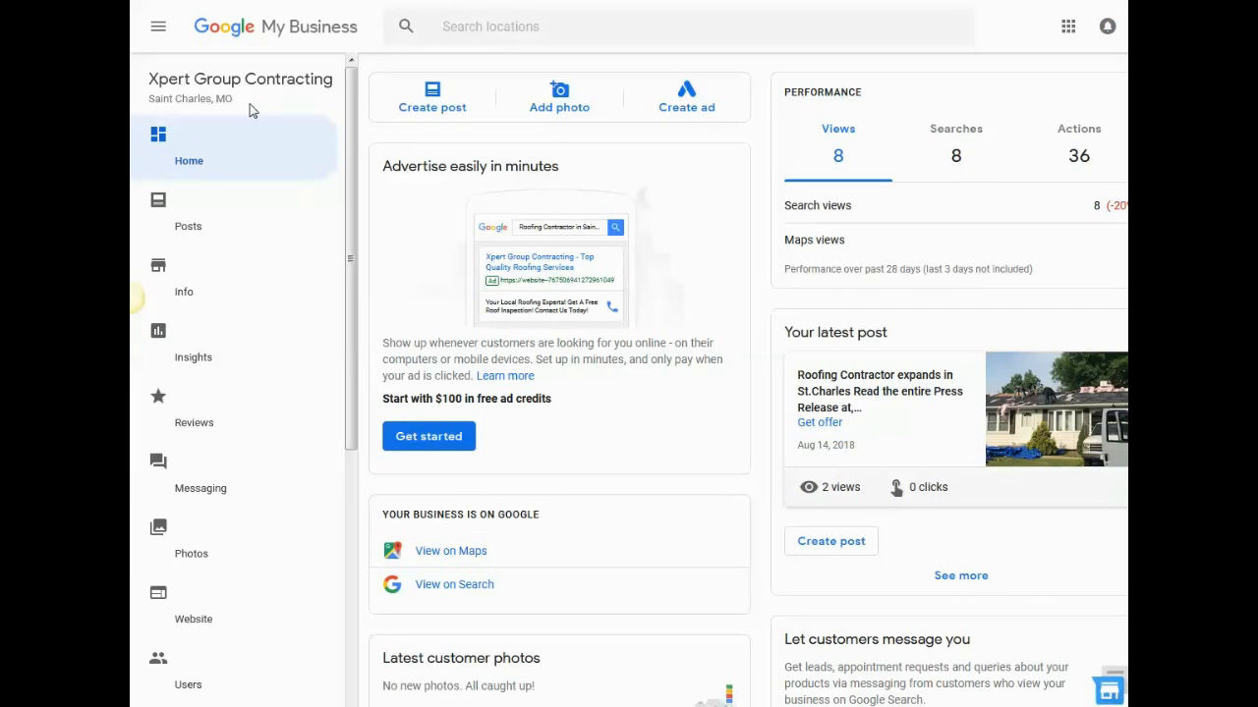
pyautogui.moveTo(245, 100); pyautogui.dragTo(156, 99)
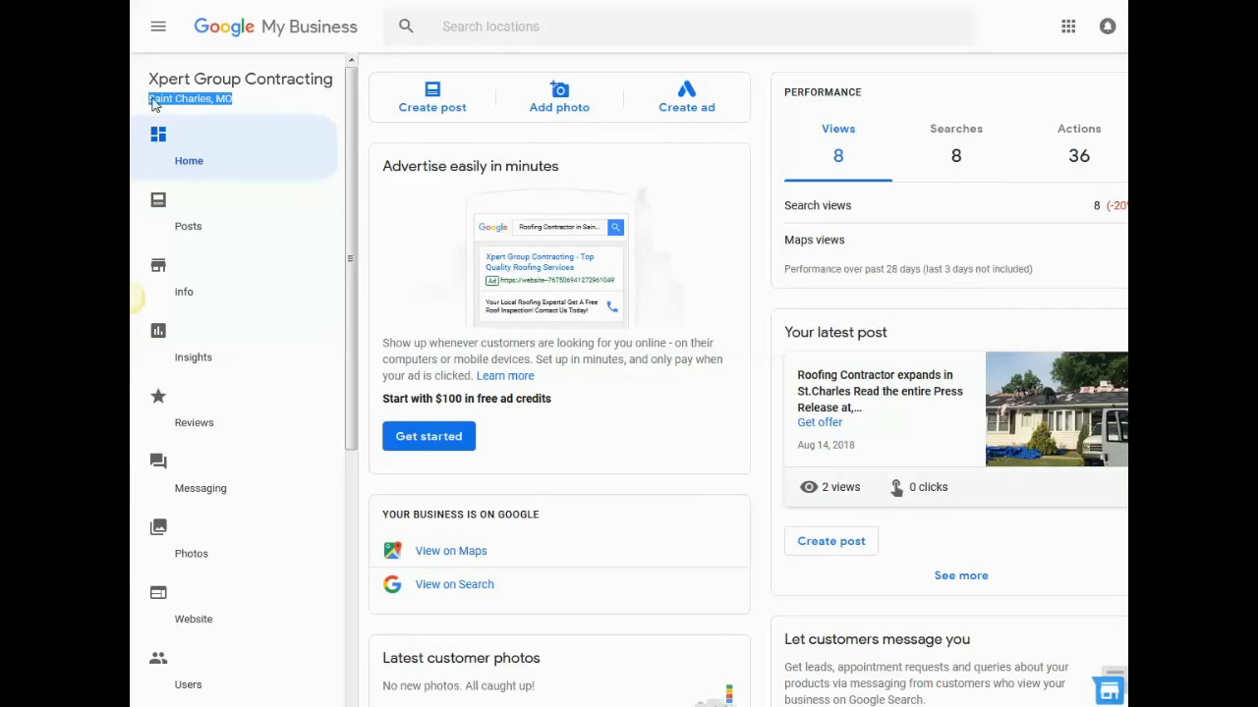
pyautogui.rightClick(166, 100)
pyautogui.click(214, 114)
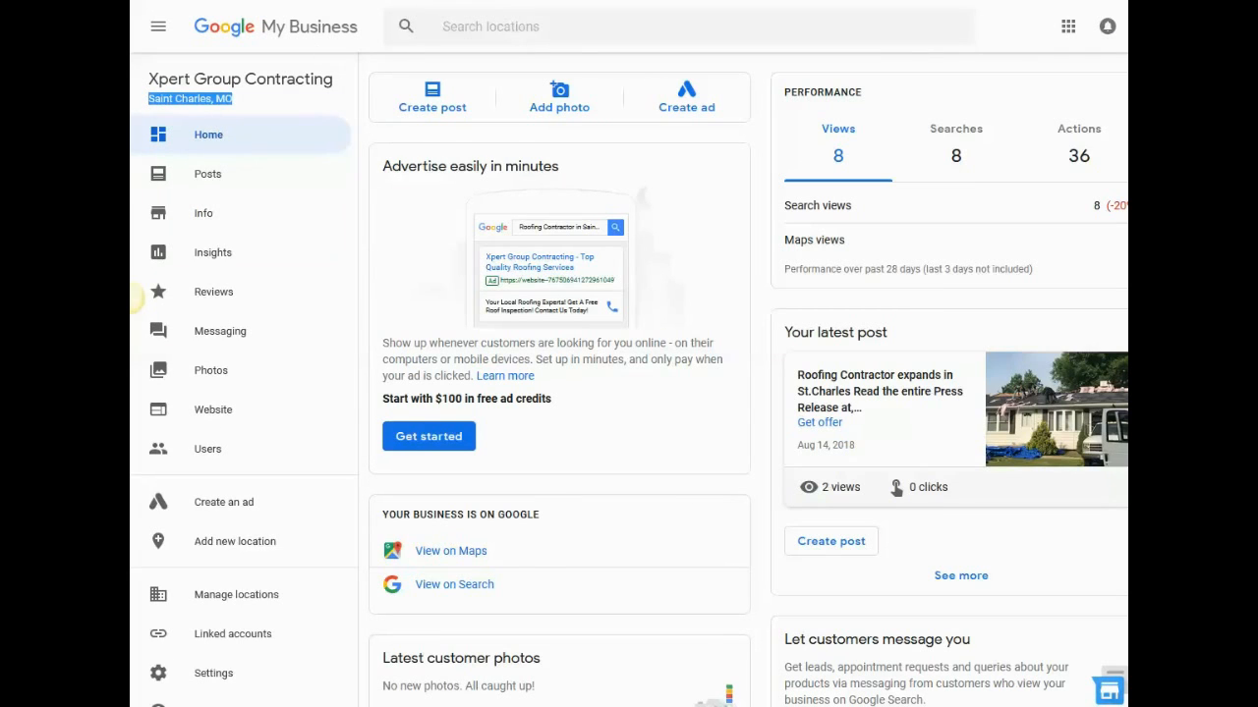
# Step: Replace the row 3 GMB name in the GMB Posts sheet with the copied Saint Charles, MO, and begin the Date entry with 1
pyautogui.hotkey('ctrl', 'Tab')
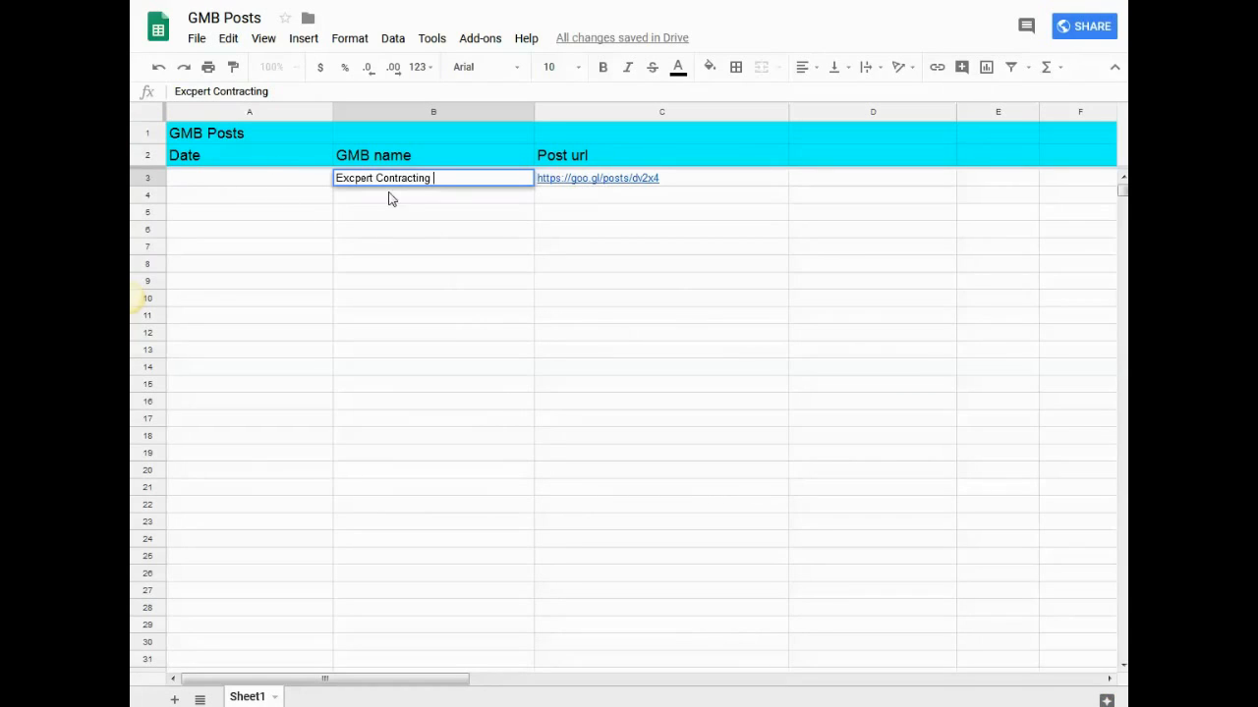
pyautogui.moveTo(440, 179); pyautogui.dragTo(324, 178)
pyautogui.hotkey('ctrl', 'v')
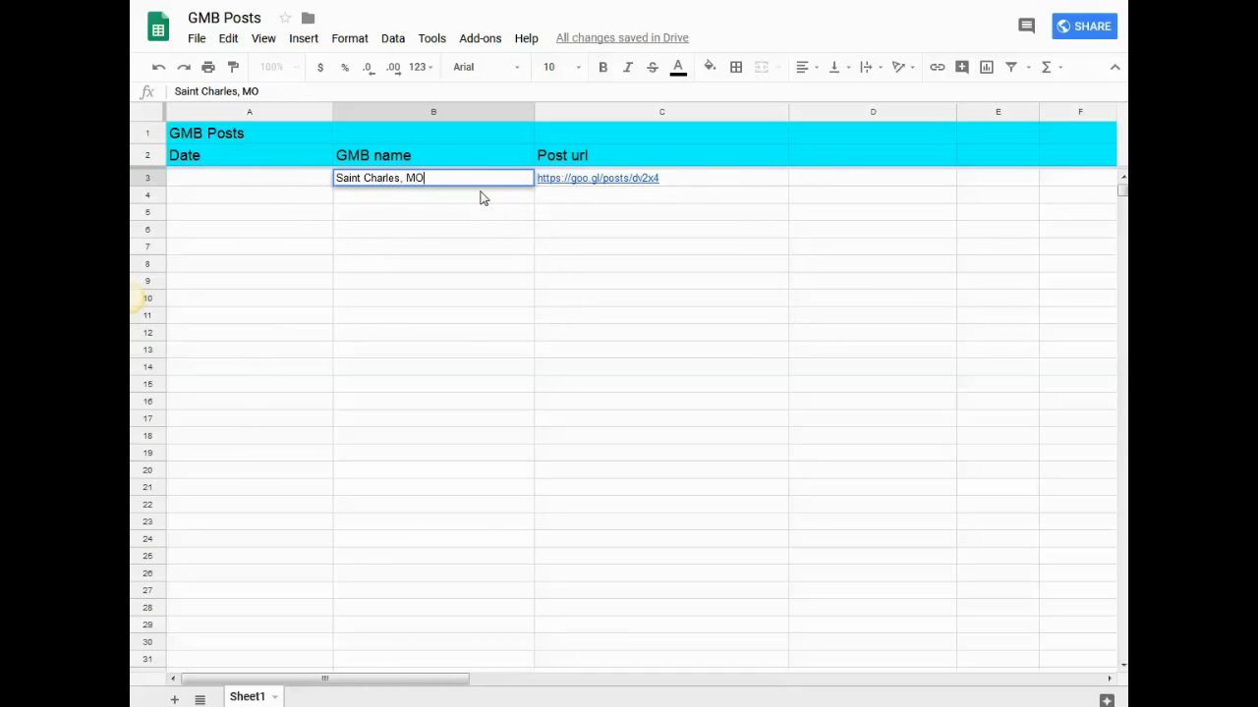
pyautogui.click(230, 180)
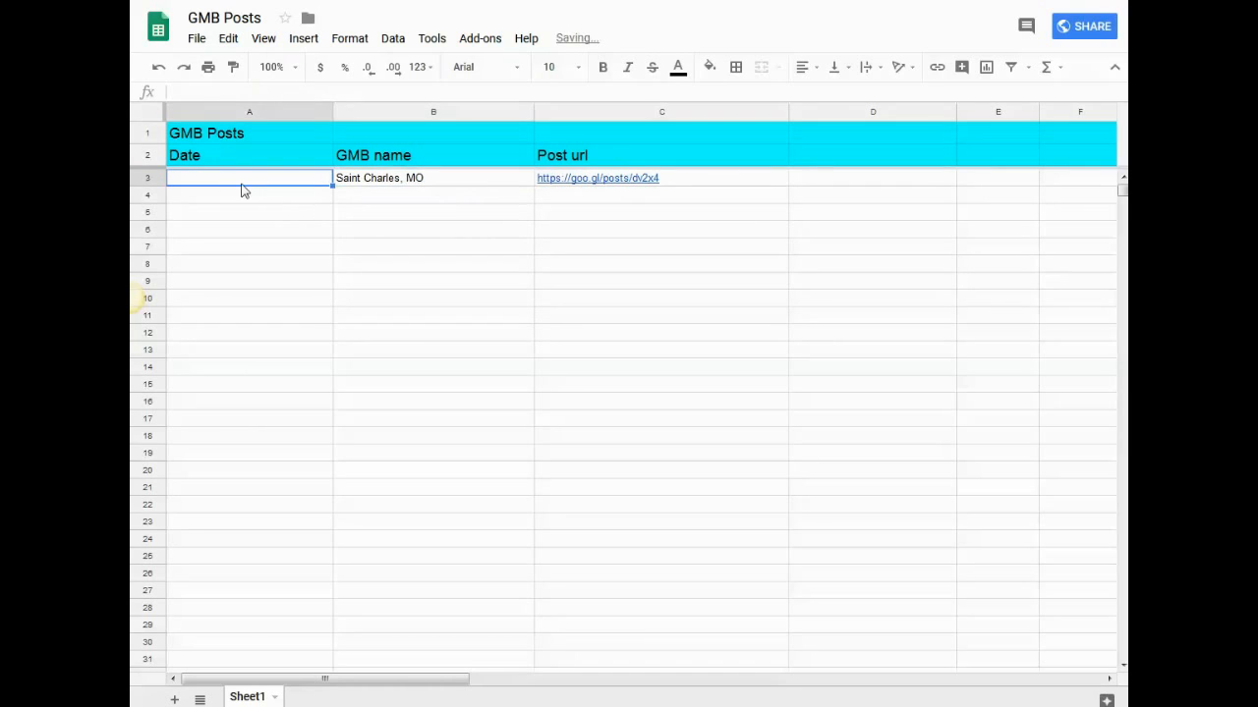
pyautogui.write('1')
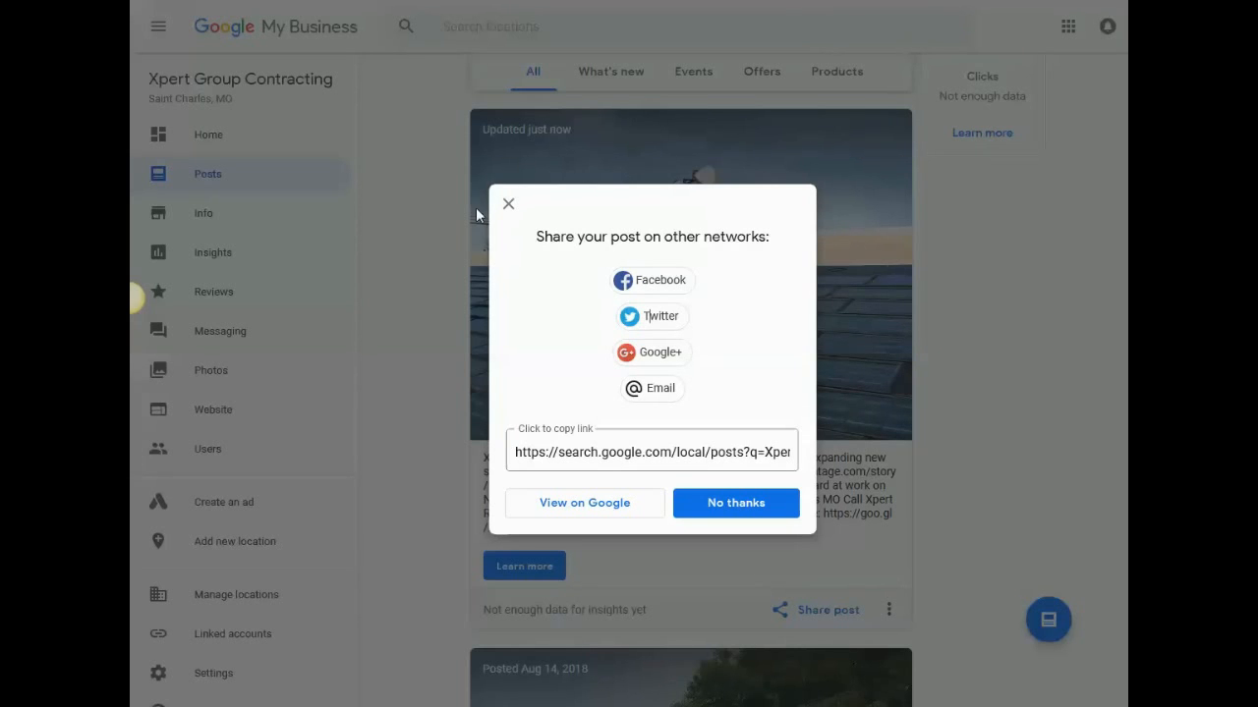
# Step: Close the post's sharing dialog and open the Google My Business locations list from Gmail
pyautogui.click(508, 205)
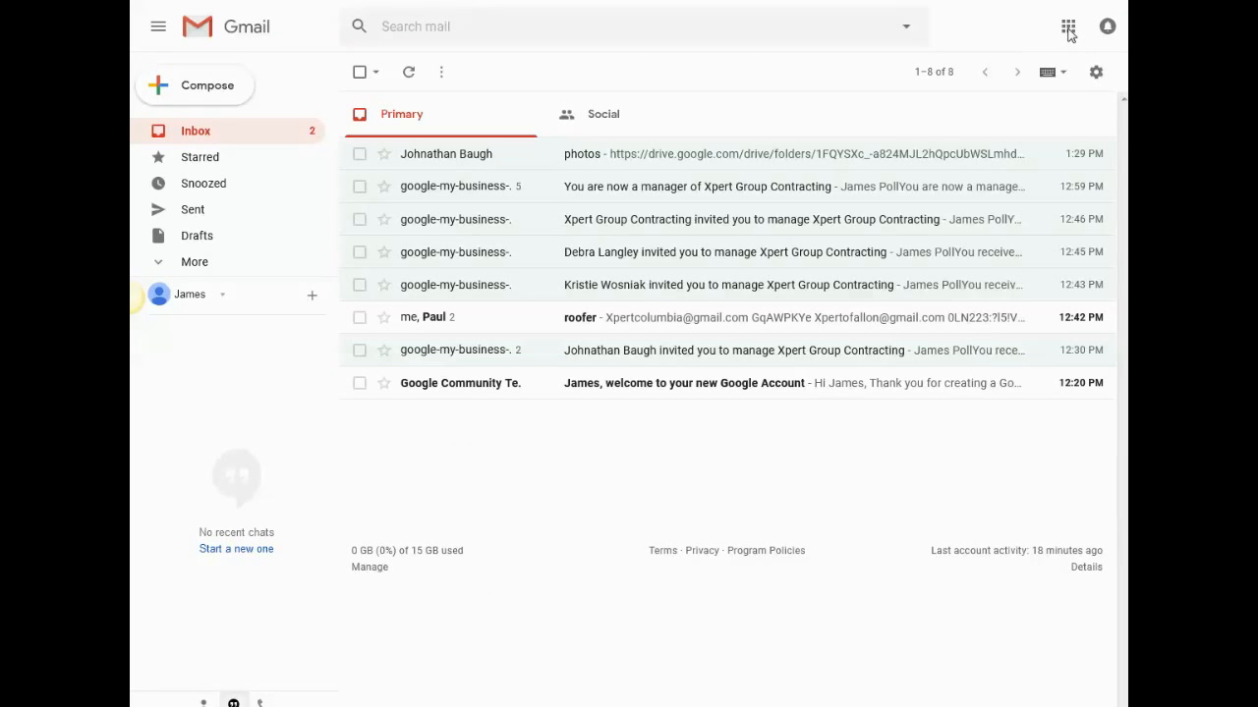
pyautogui.click(1068, 30)
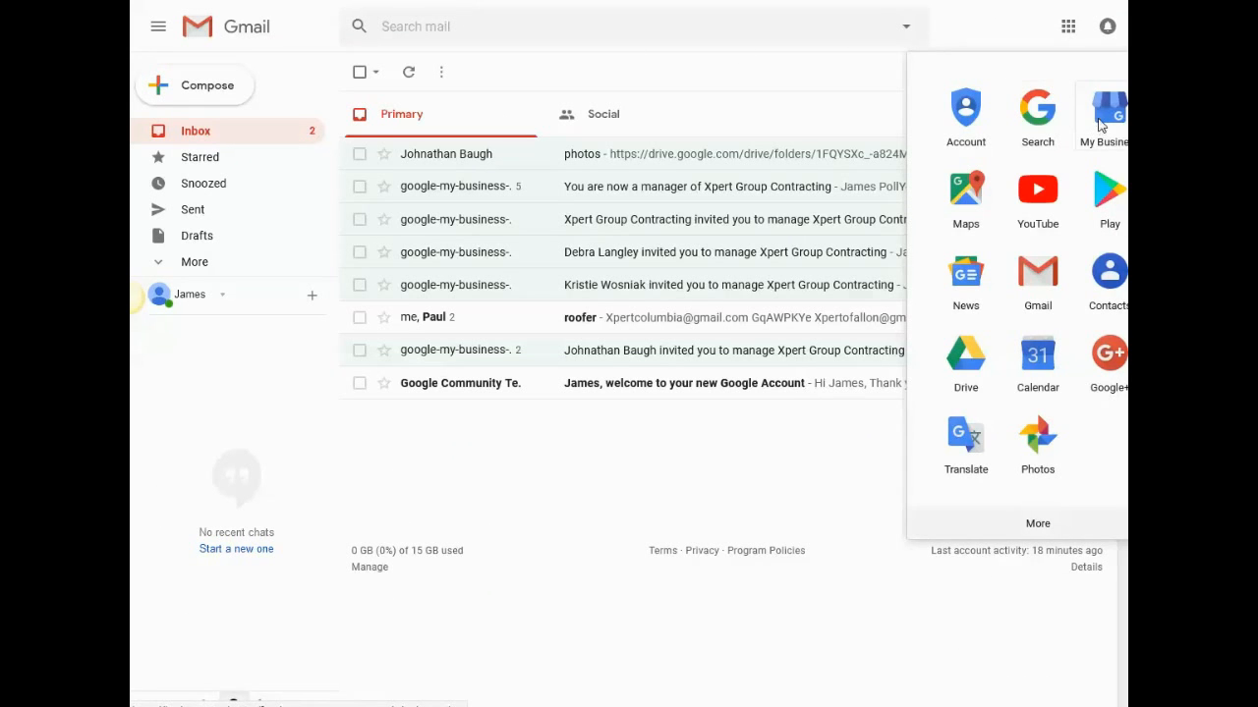
pyautogui.click(1103, 120)
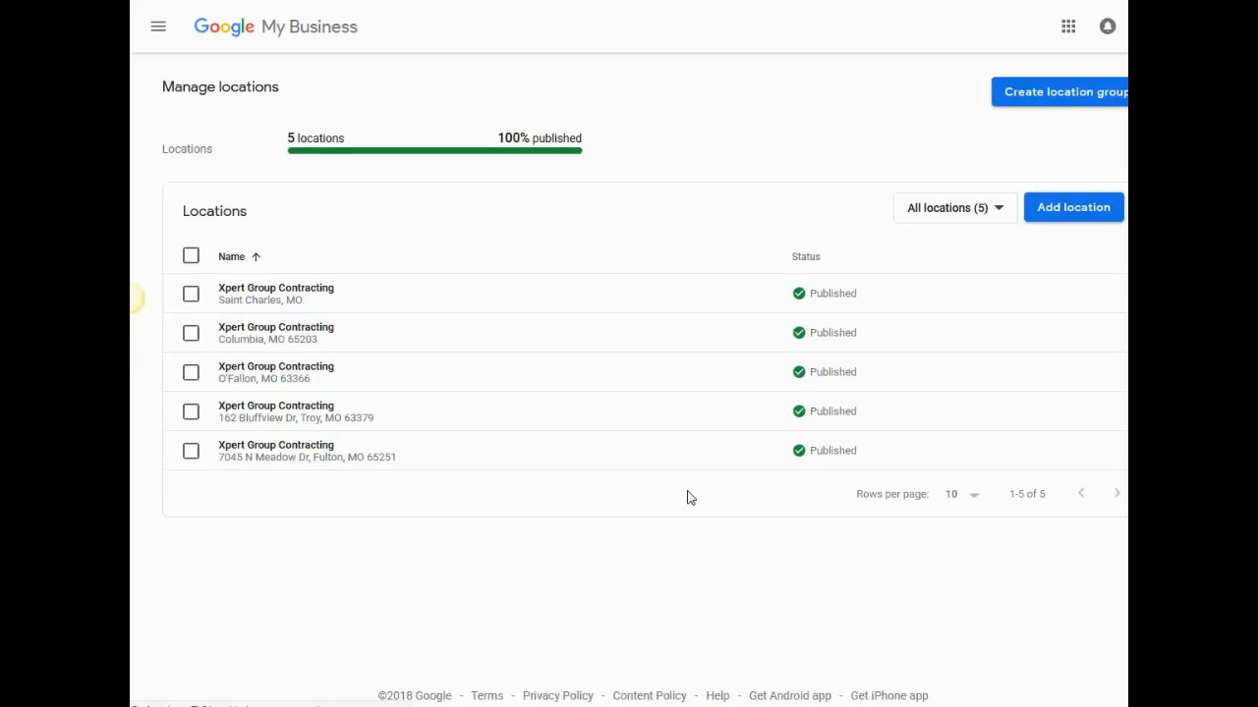